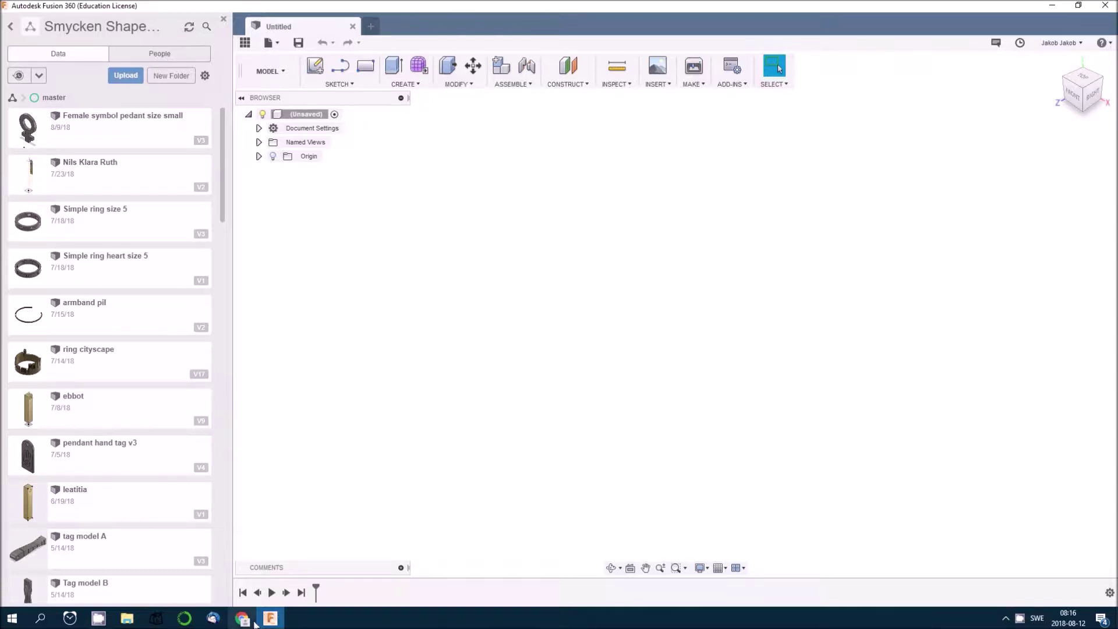
Bring the Shapeways shop page to the front and scroll through its product grid.
mouse_move(245, 620)
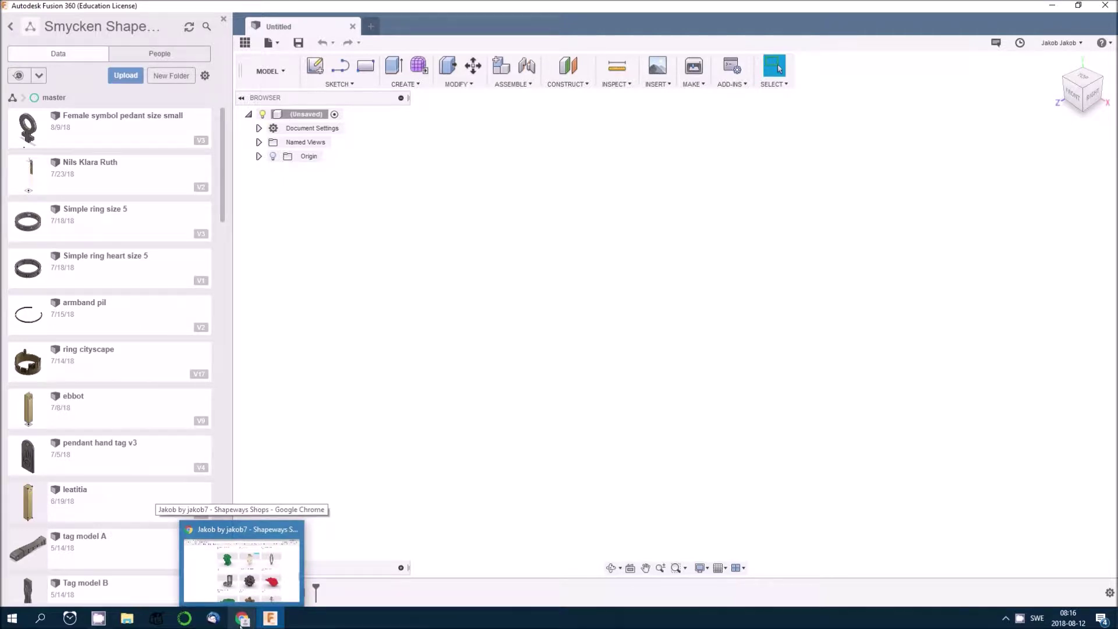
left_click(241, 620)
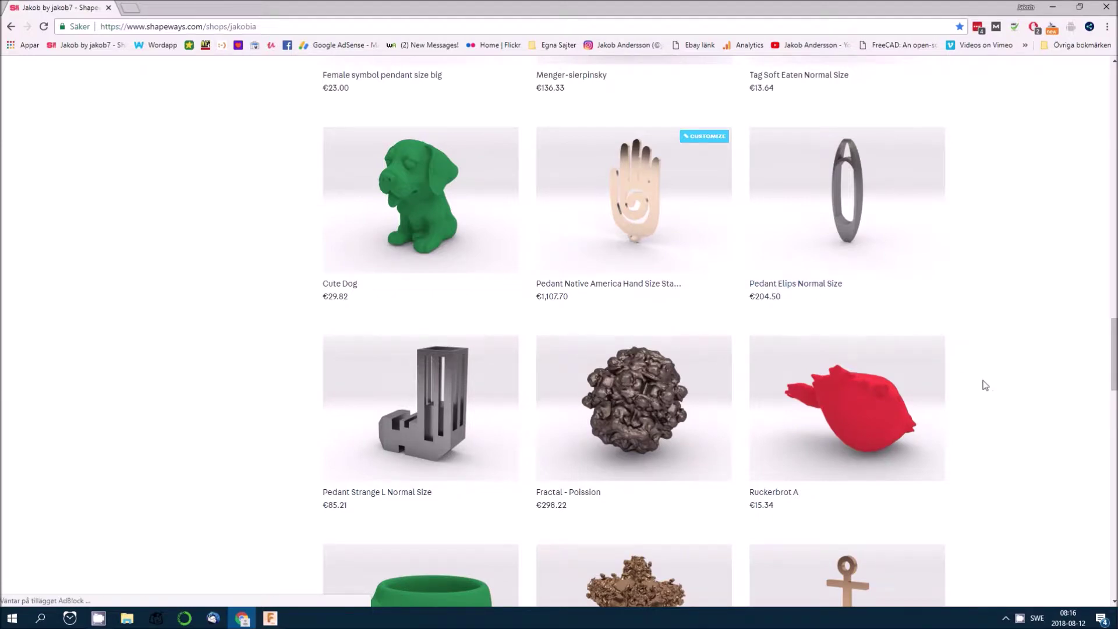
scroll(993, 387, "up", 1)
scroll(996, 389, "up", 20)
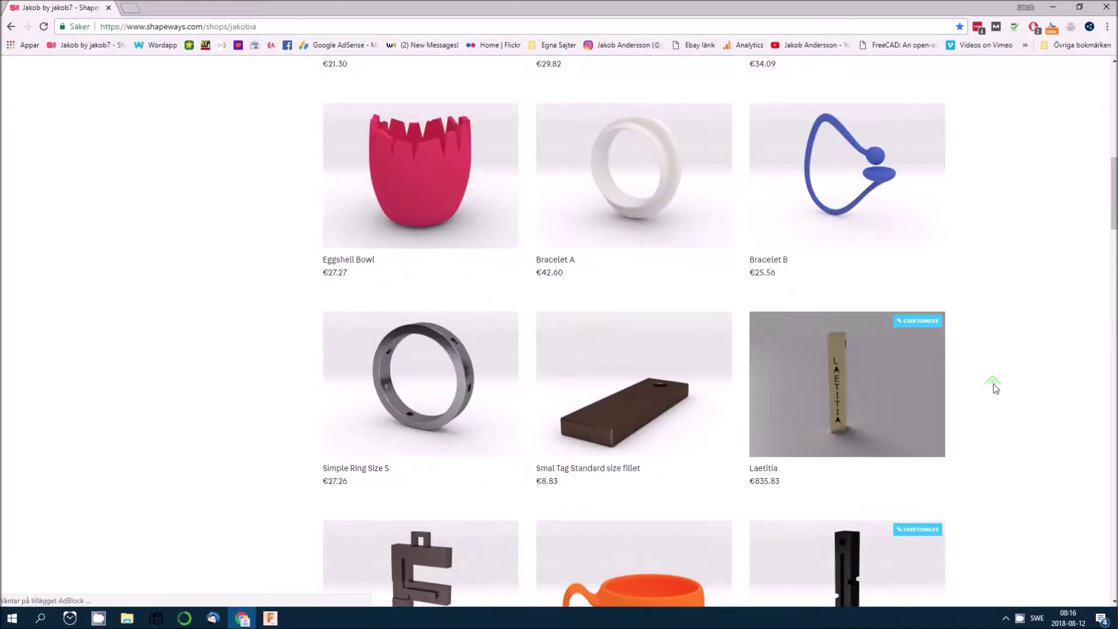
scroll(995, 388, "up", 5)
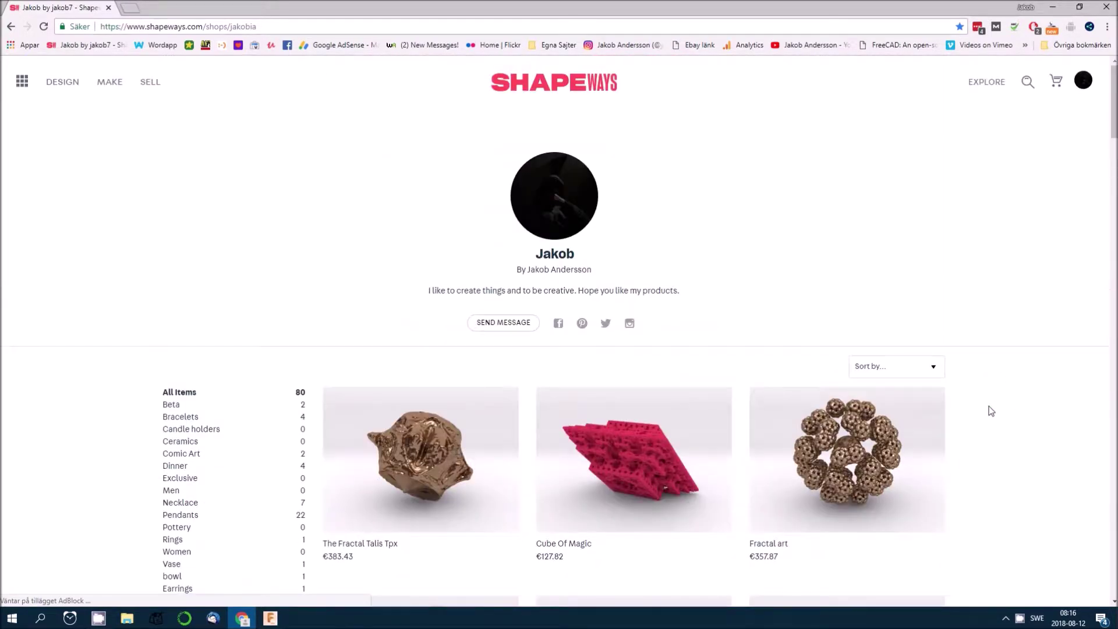
scroll(999, 437, "down", 10)
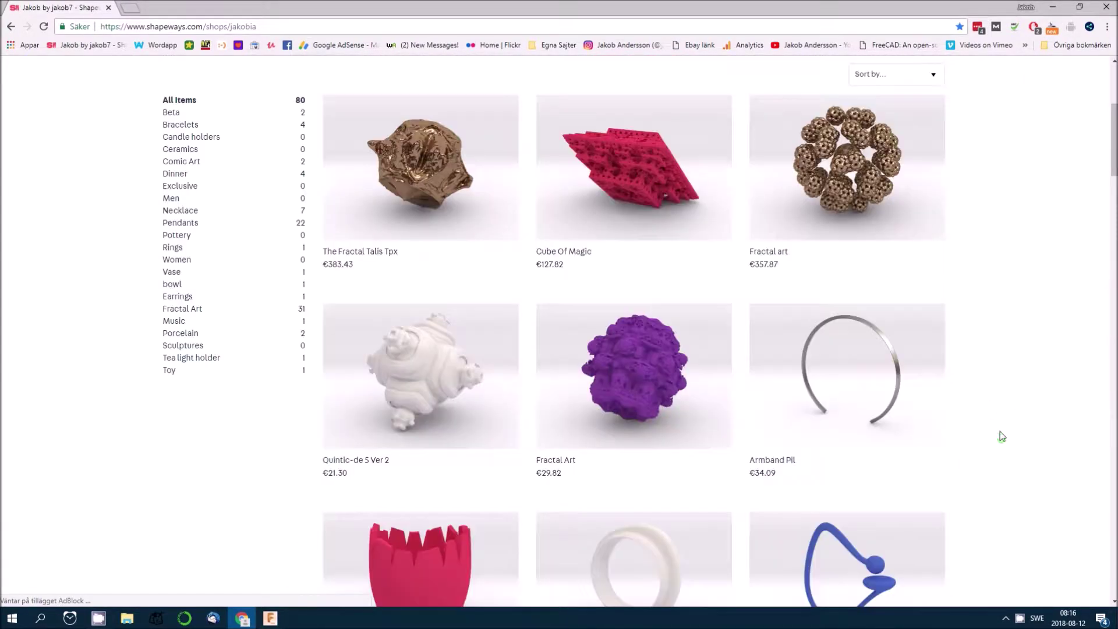
scroll(999, 434, "down", 5)
scroll(993, 426, "up", 1)
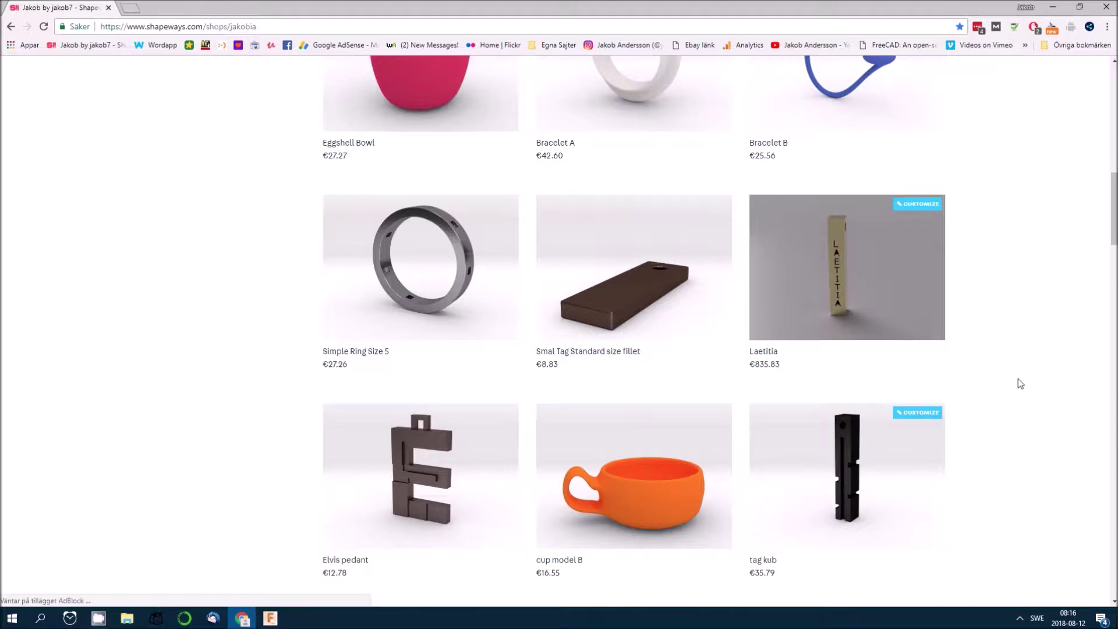
scroll(1019, 387, "down", 19)
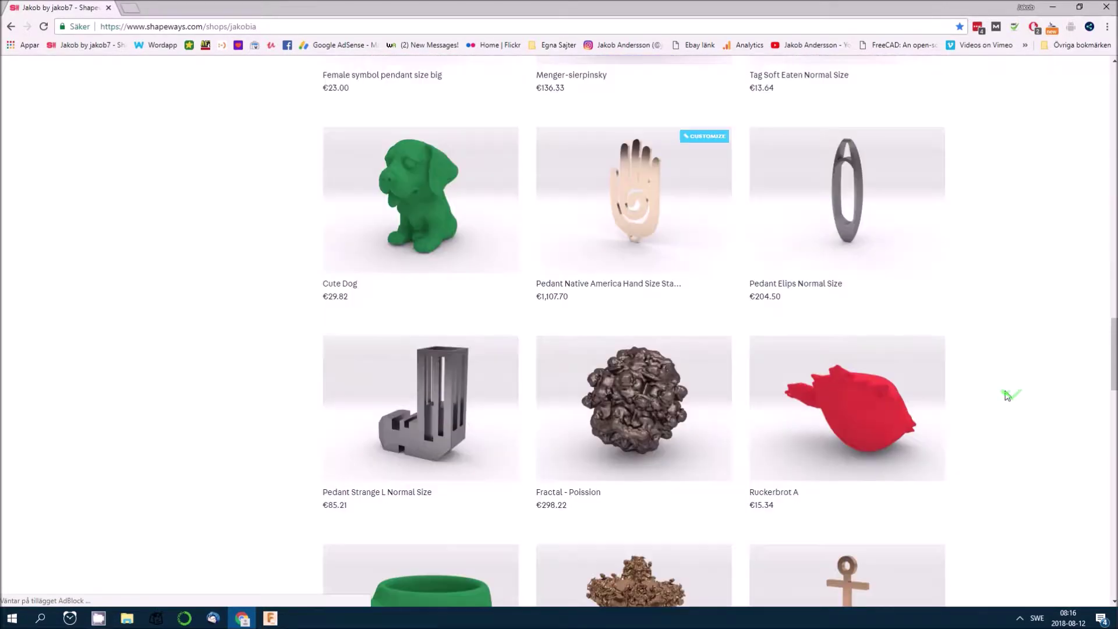
scroll(1008, 395, "down", 20)
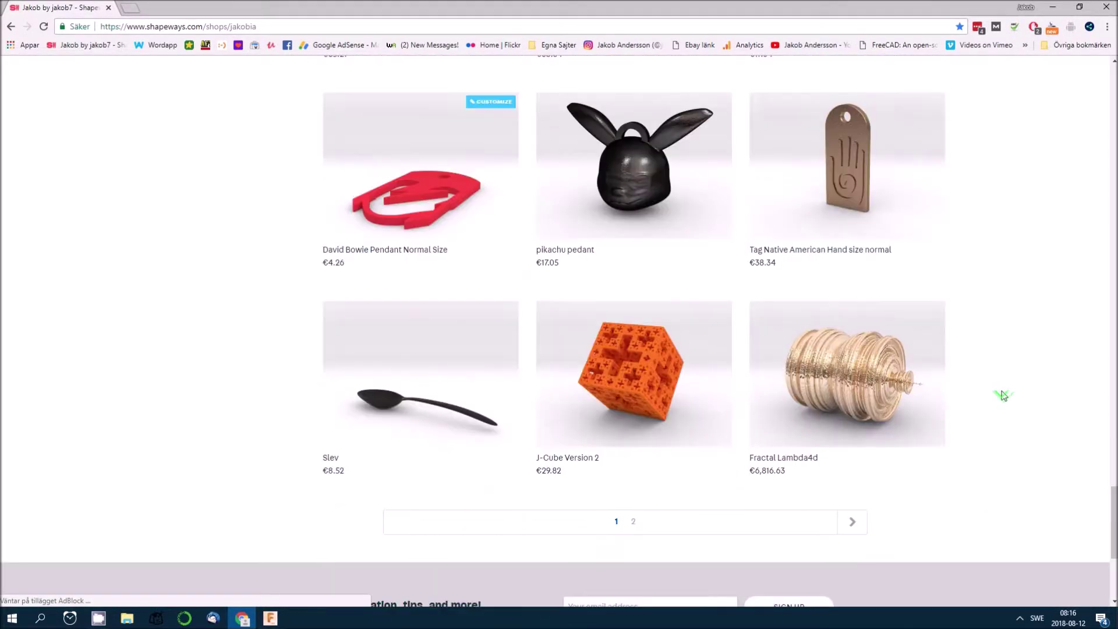
scroll(1003, 395, "down", 5)
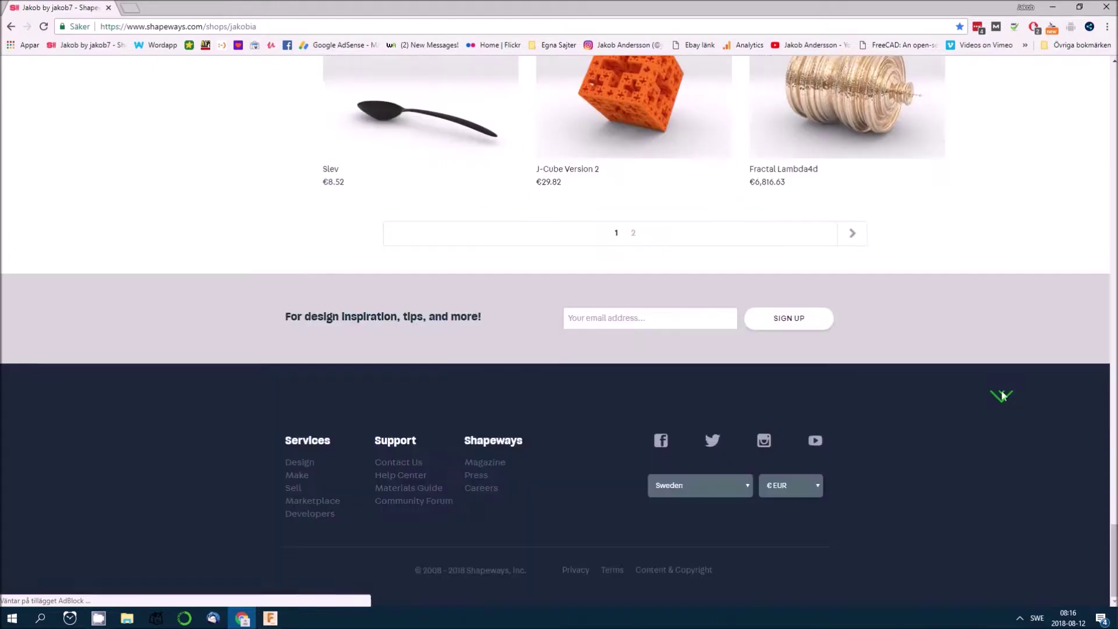
Go to page 2 of the shop products and open the ebbot pendant.
left_click(634, 238)
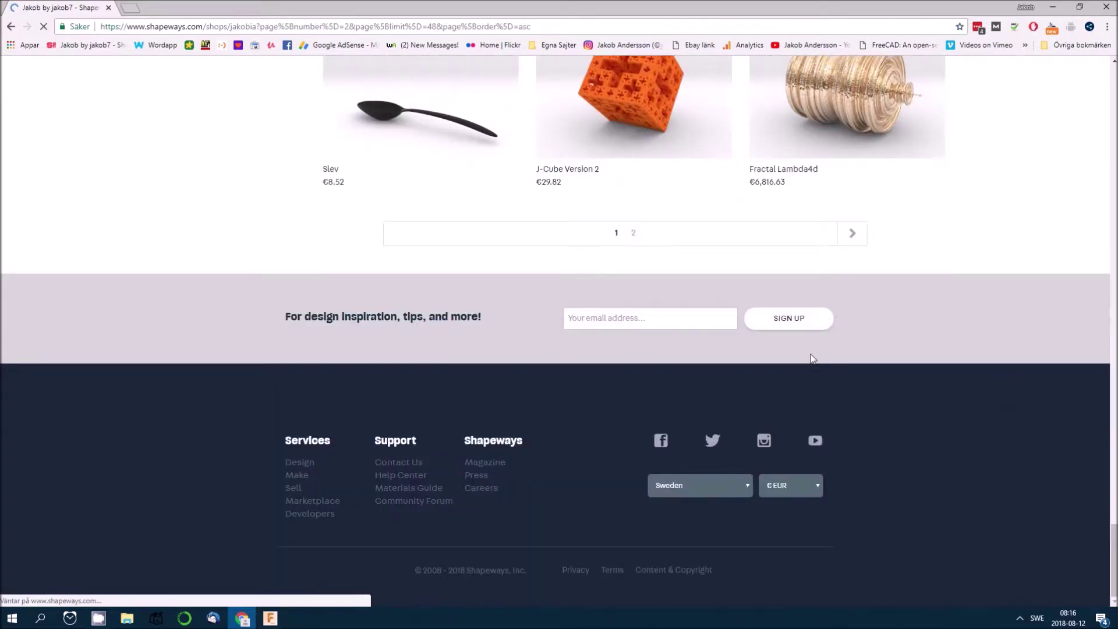
scroll(920, 466, "down", 7)
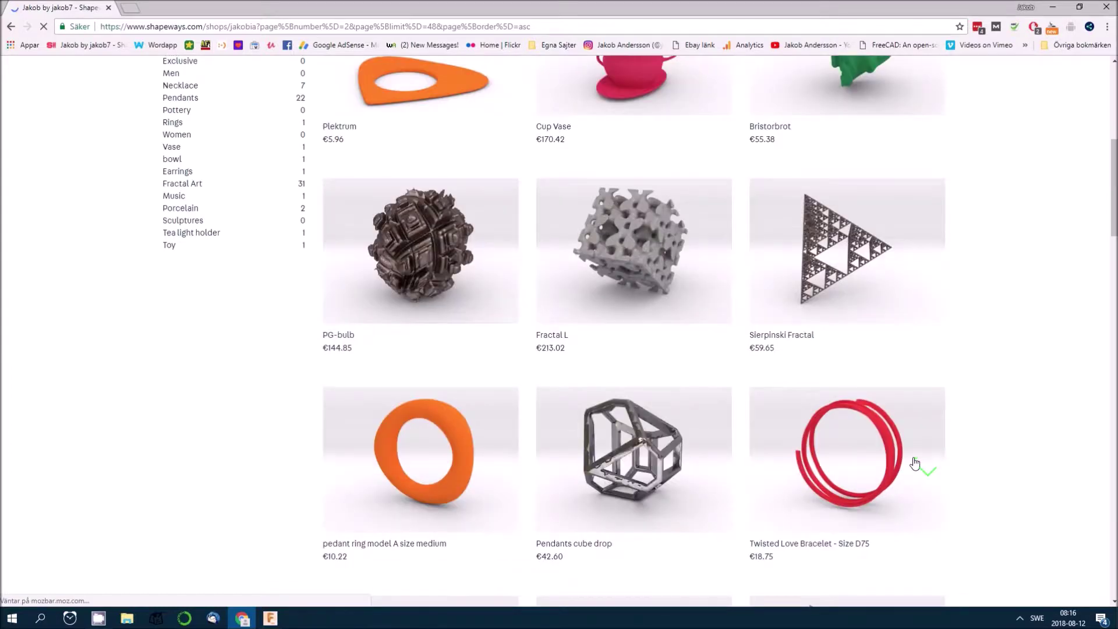
scroll(909, 458, "down", 20)
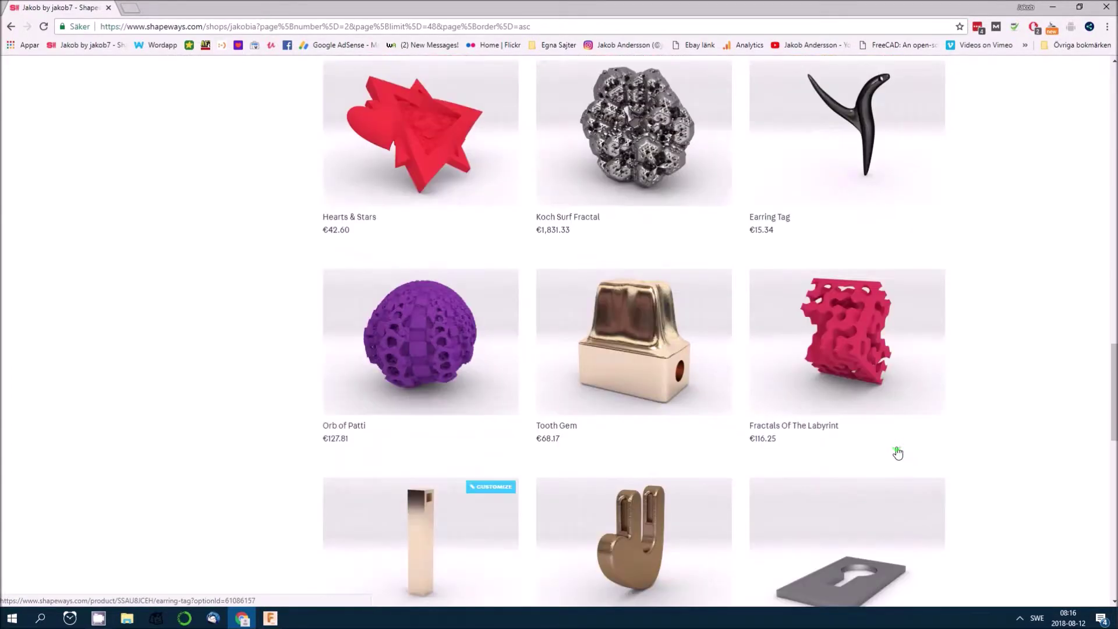
scroll(898, 453, "down", 4)
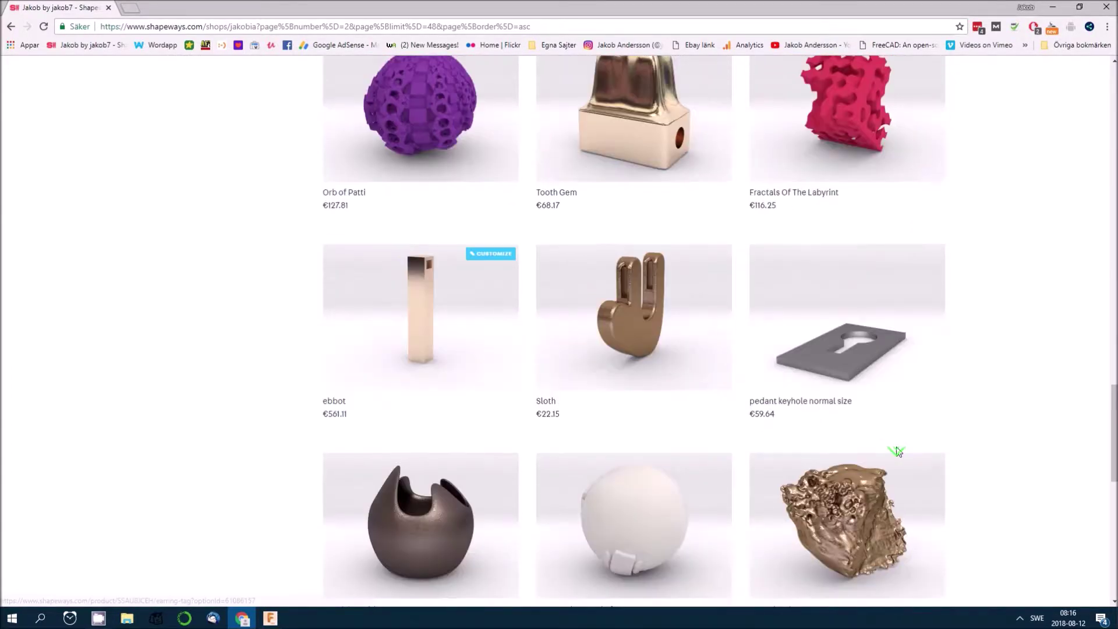
left_click(413, 311)
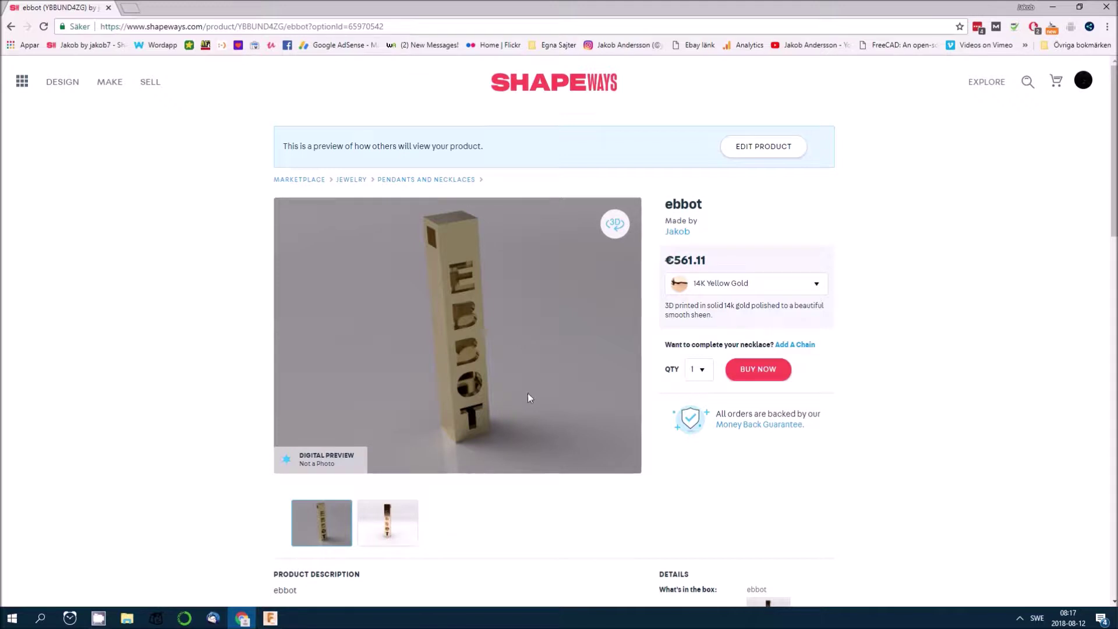
Leave the ebbot 14K Yellow Gold product page and return to Fusion 360.
left_click(272, 620)
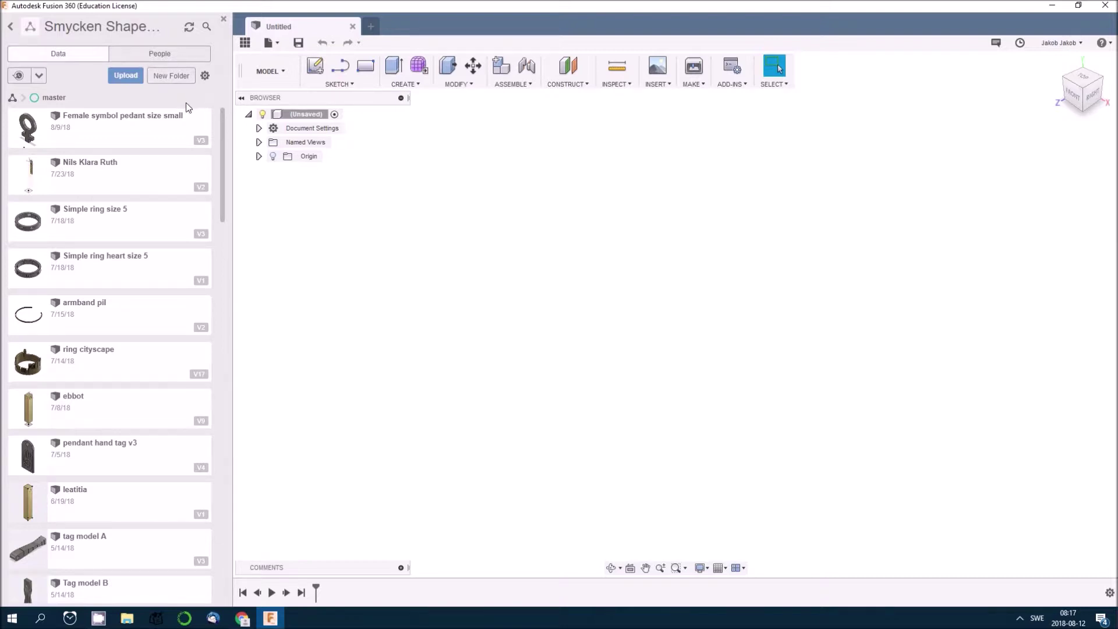
Save the untitled design as 'Nils tagg' in the Smycken Shapeways project.
left_click(298, 44)
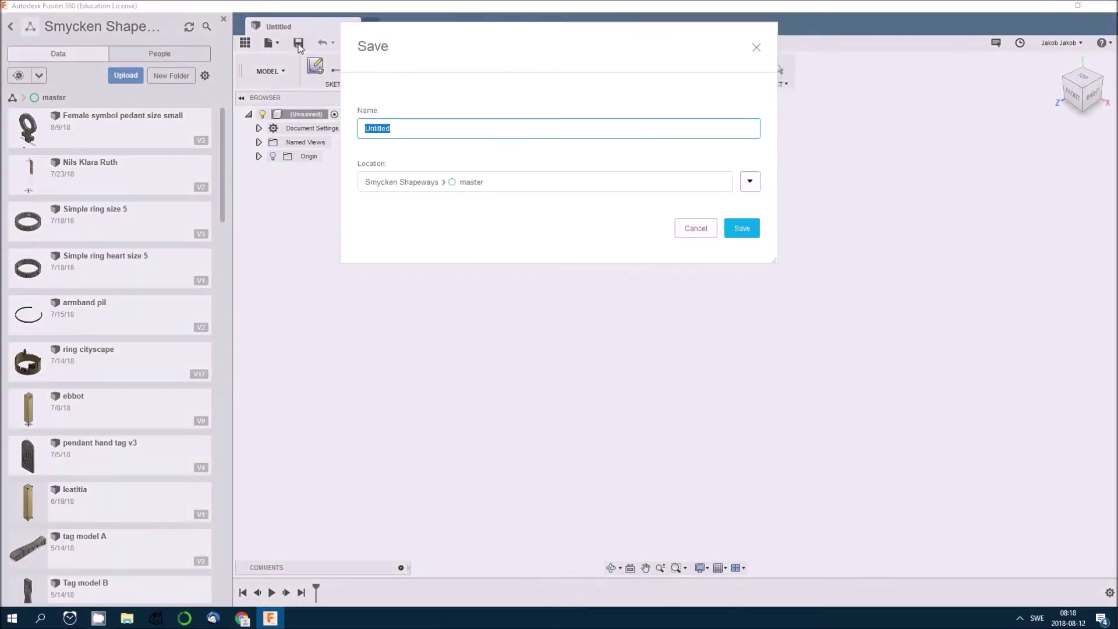
type("Nils tagg")
left_click(739, 231)
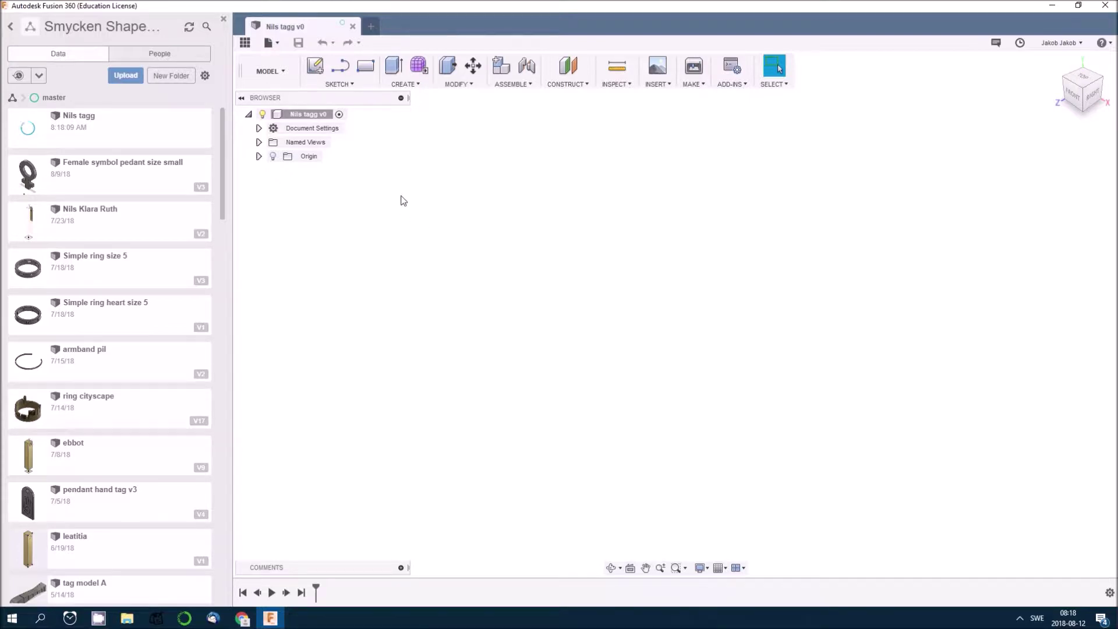
On the horizontal ground plane, sketch a 10 × 10 mm center rectangle at the origin.
left_click(314, 67)
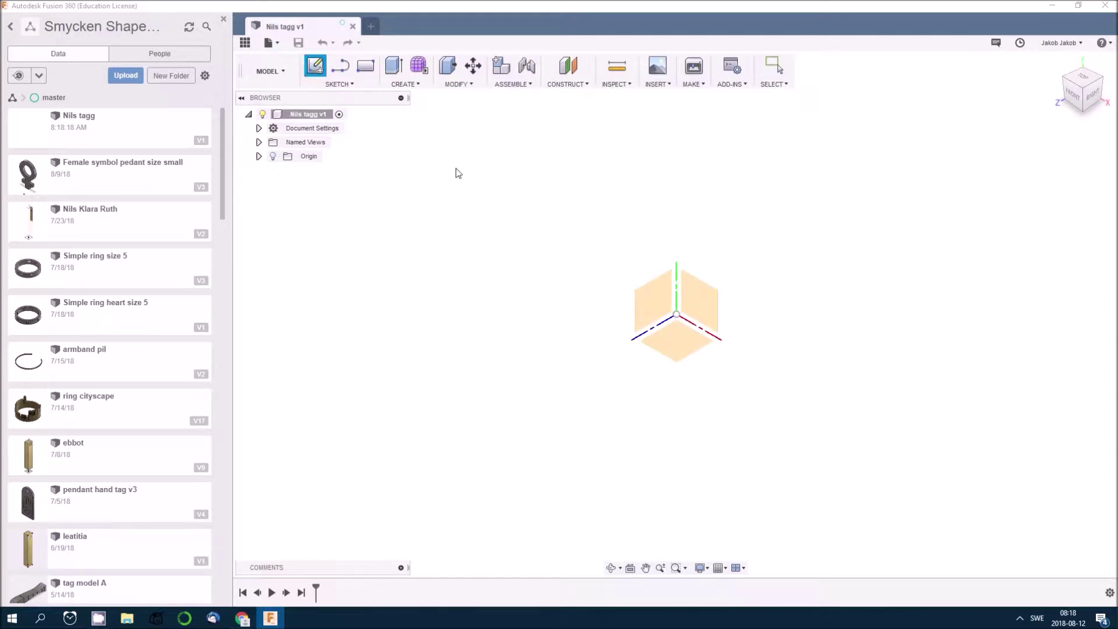
left_click(676, 340)
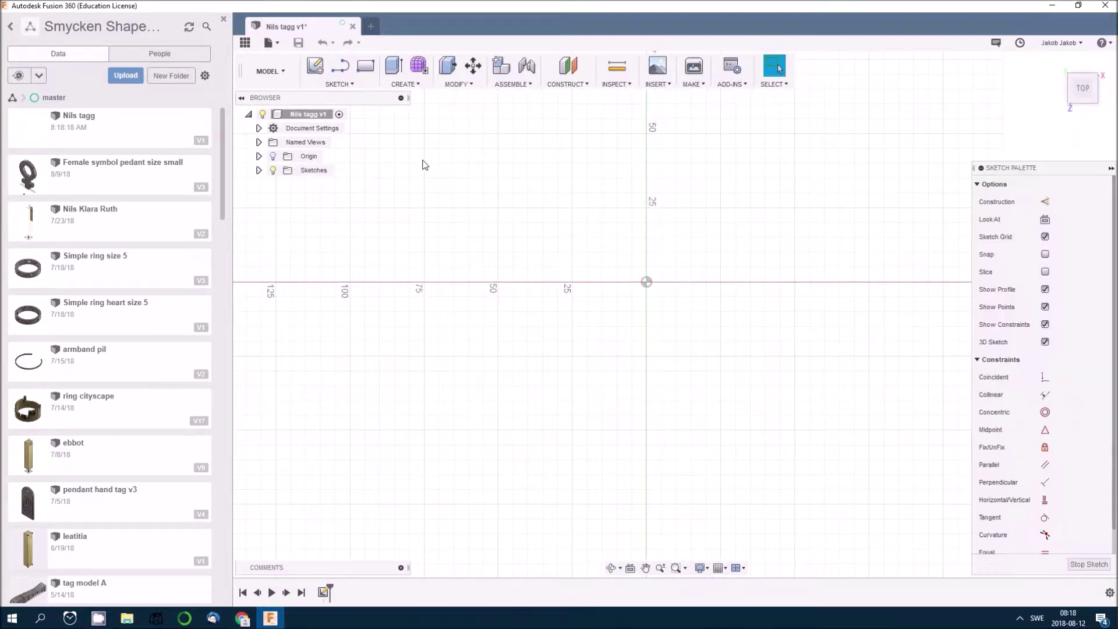
left_click(330, 85)
mouse_move(345, 126)
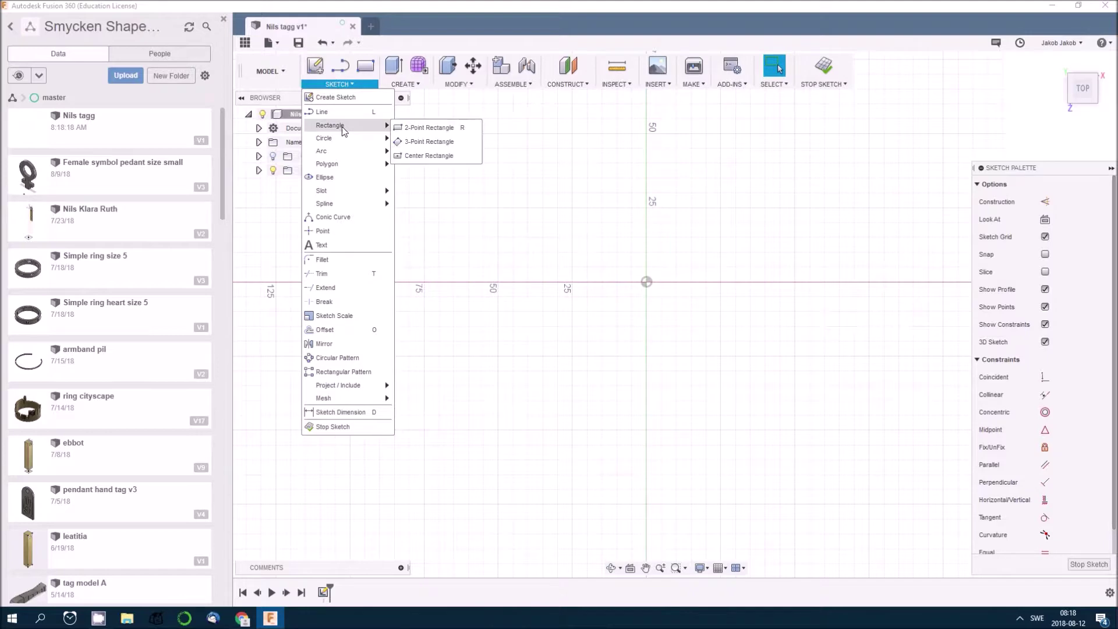
left_click(421, 156)
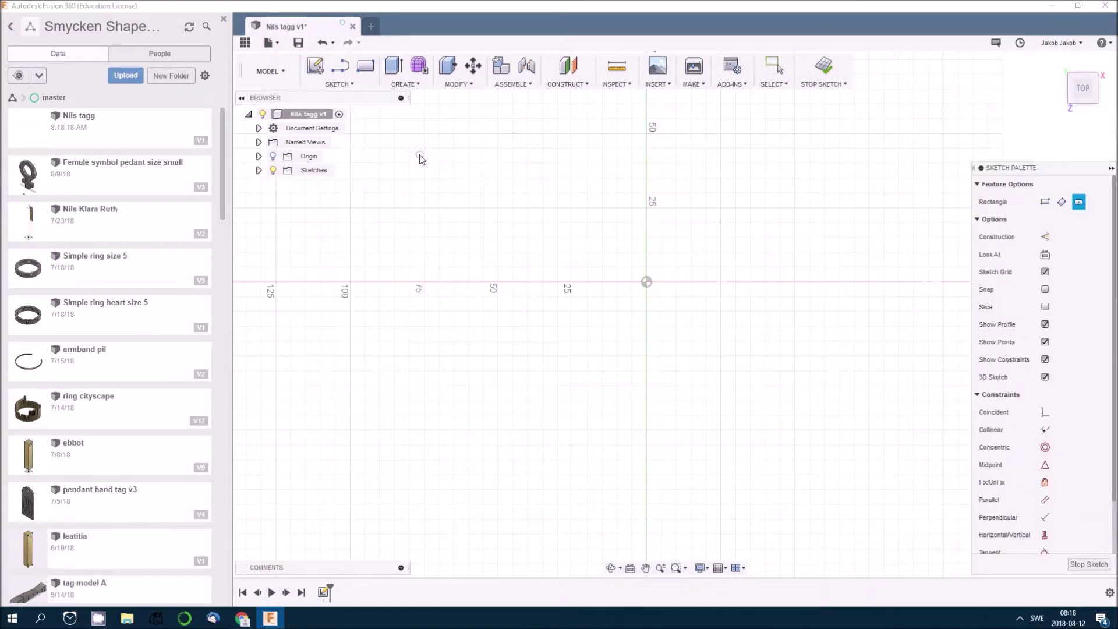
left_click(647, 283)
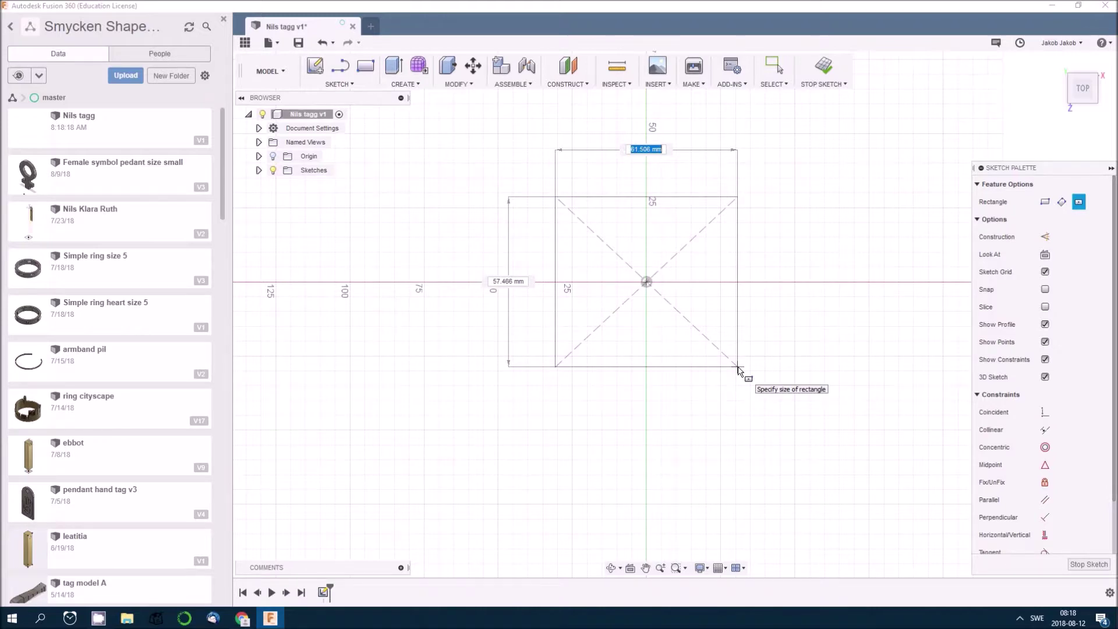
type("10")
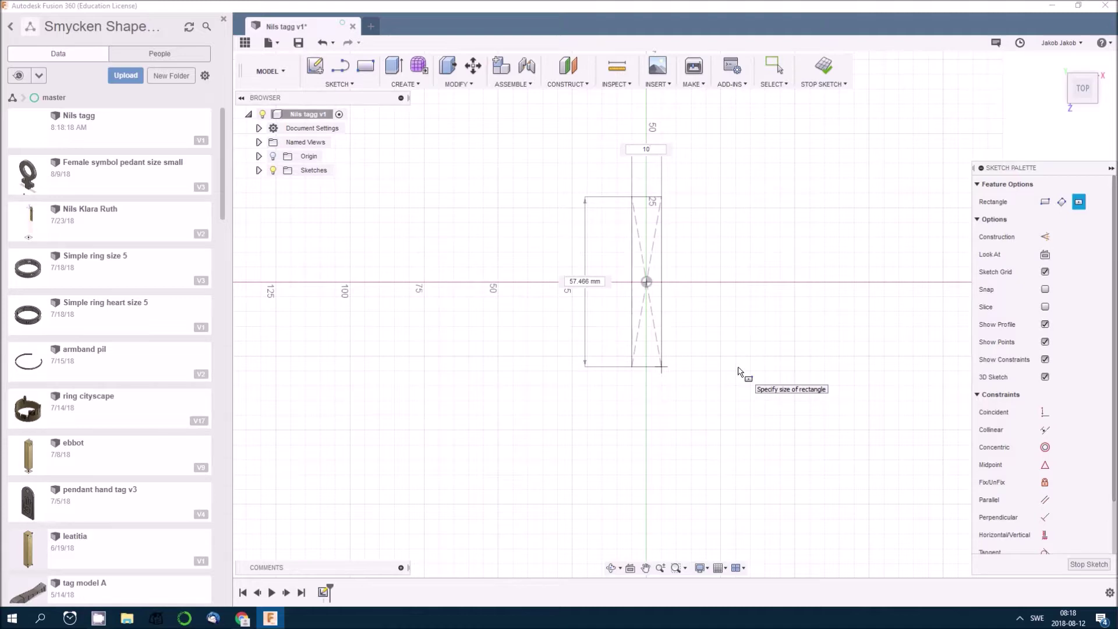
key("Tab")
type("10")
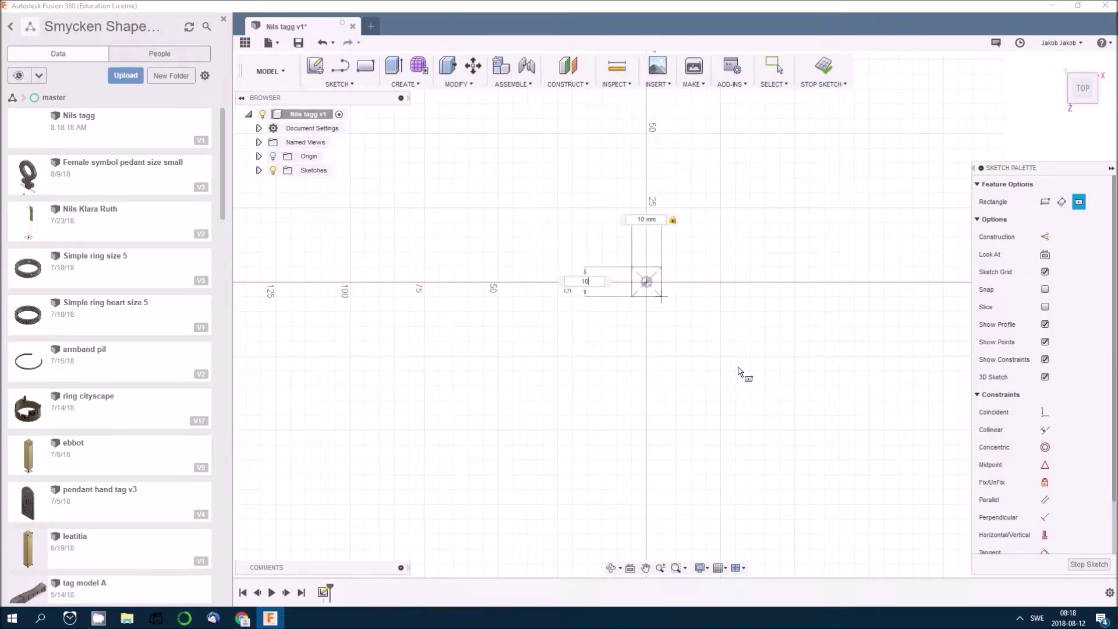
key("Return")
key("Escape")
scroll(664, 284, "up", 3)
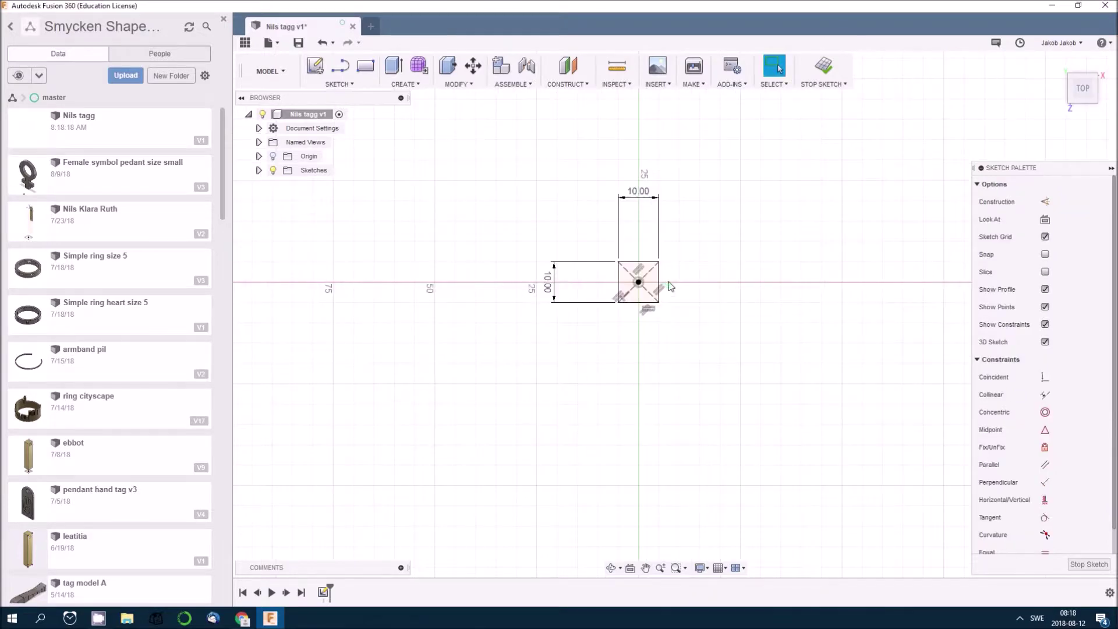
scroll(638, 276, "up", 2)
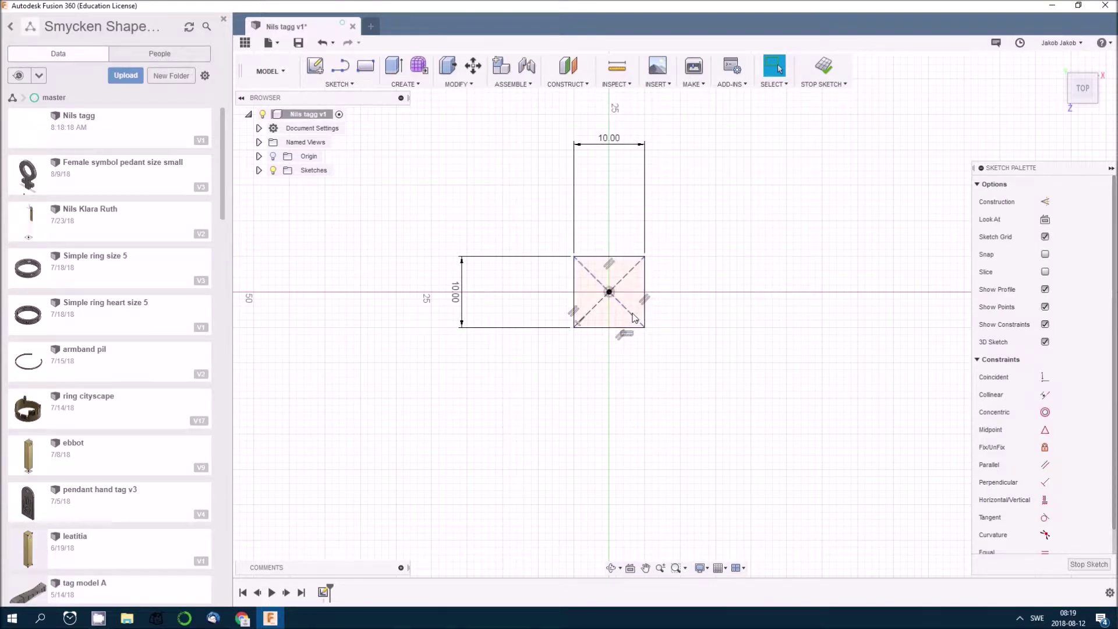
scroll(619, 309, "up", 3)
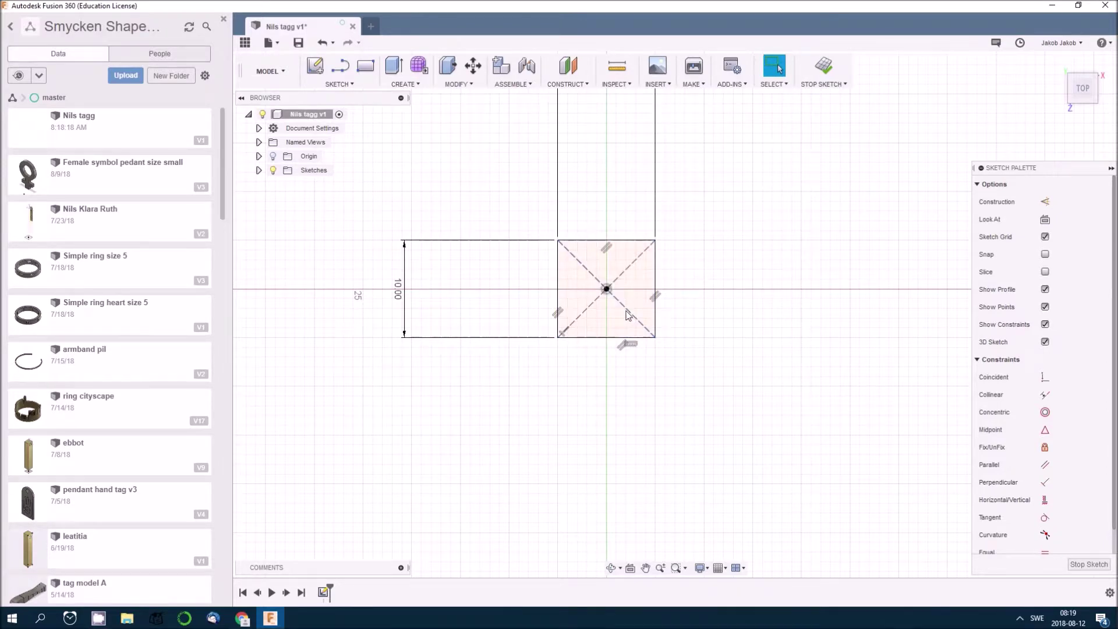
left_click(624, 316)
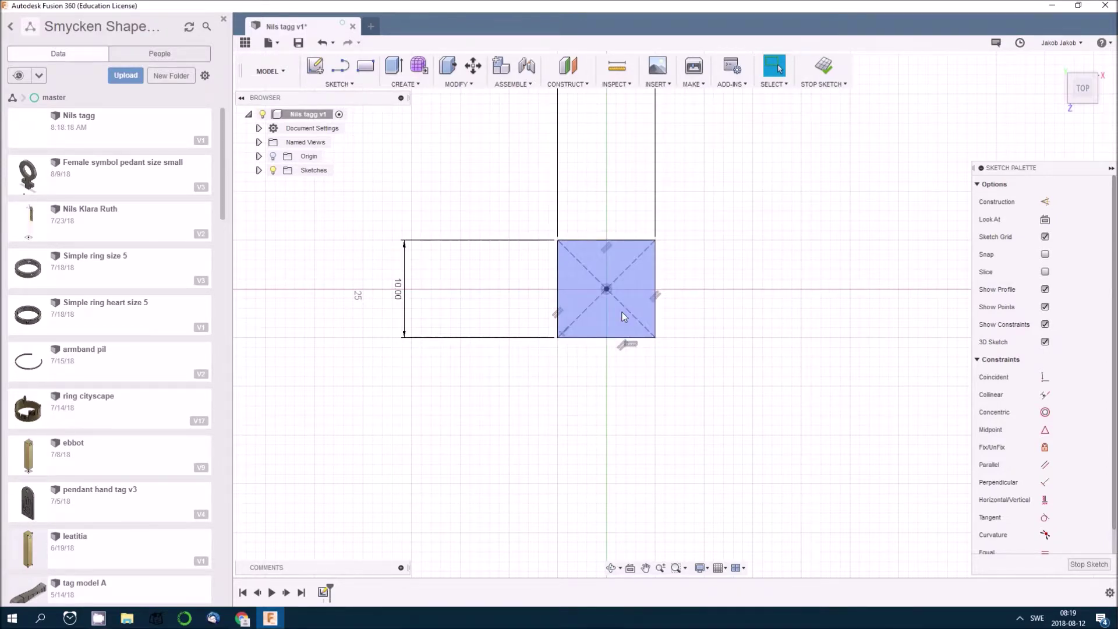
left_click(784, 375)
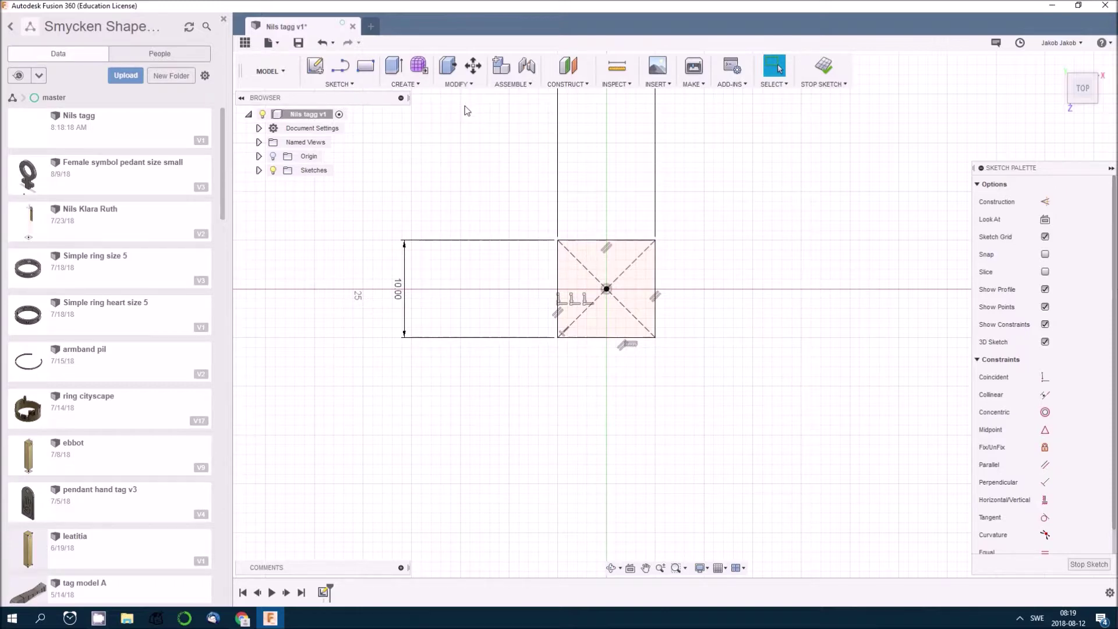
left_click(466, 86)
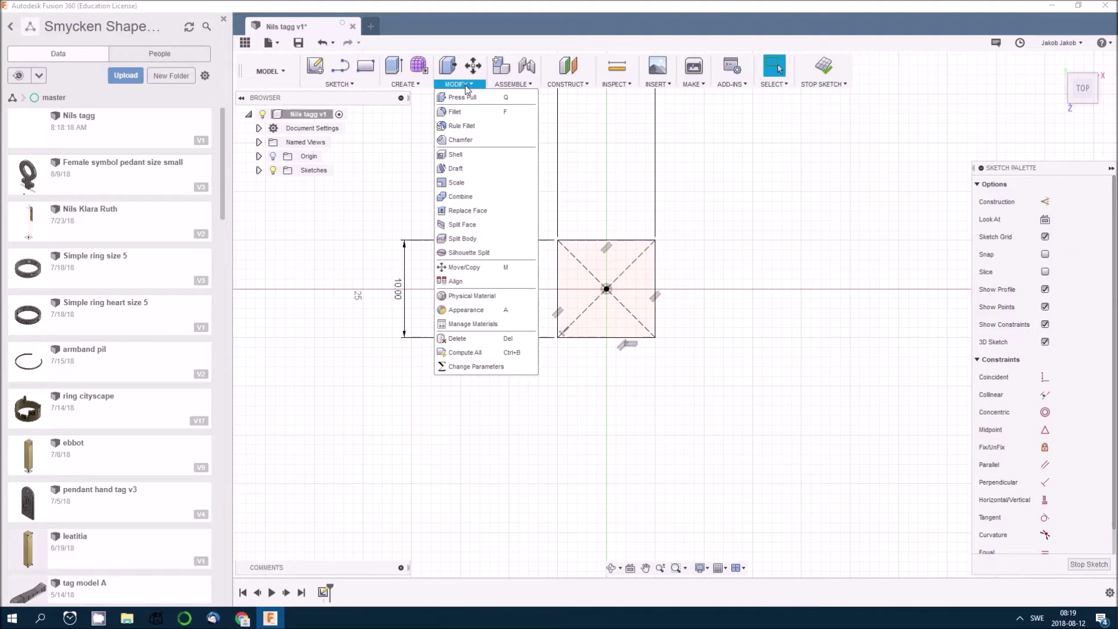
left_click(466, 87)
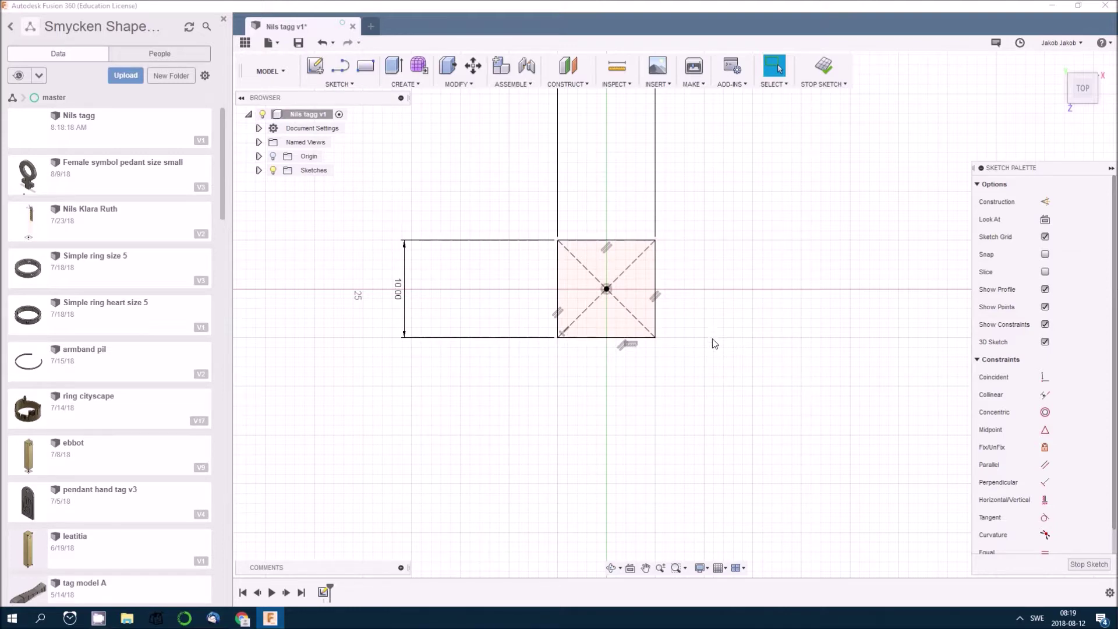
Offset the square's outline 2 mm inward to create an inner square.
left_click(336, 85)
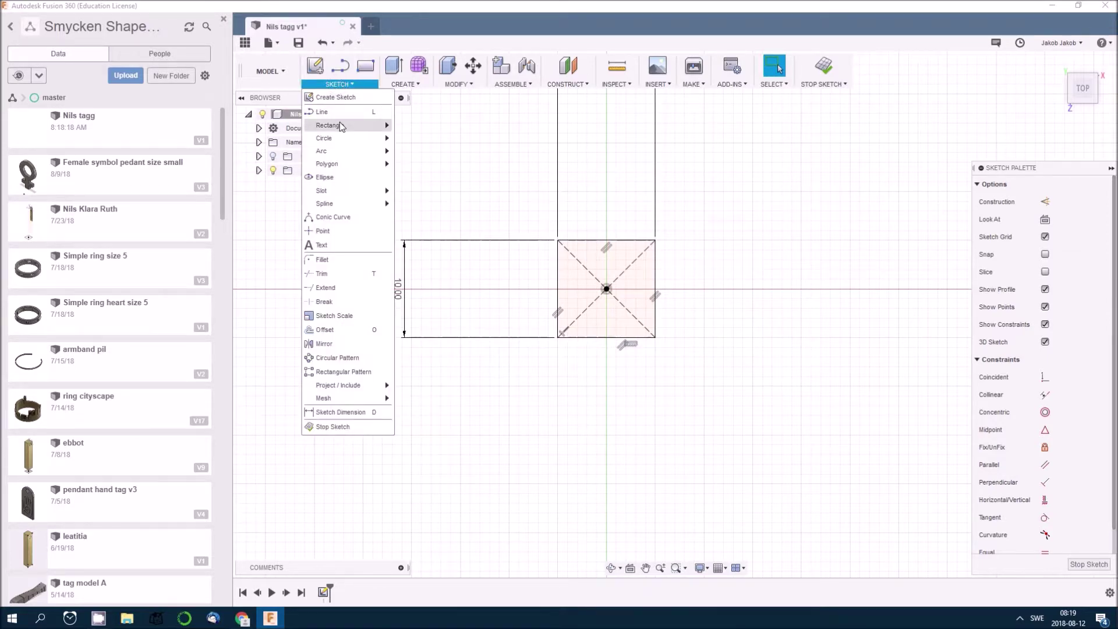
mouse_move(381, 125)
left_click(429, 156)
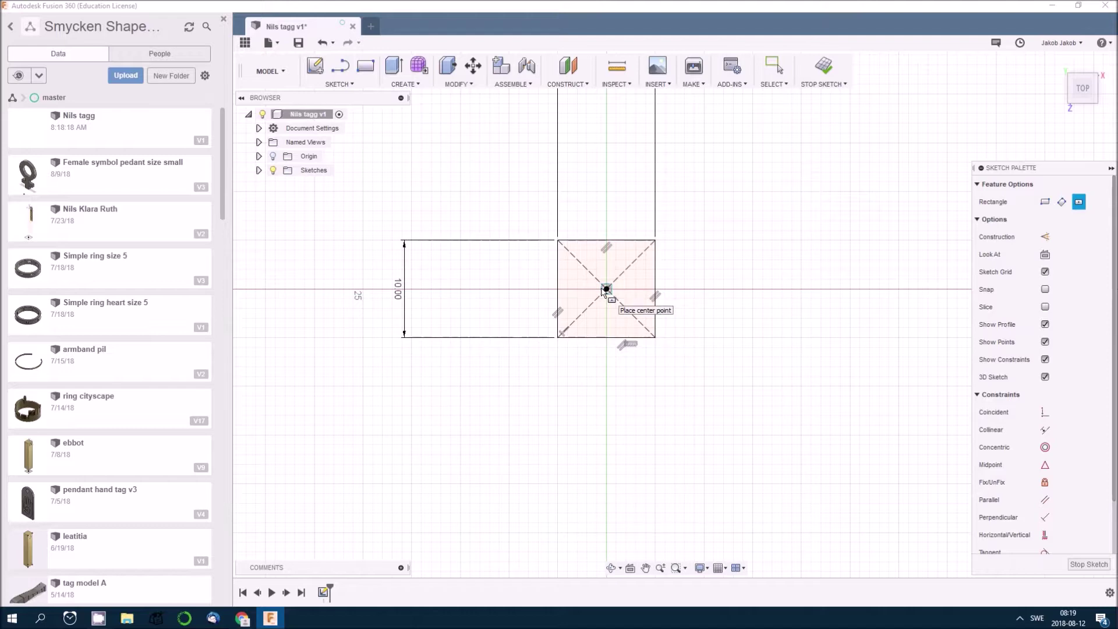
key("Escape")
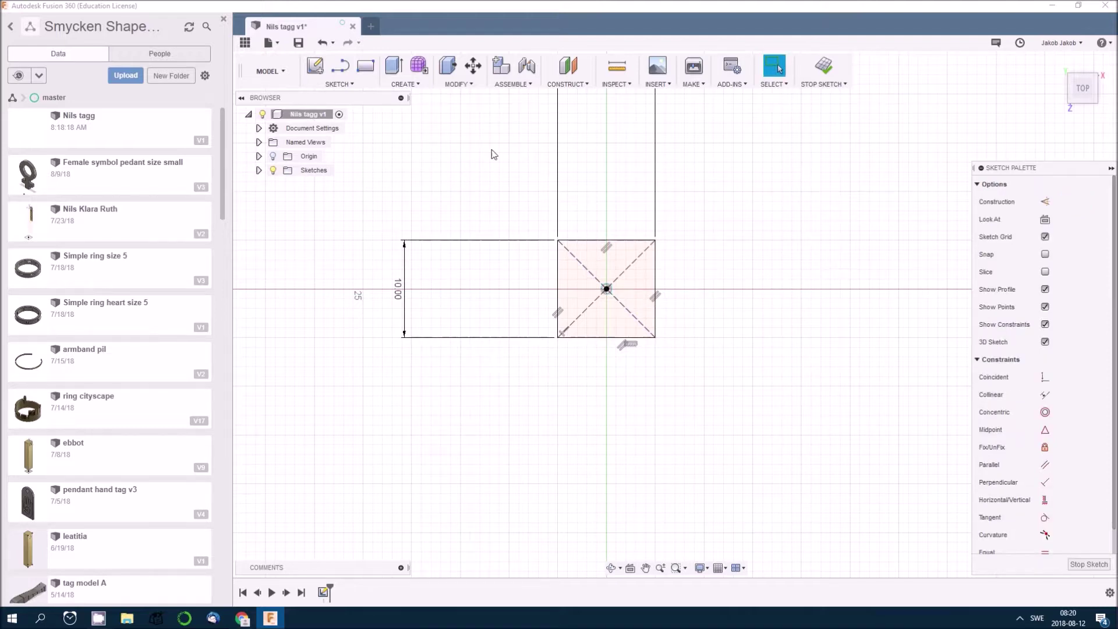
left_click(335, 86)
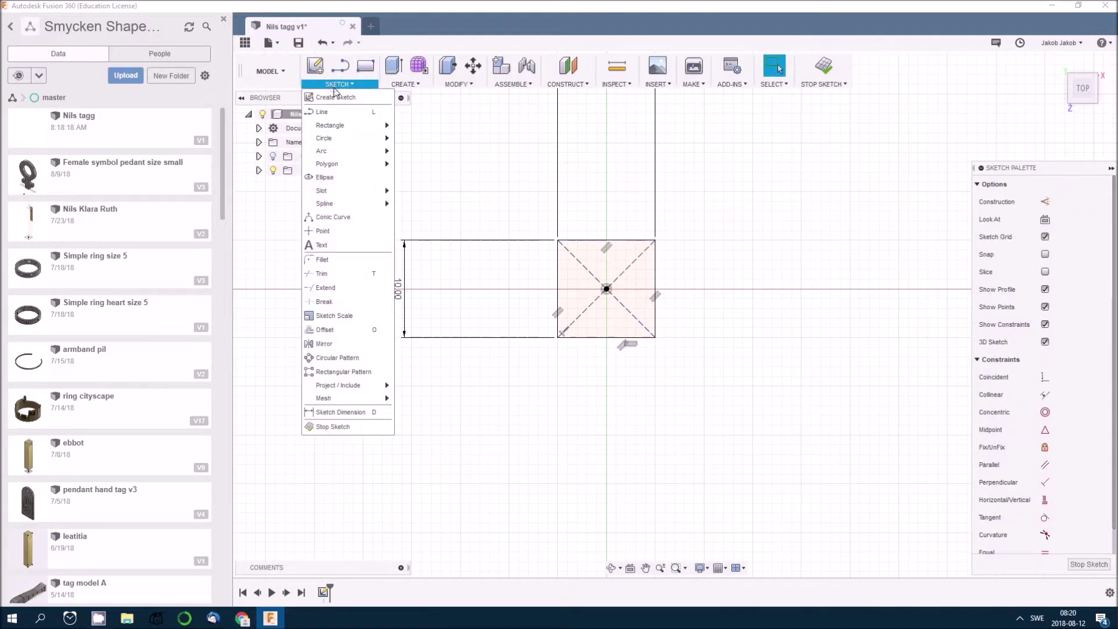
left_click(355, 330)
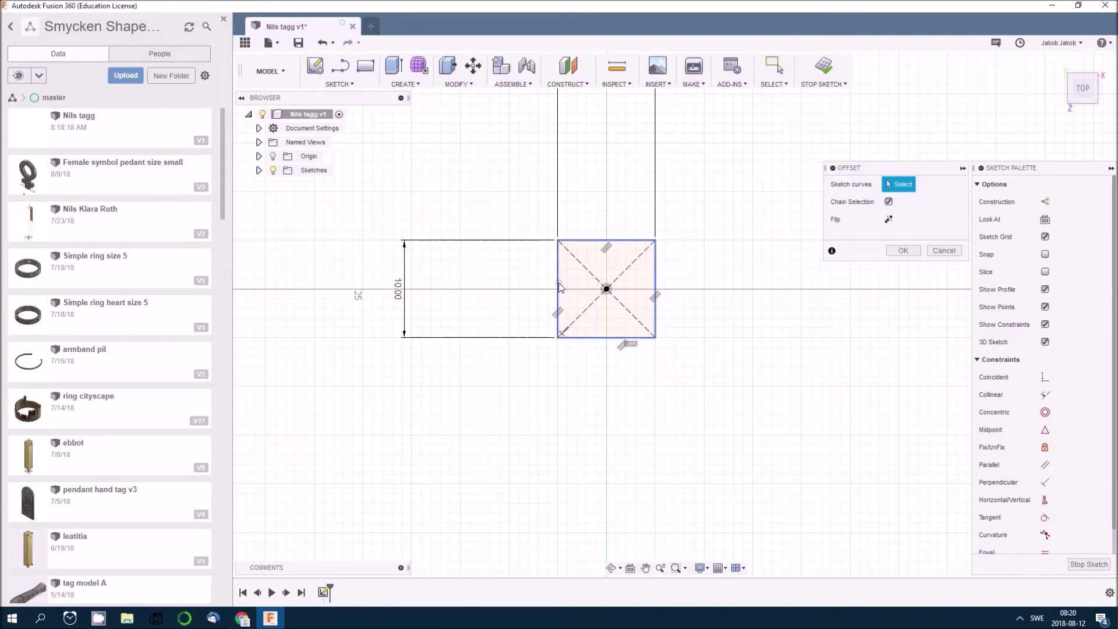
left_click(559, 285)
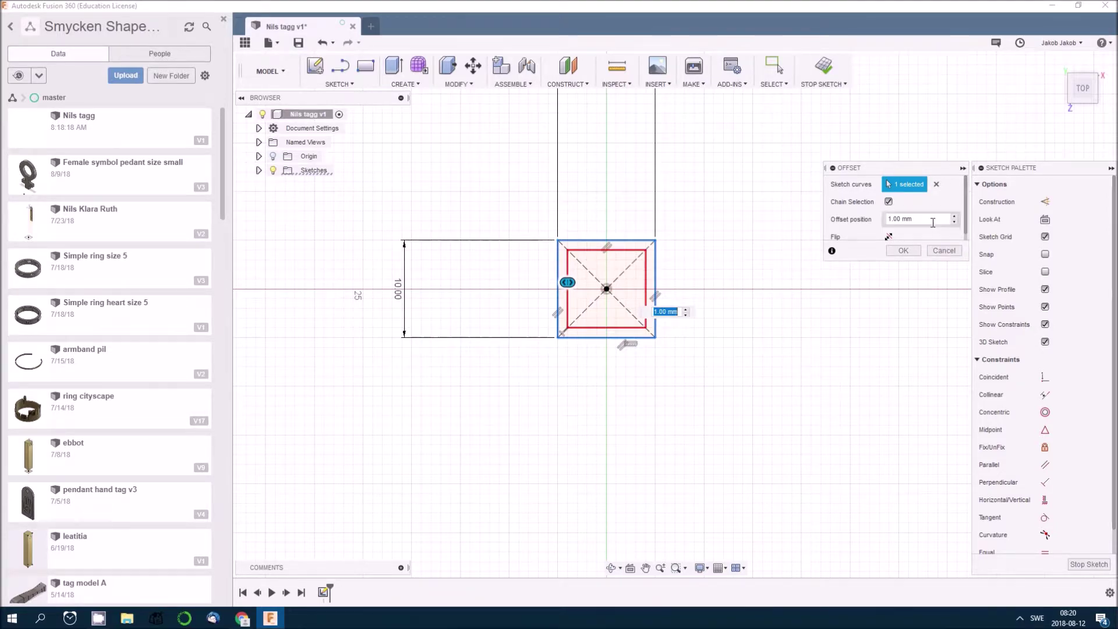
double_click(894, 219)
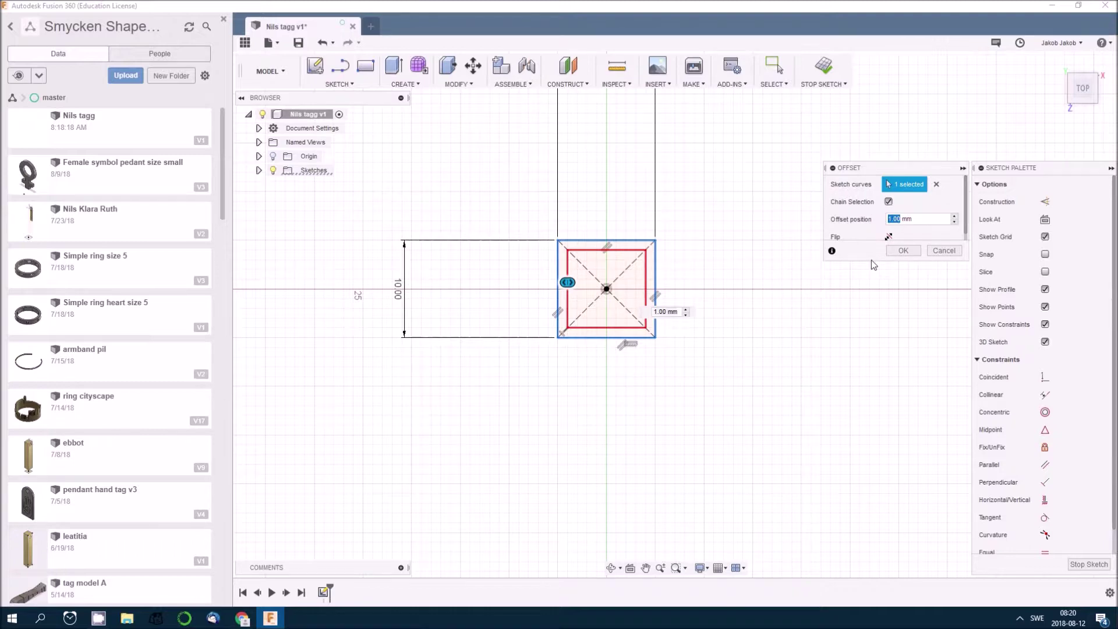
type("3")
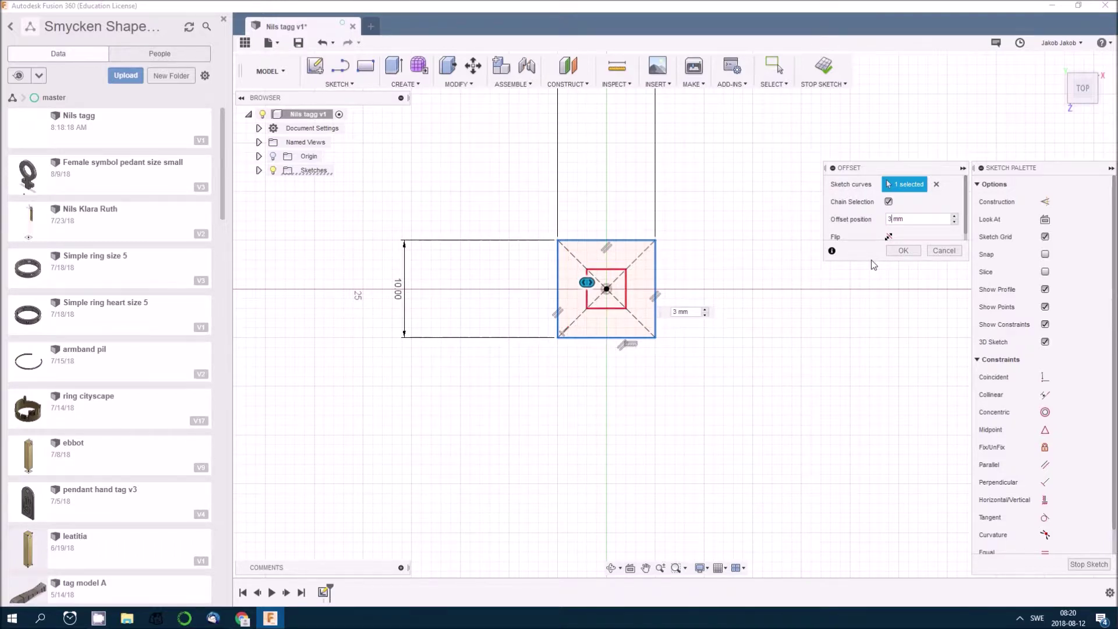
key("BackSpace")
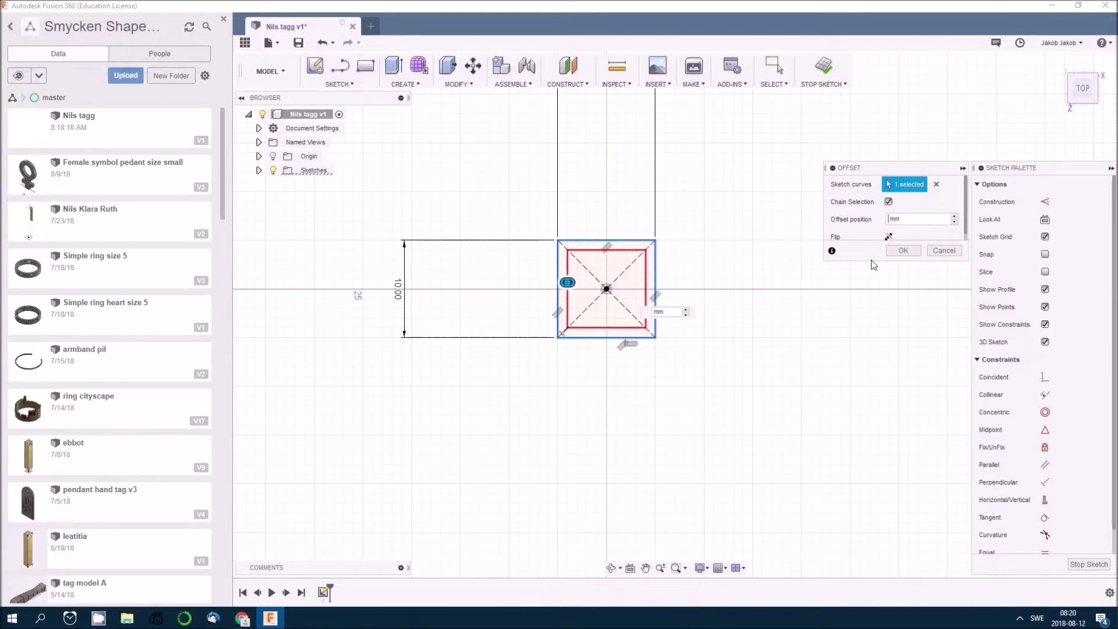
type("2")
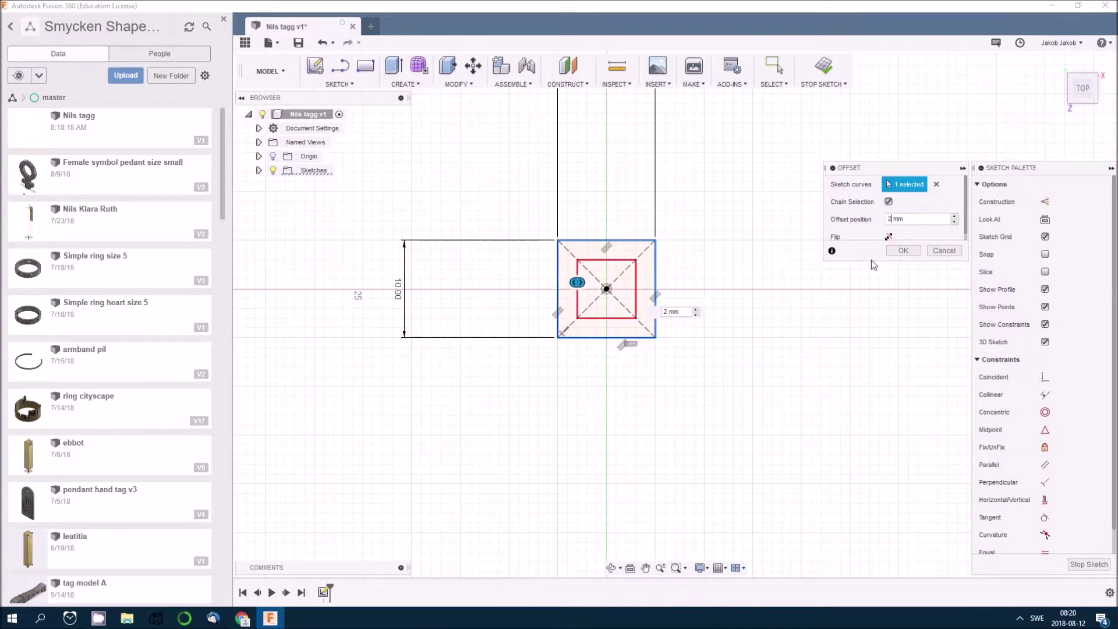
left_click(903, 249)
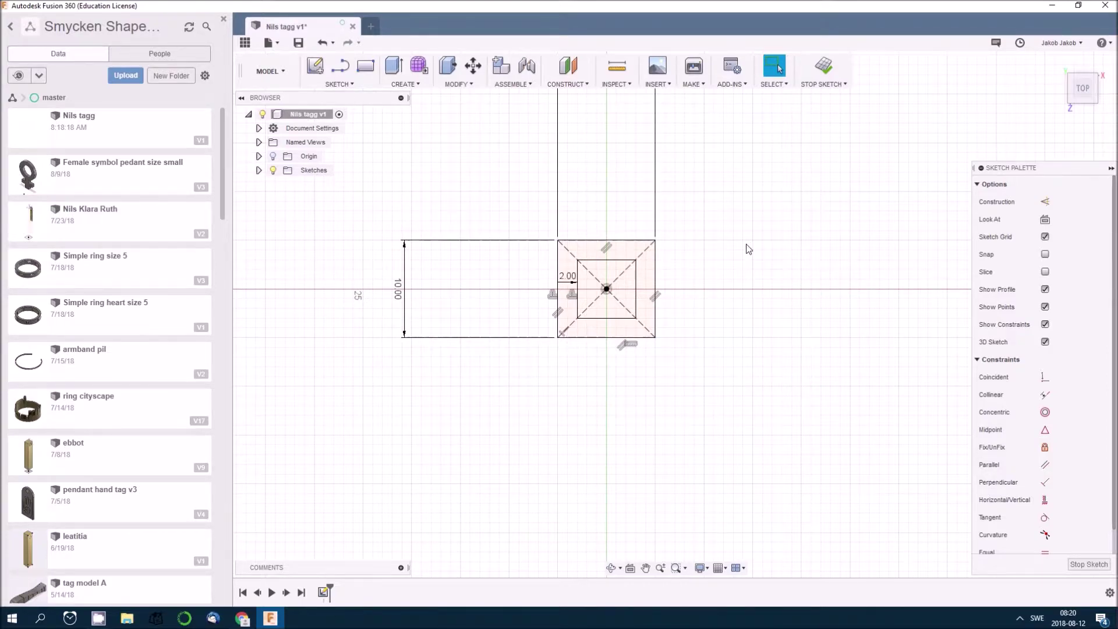
Tilt the view, select the square ring profiles and start an extrusion.
middle_click_drag(748, 249, 747, 291, "shift")
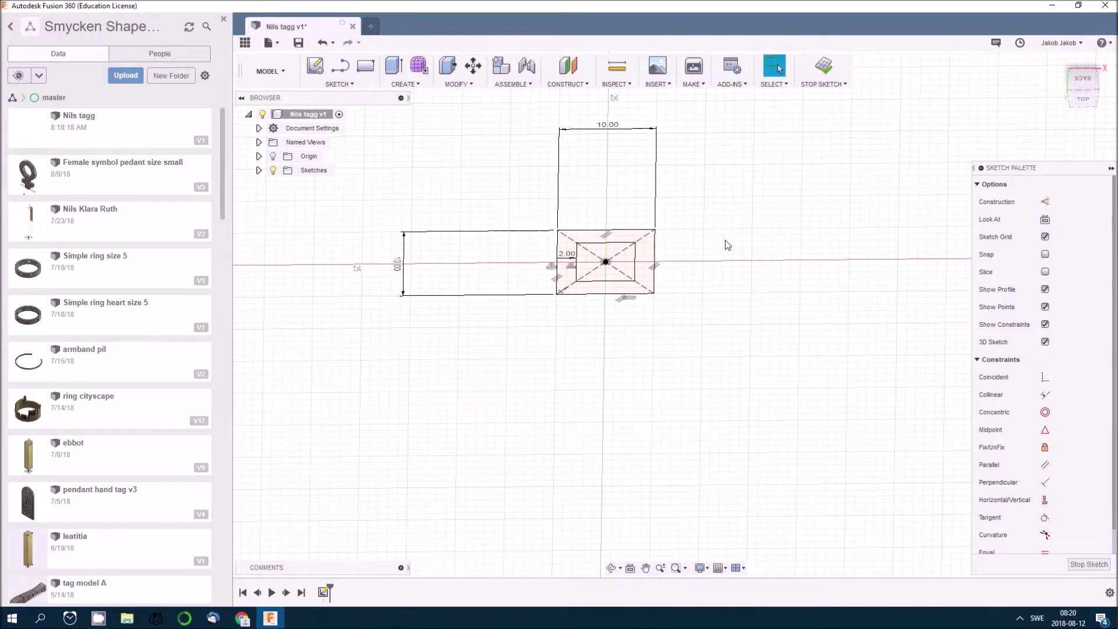
left_click(592, 245)
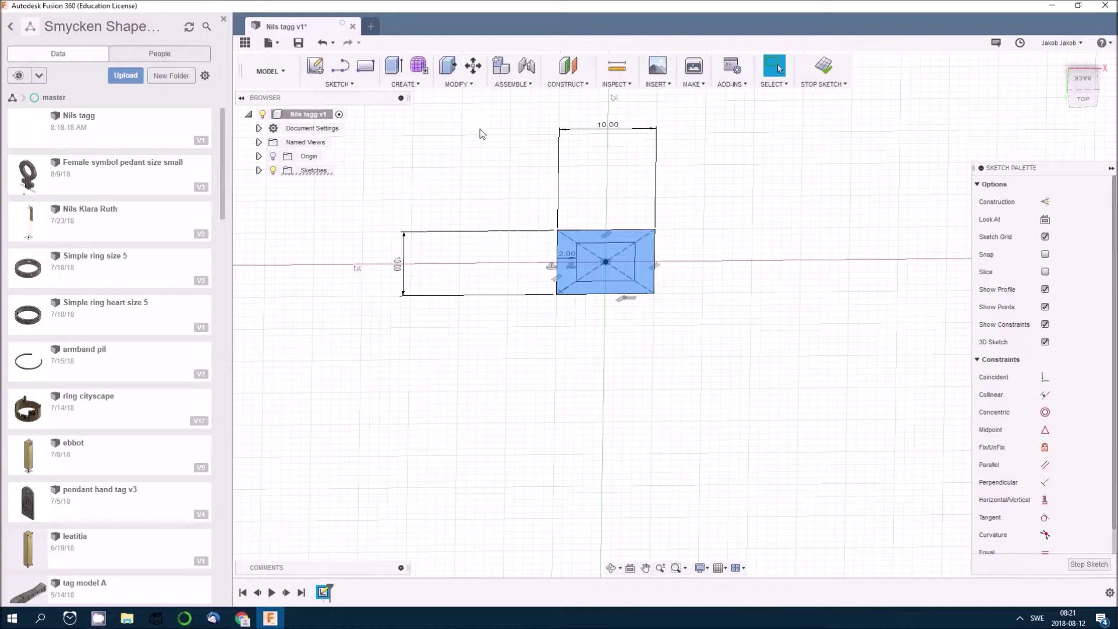
left_click(389, 65)
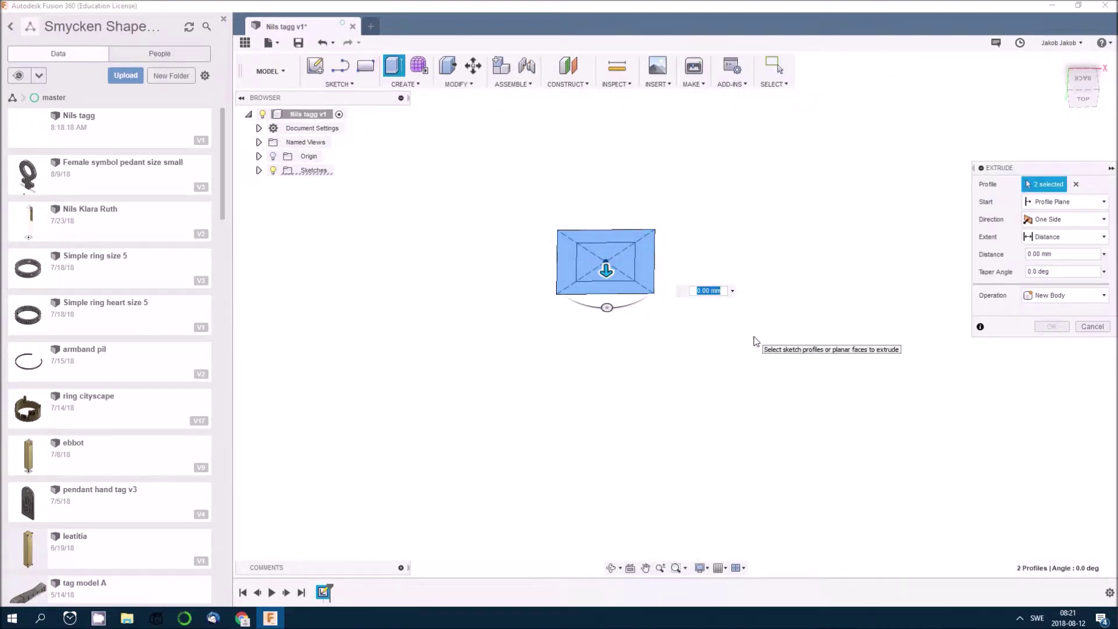
Extrude the profiles 40 mm into a square bar and make Sketch1 visible again.
type("40")
key("Return")
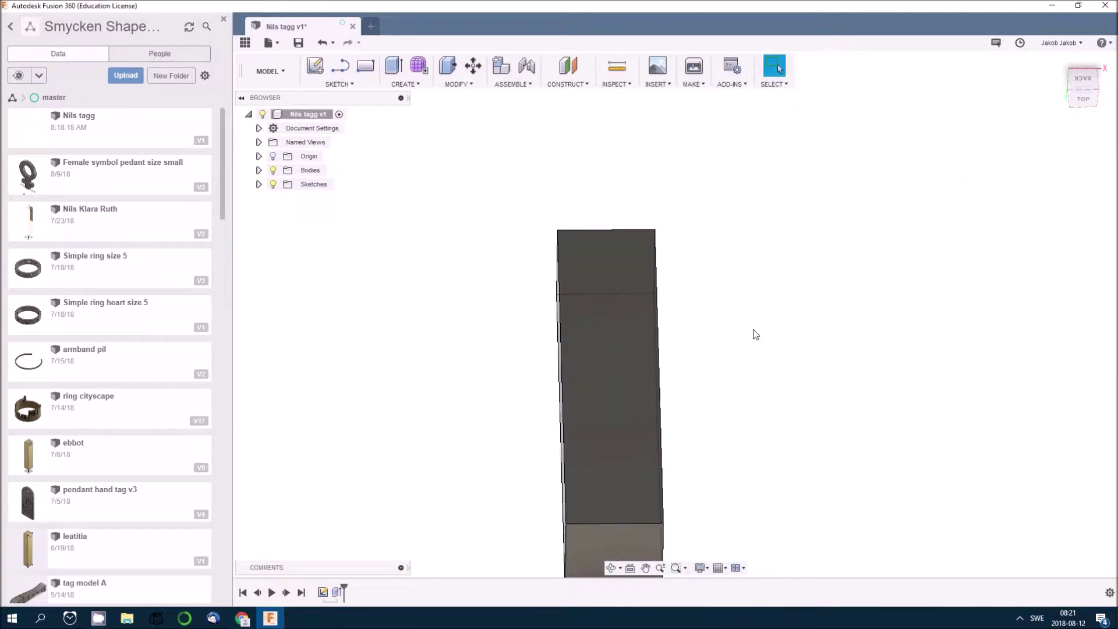
middle_click_drag(743, 333, 756, 424, "shift")
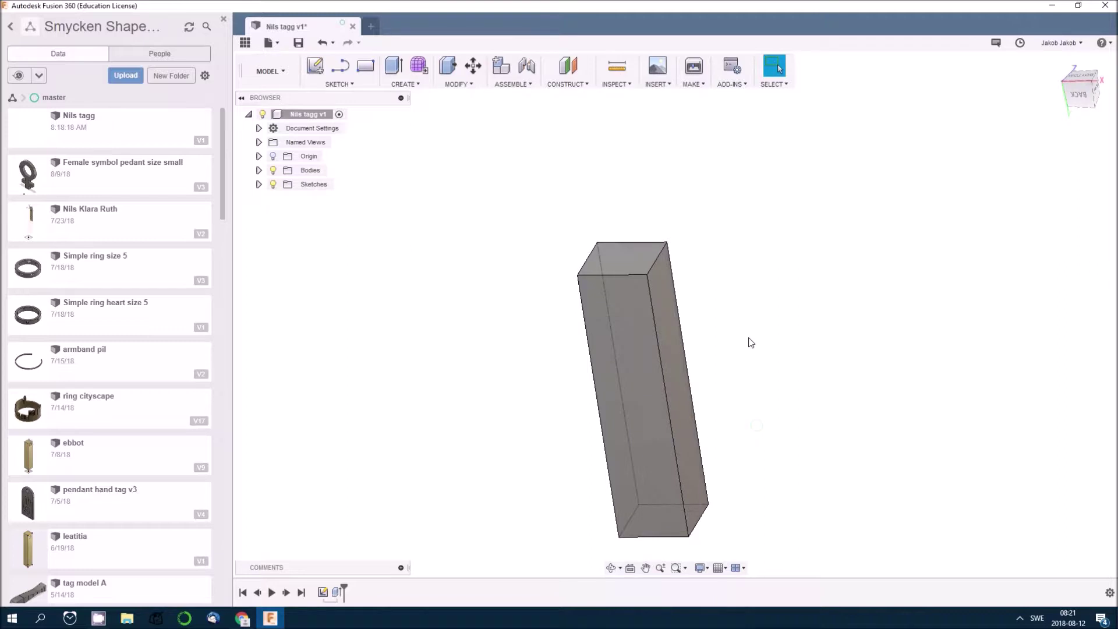
left_click(258, 184)
left_click(284, 198)
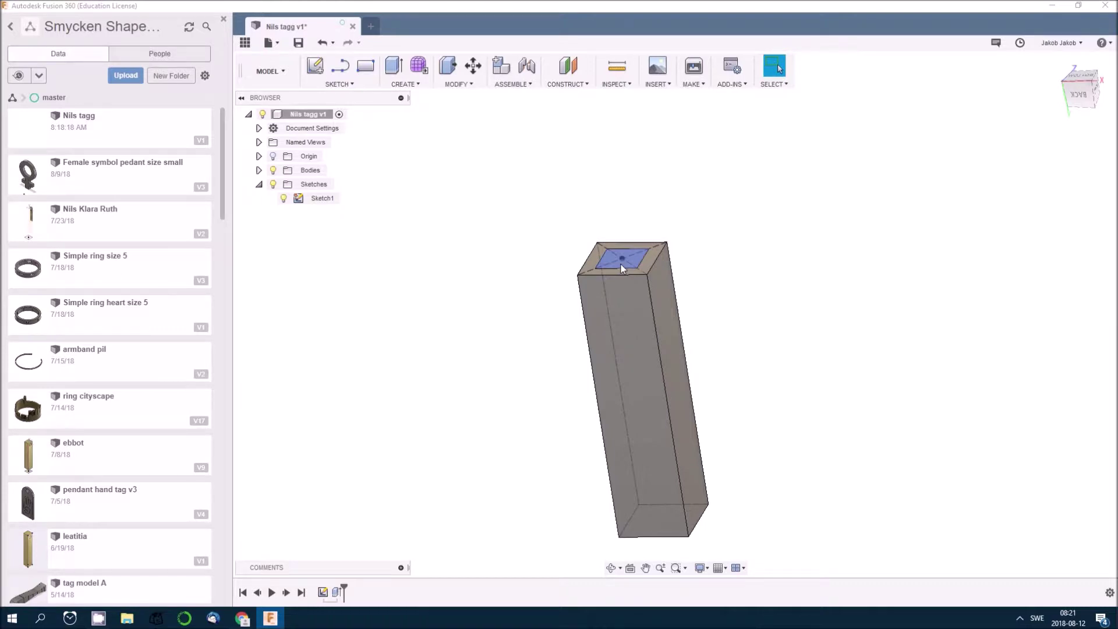
Cut a 15 mm deep pocket into the bar's top from the inner square profile.
left_click(622, 268)
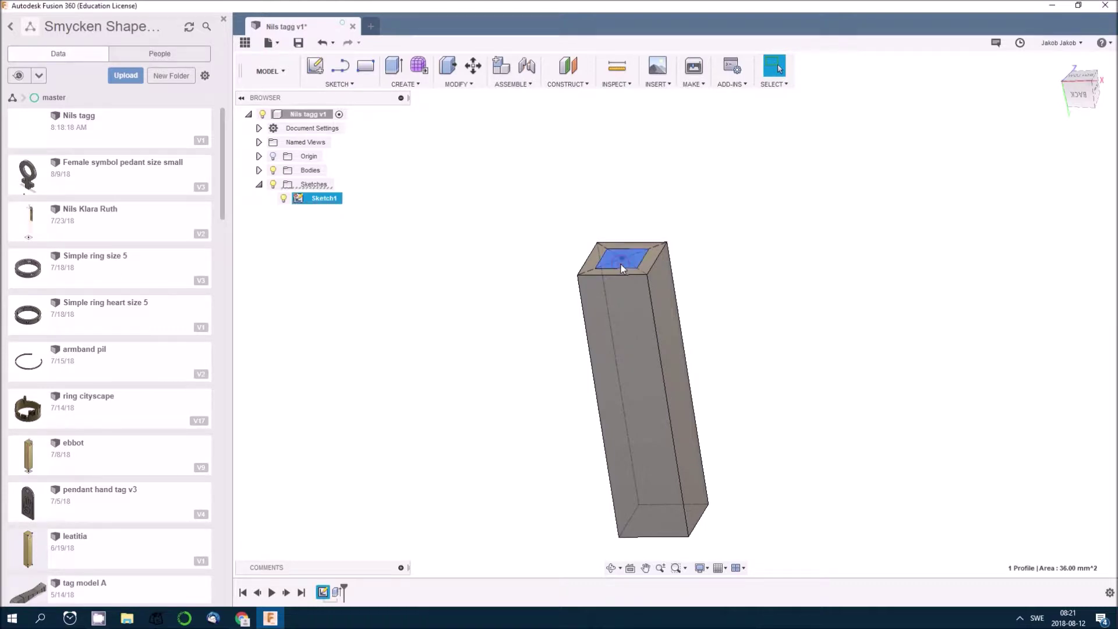
left_click(394, 66)
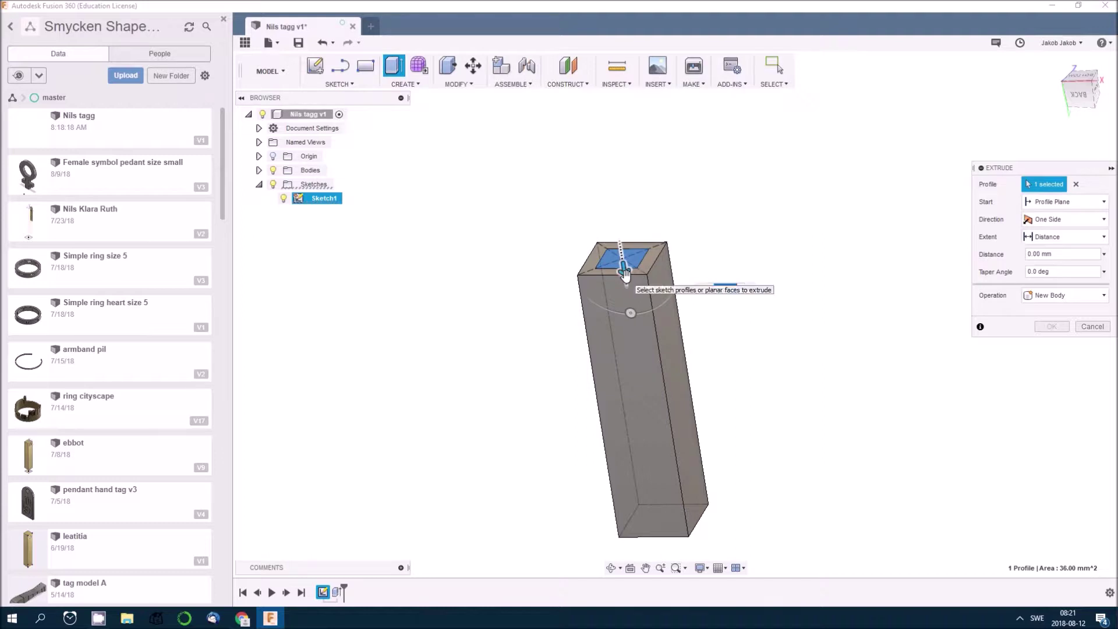
left_click_drag(623, 269, 693, 499)
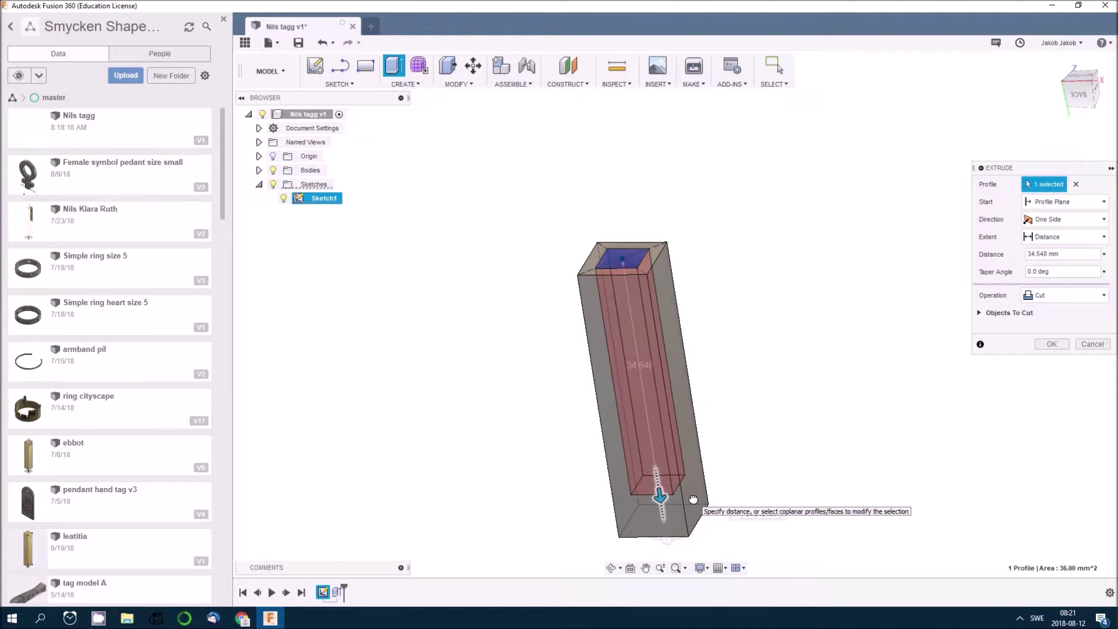
left_click_drag(693, 499, 695, 502)
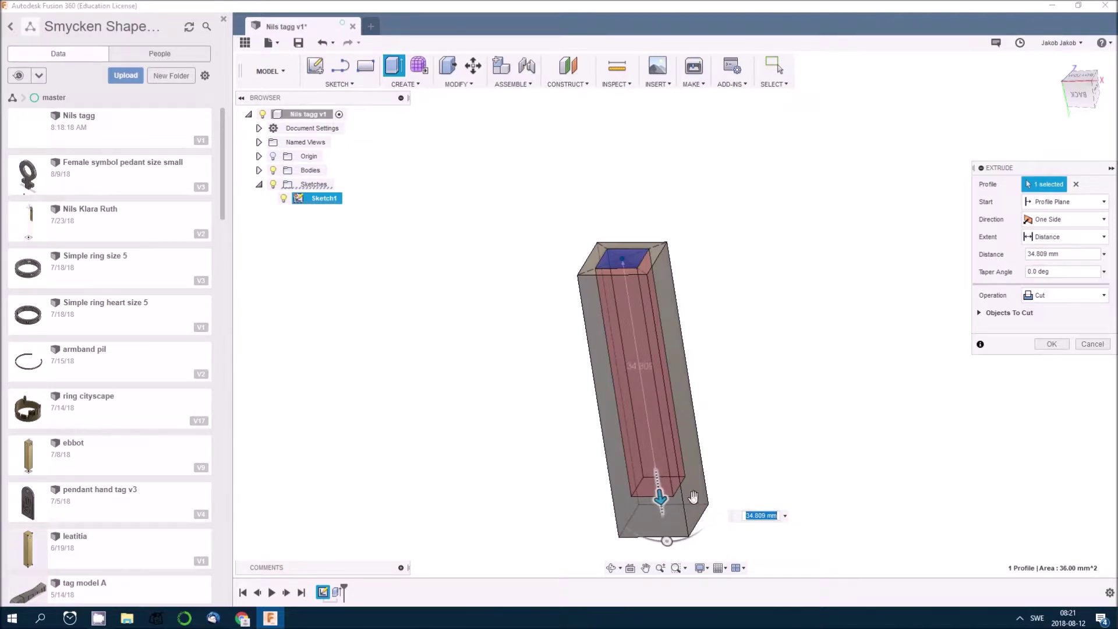
double_click(1048, 254)
type("15")
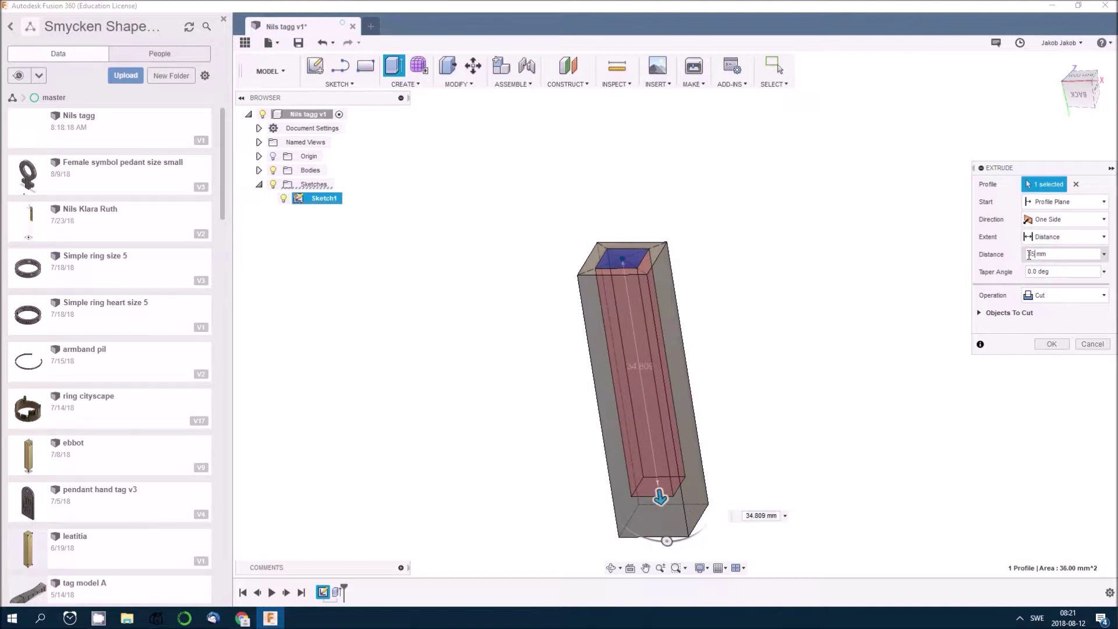
key("Return")
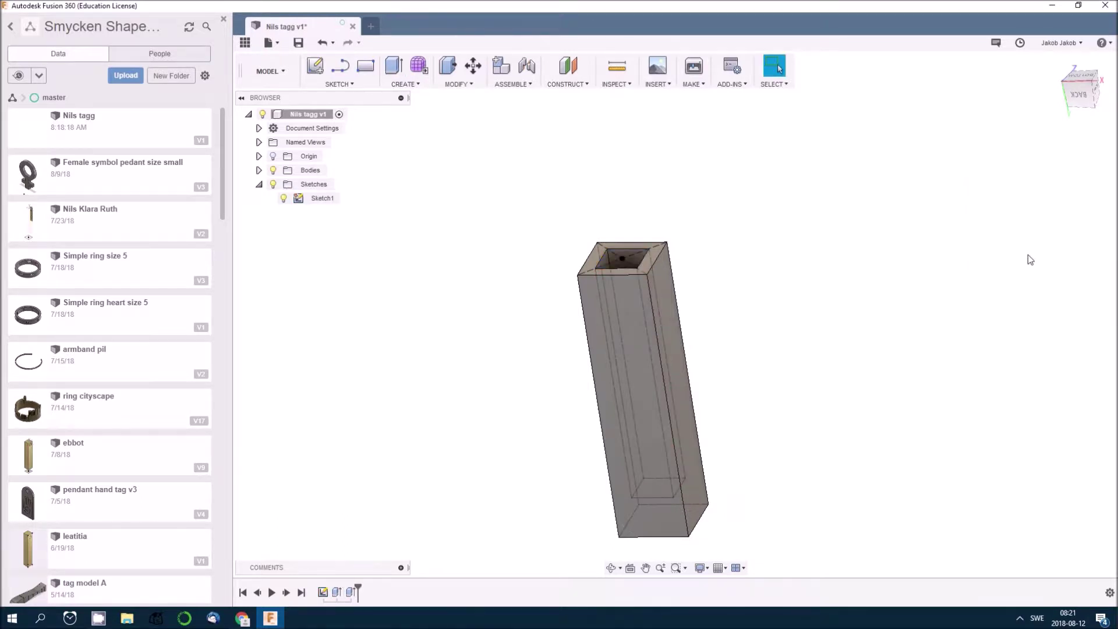
middle_click_drag(911, 402, 889, 208, "shift")
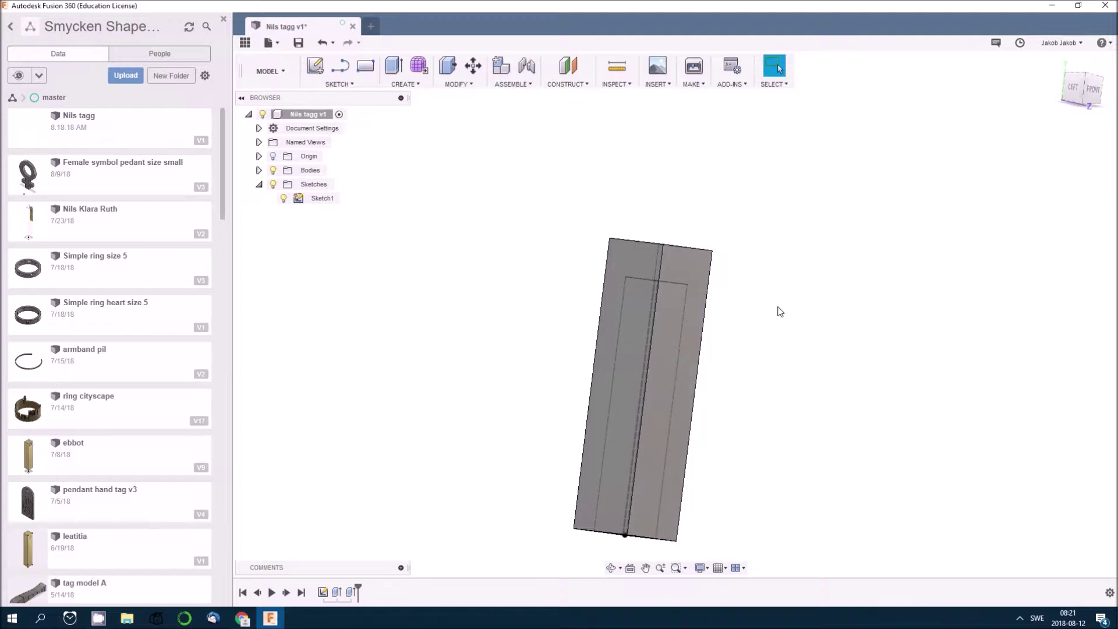
mouse_move(780, 309)
middle_mouse_down("shift")
mouse_move(801, 305)
mouse_move(843, 329)
mouse_move(786, 320)
middle_mouse_up("shift")
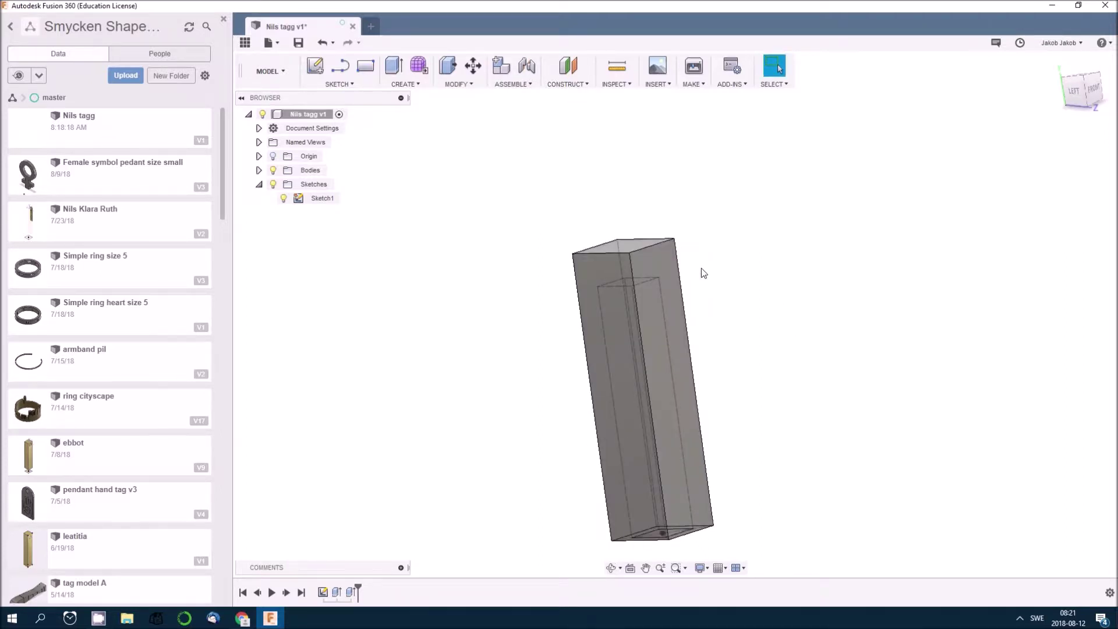
Start a new sketch on the bar's side face using the two-point rectangle tool.
left_click(667, 268)
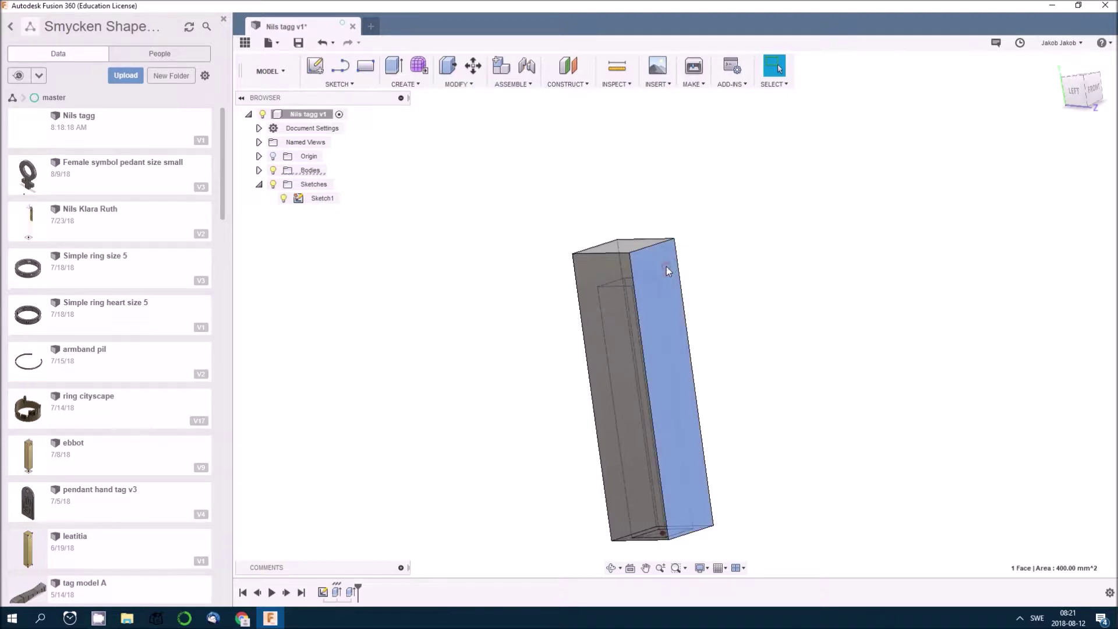
left_click(315, 67)
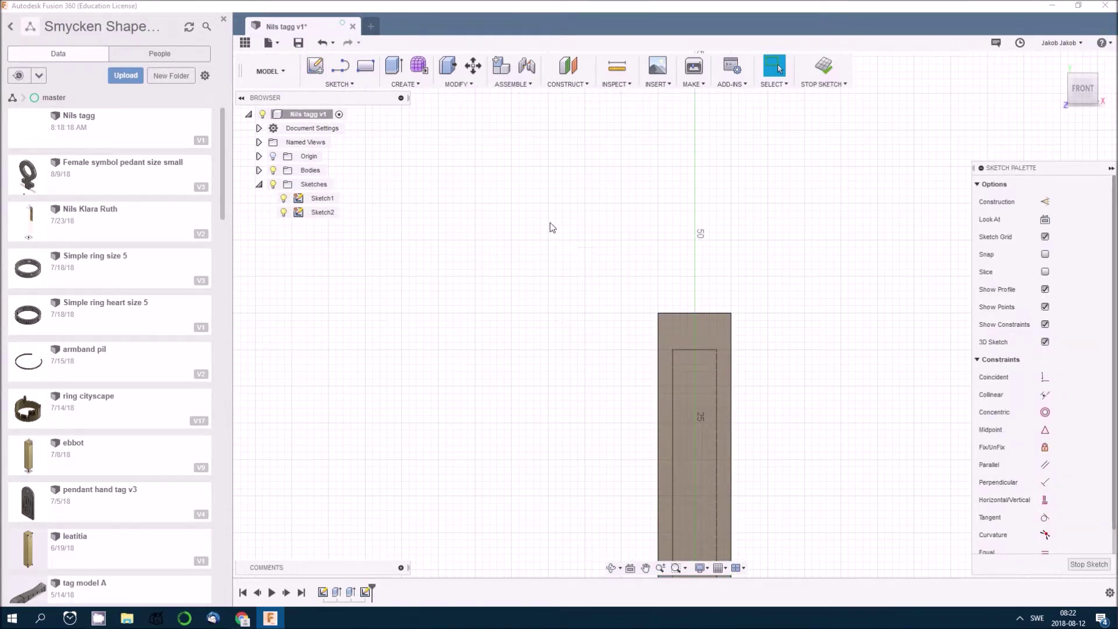
left_click(330, 86)
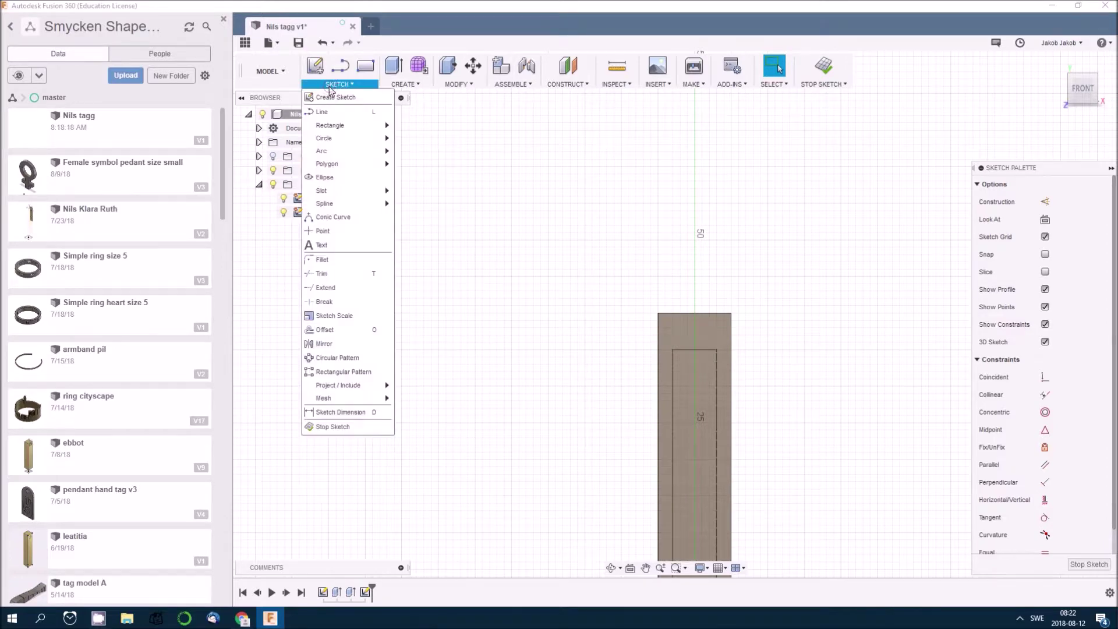
mouse_move(379, 127)
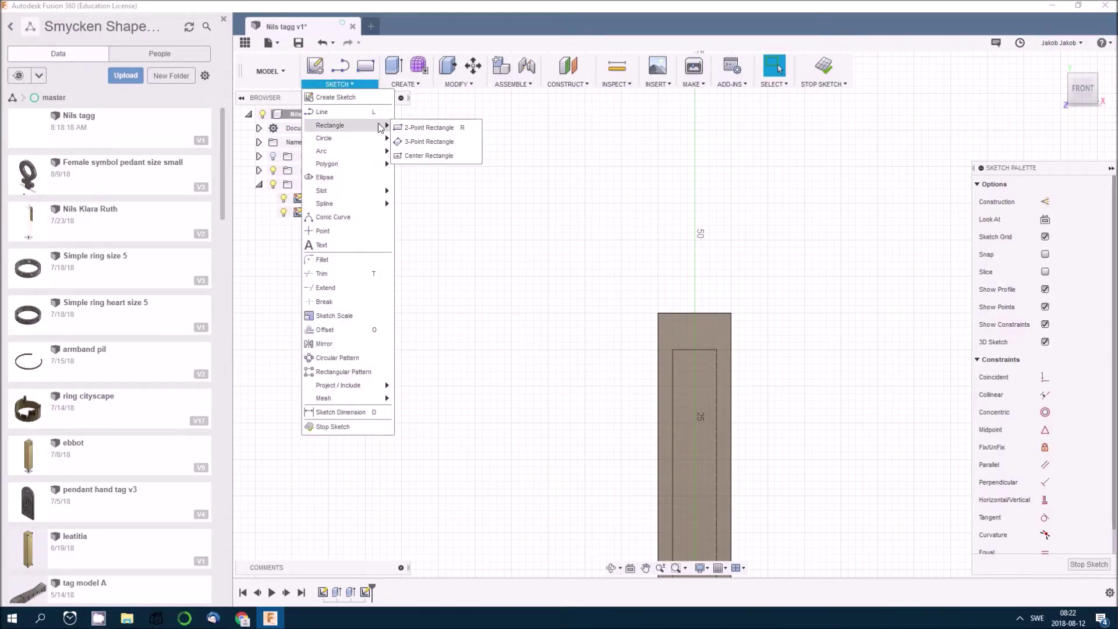
left_click(426, 128)
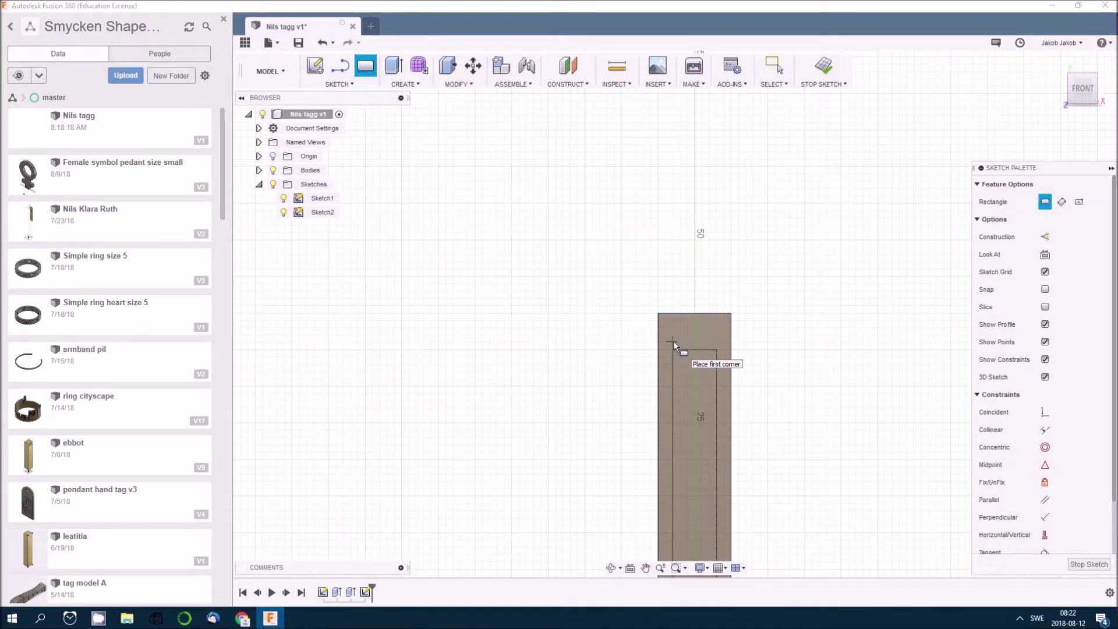
scroll(675, 339, "up", 2)
scroll(674, 340, "up", 3)
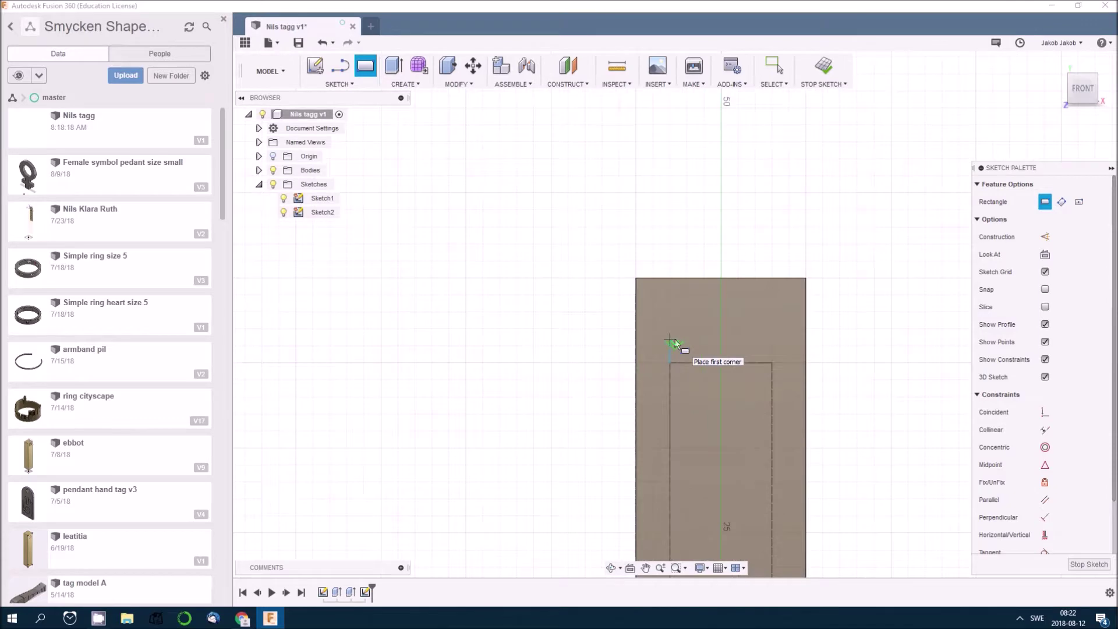
scroll(469, 349, "down", 4)
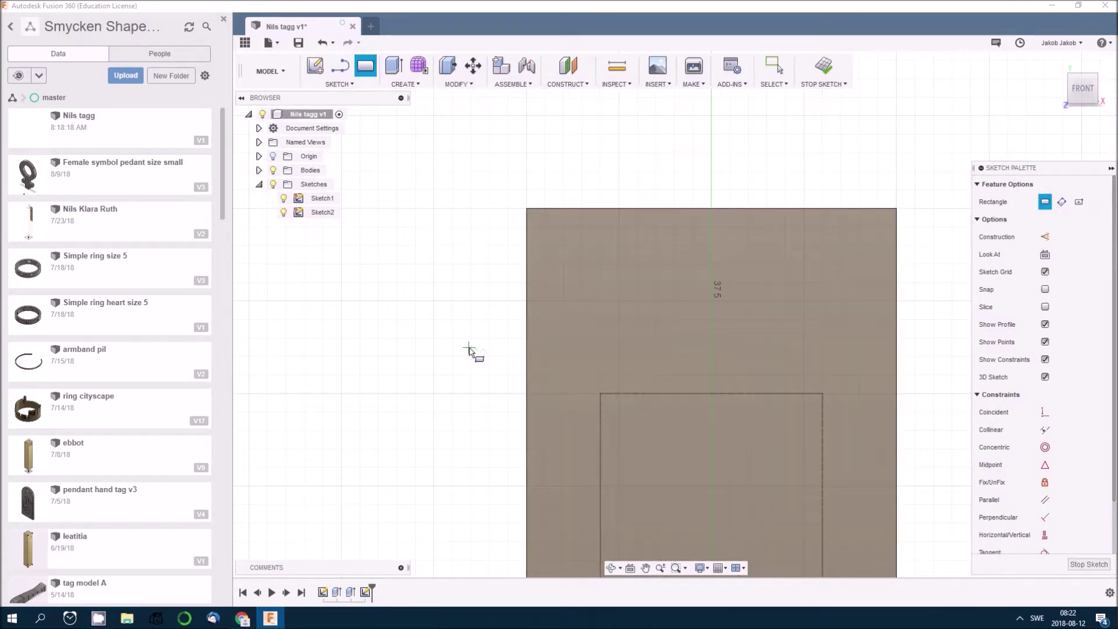
scroll(673, 374, "up", 1)
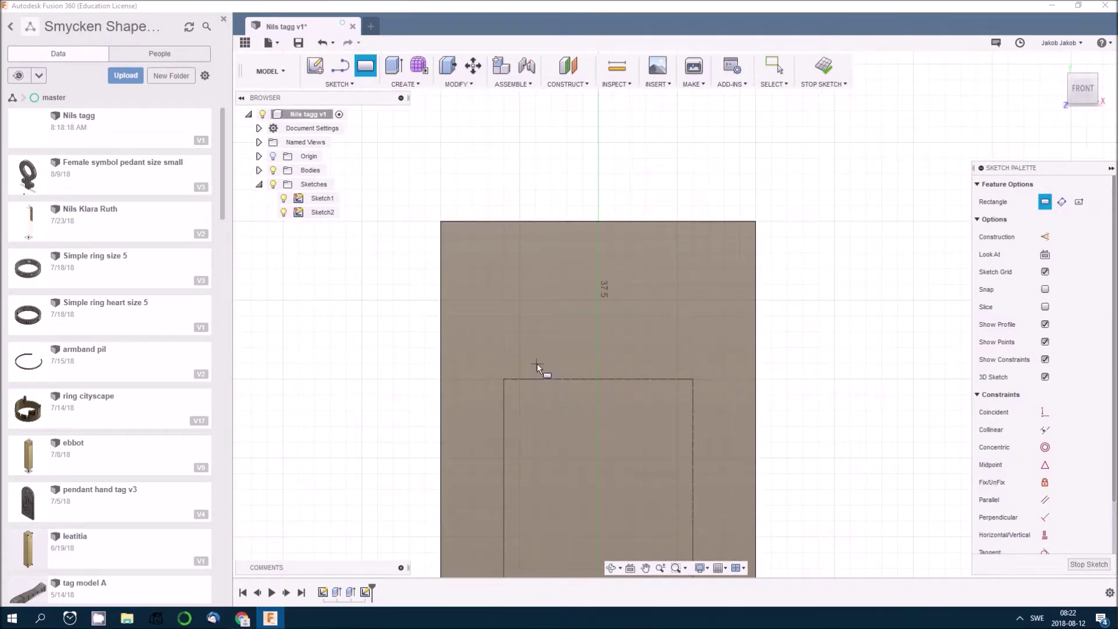
Draw a 6 × 3 mm rectangle near the top and select its profile.
left_click(504, 358)
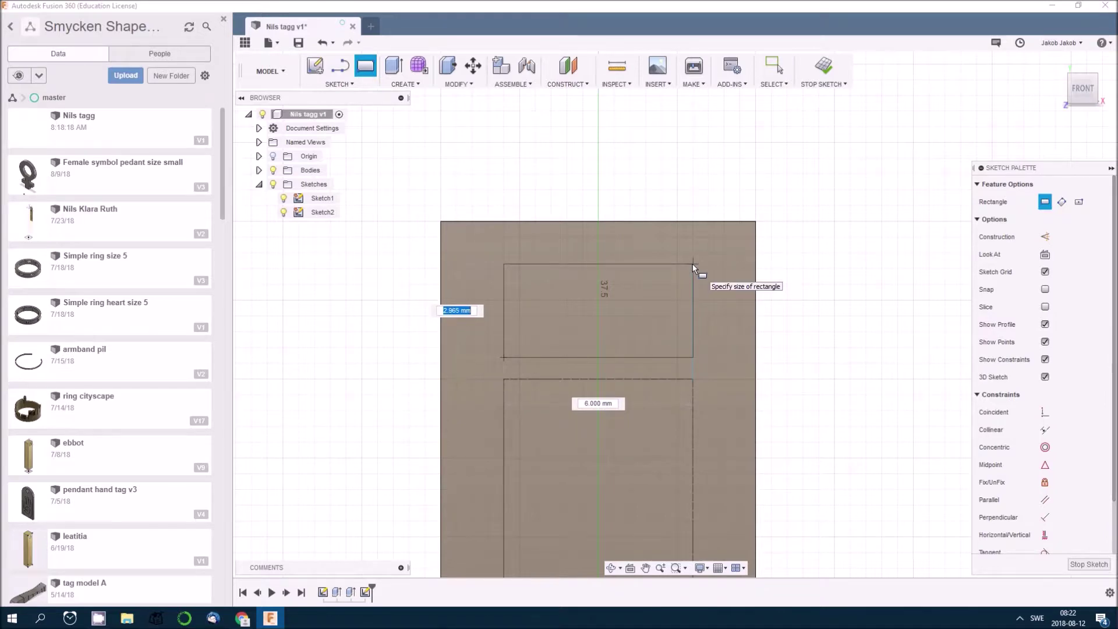
type("3")
key("Return")
key("Escape")
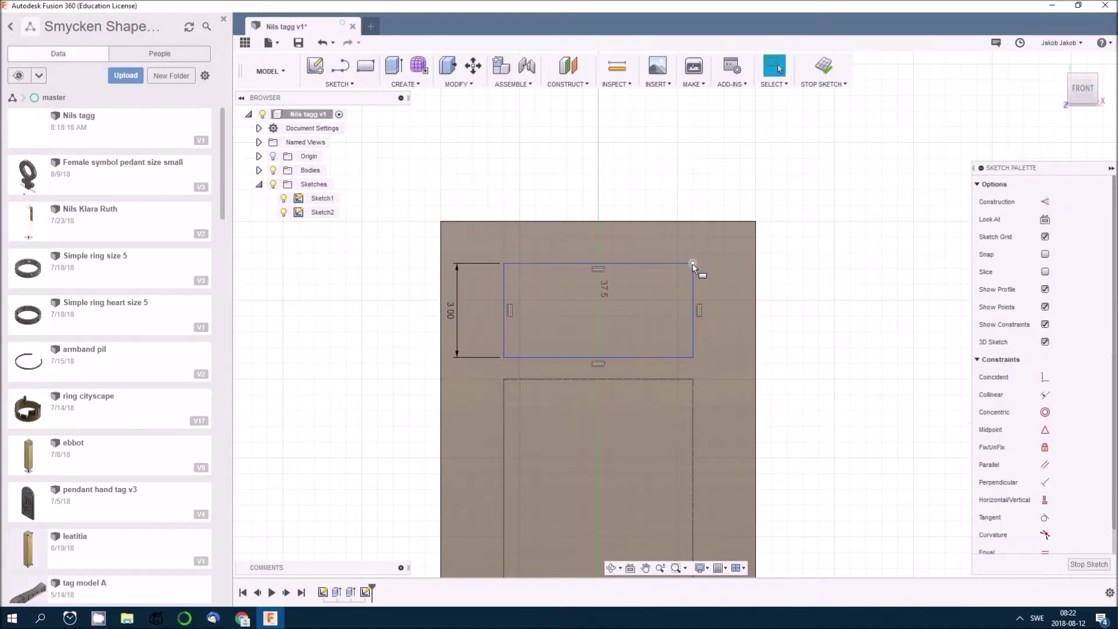
left_click(700, 314)
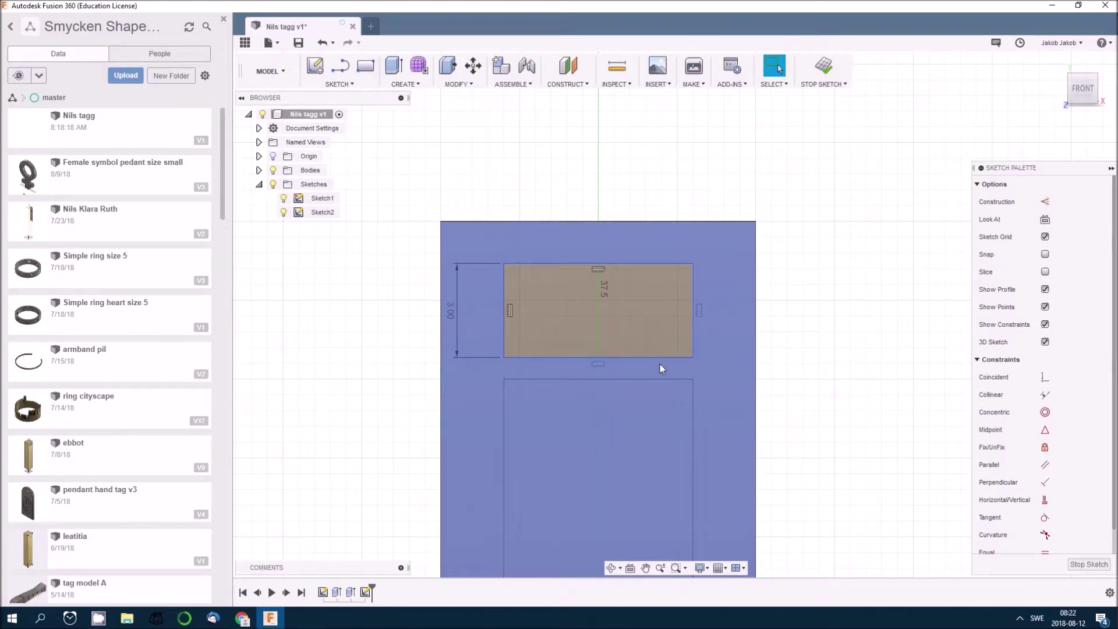
left_click(642, 335)
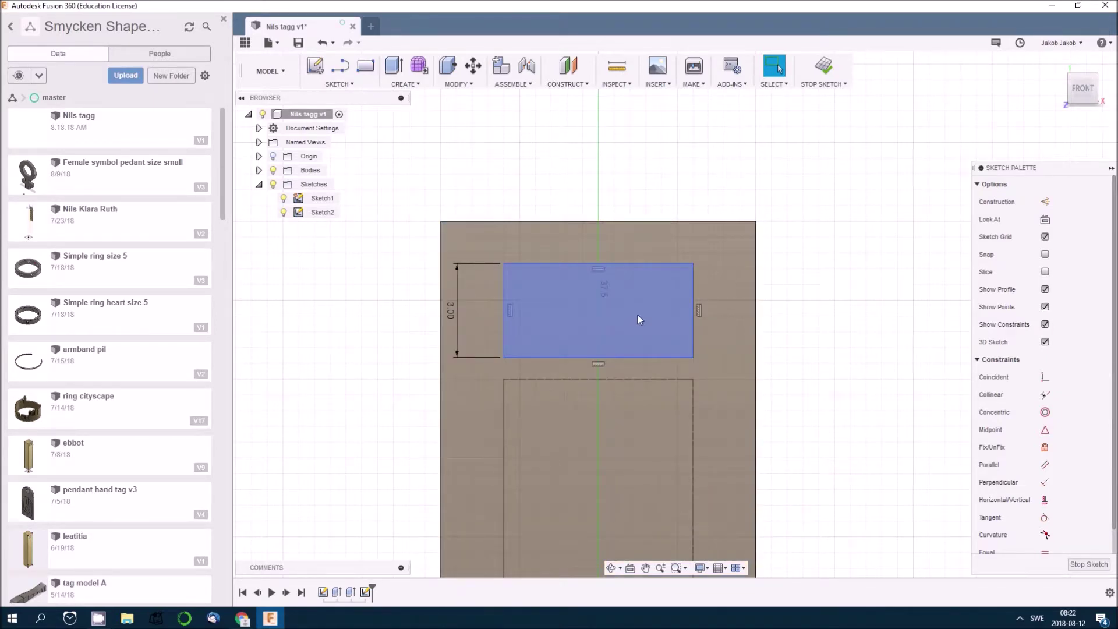
Extrude the small rectangle as a flipped, through-all cut to form the cord hole.
left_click(392, 69)
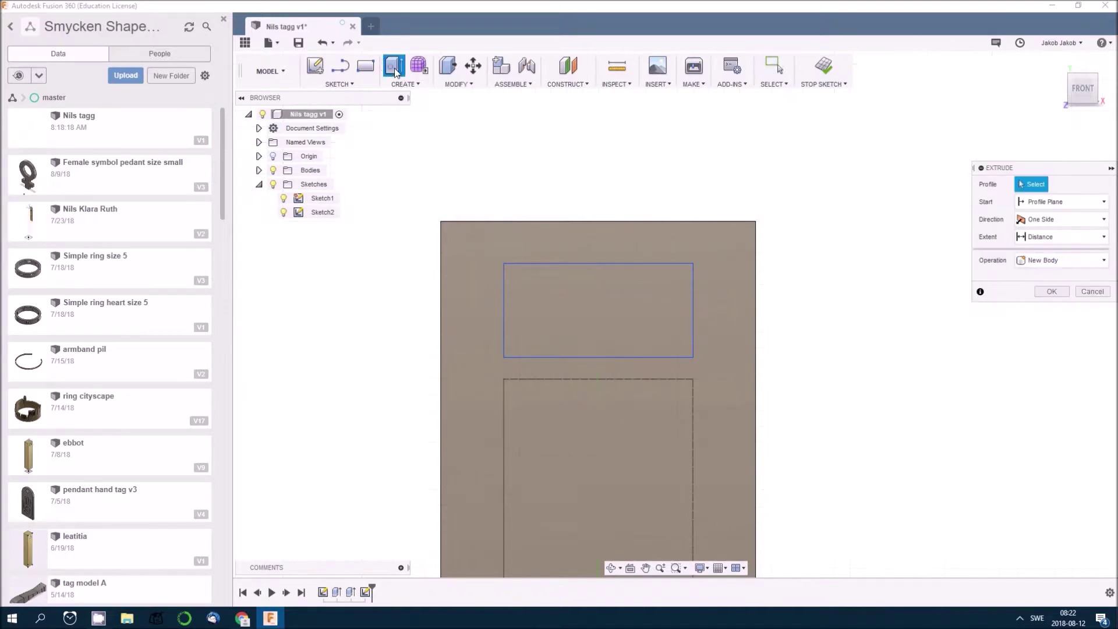
left_click(596, 299)
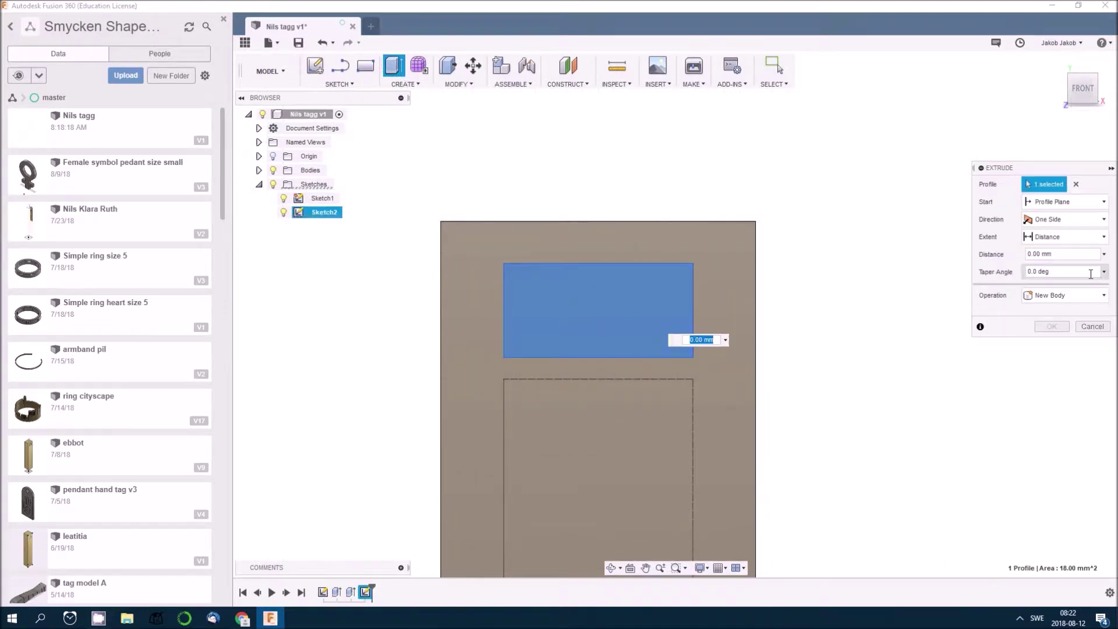
left_click(1105, 239)
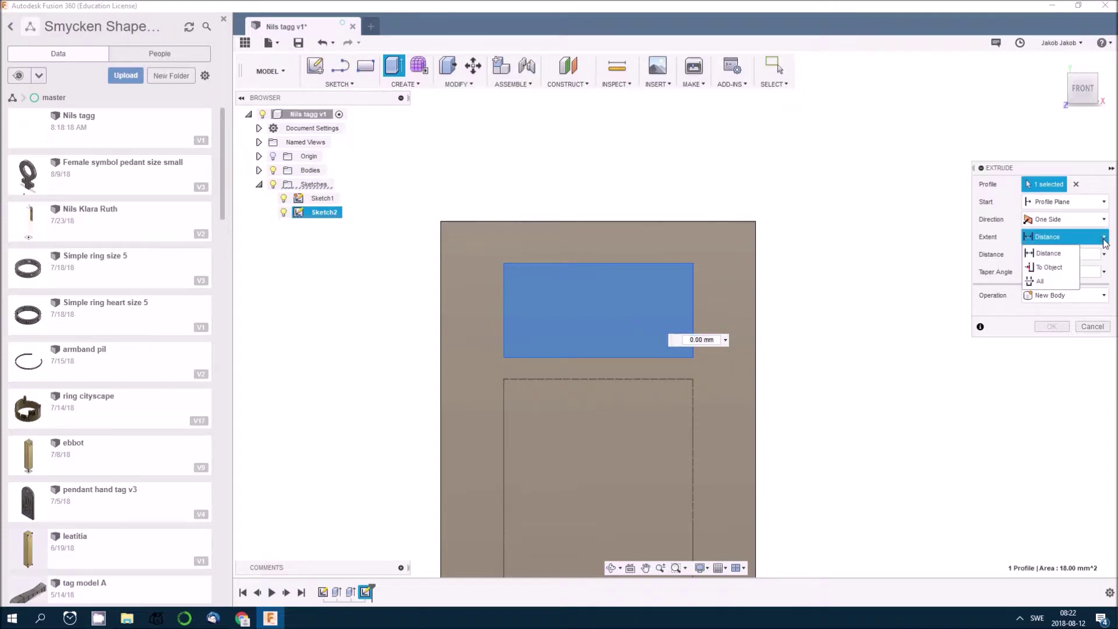
left_click(1056, 281)
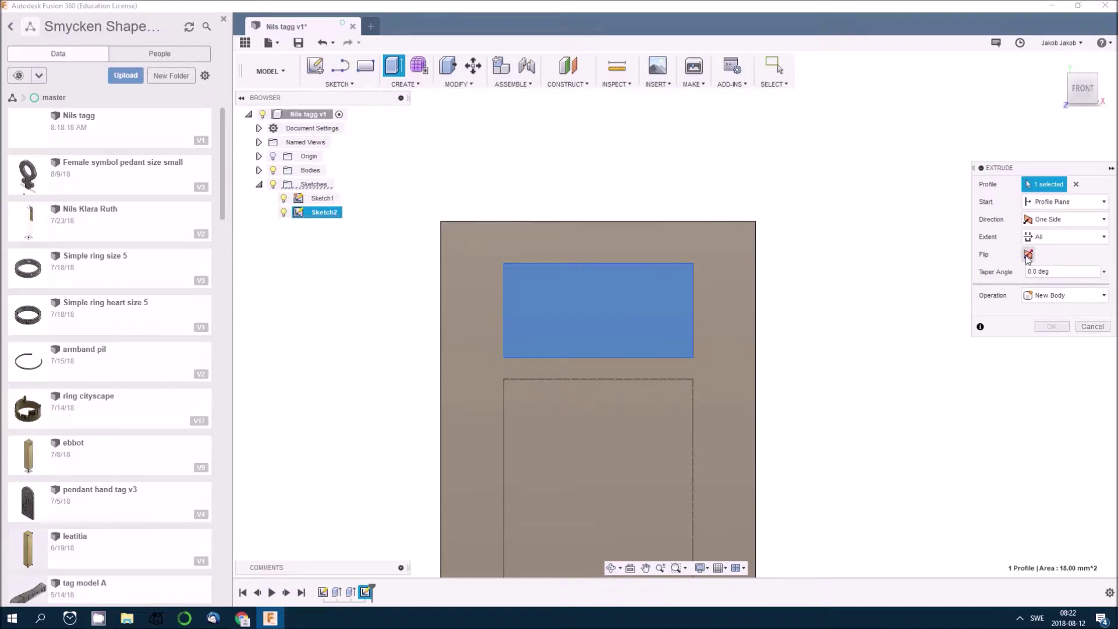
middle_click_drag(786, 287, 856, 294, "shift")
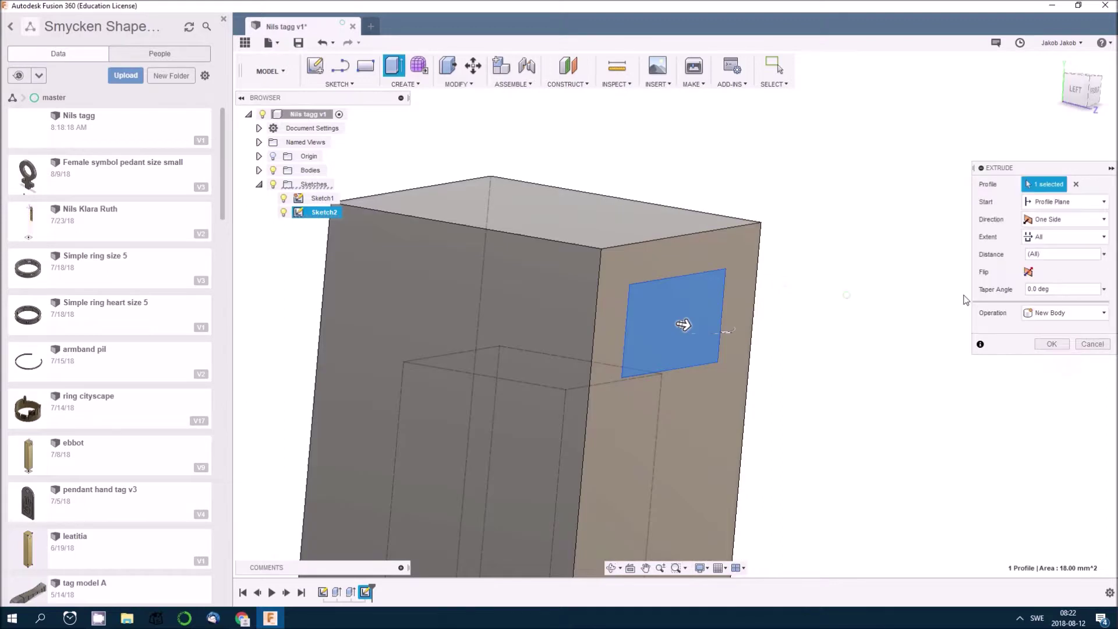
left_click(1029, 272)
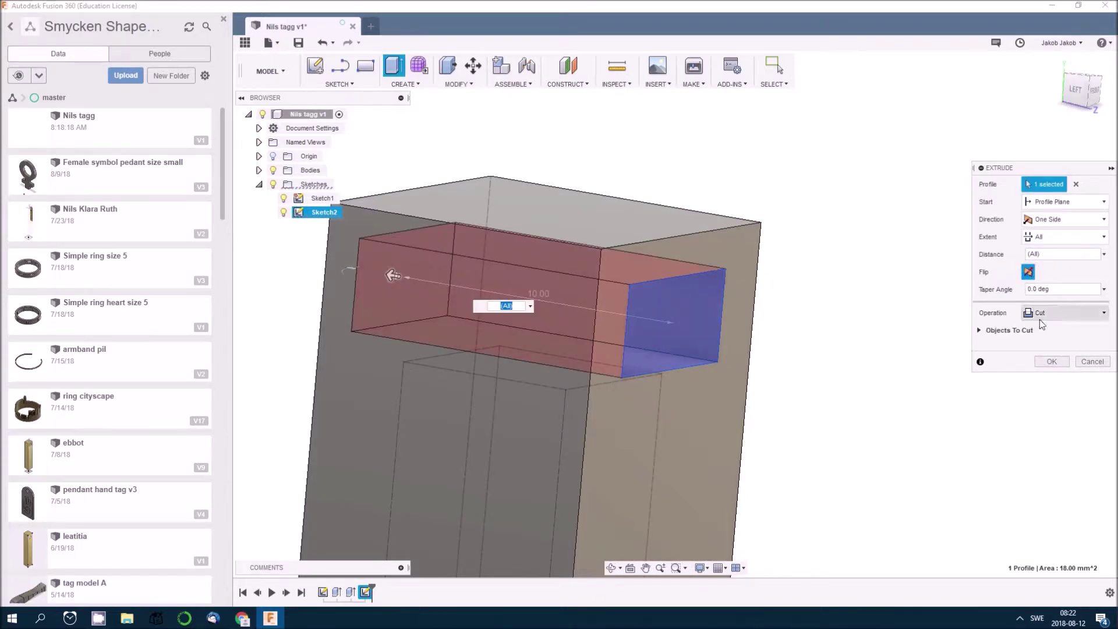
left_click(1052, 361)
scroll(891, 350, "down", 8)
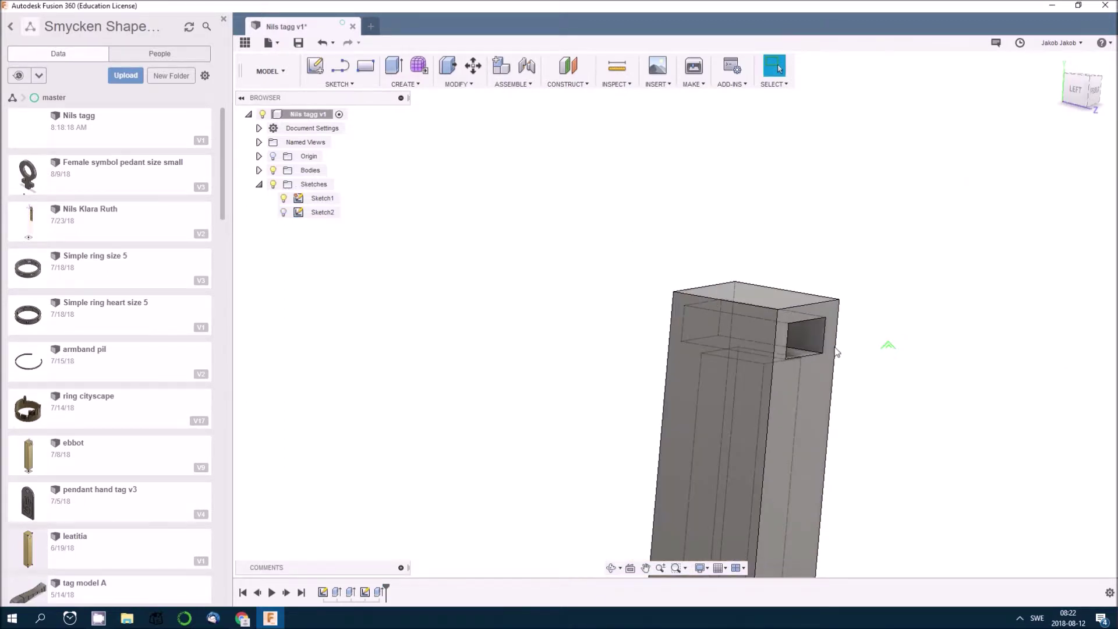
middle_click_drag(826, 352, 777, 322, "shift")
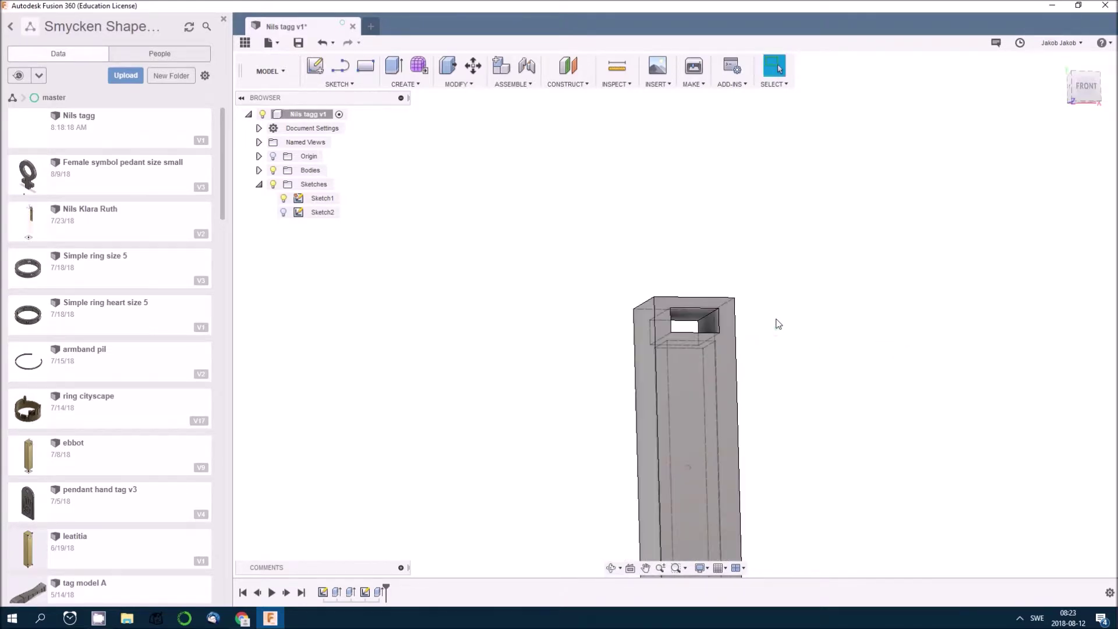
left_click(615, 84)
left_click(622, 97)
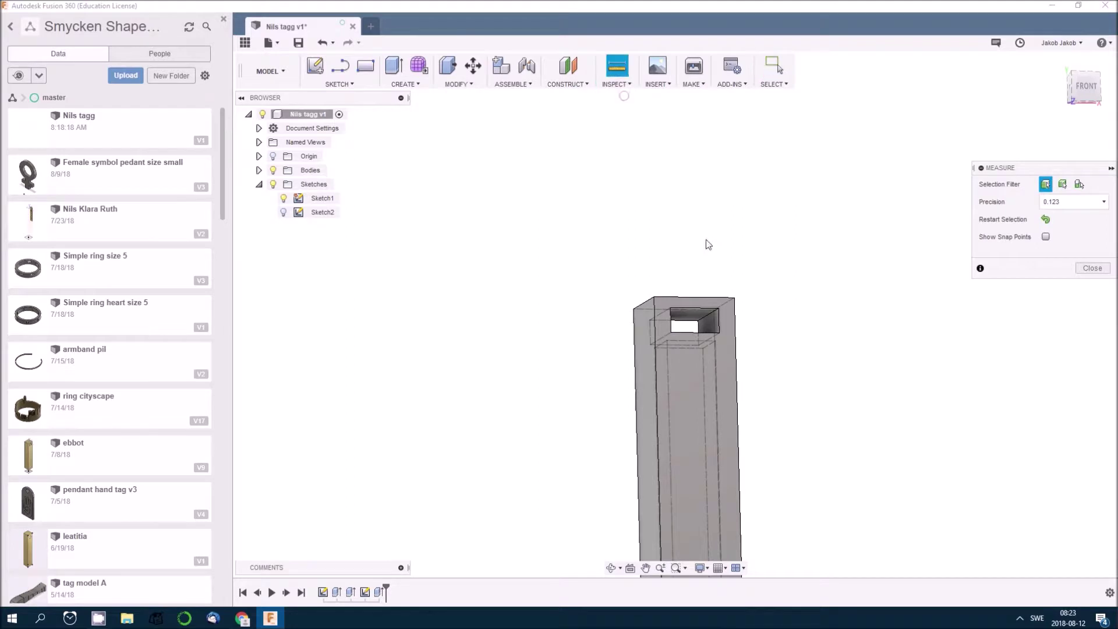
left_click(720, 337)
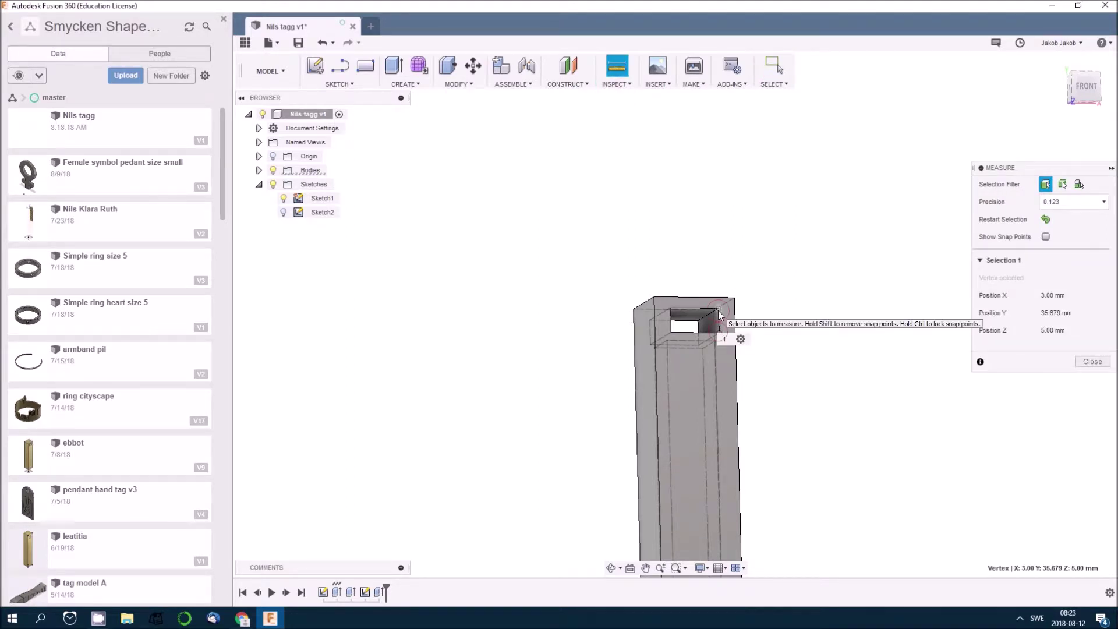
left_click(719, 320)
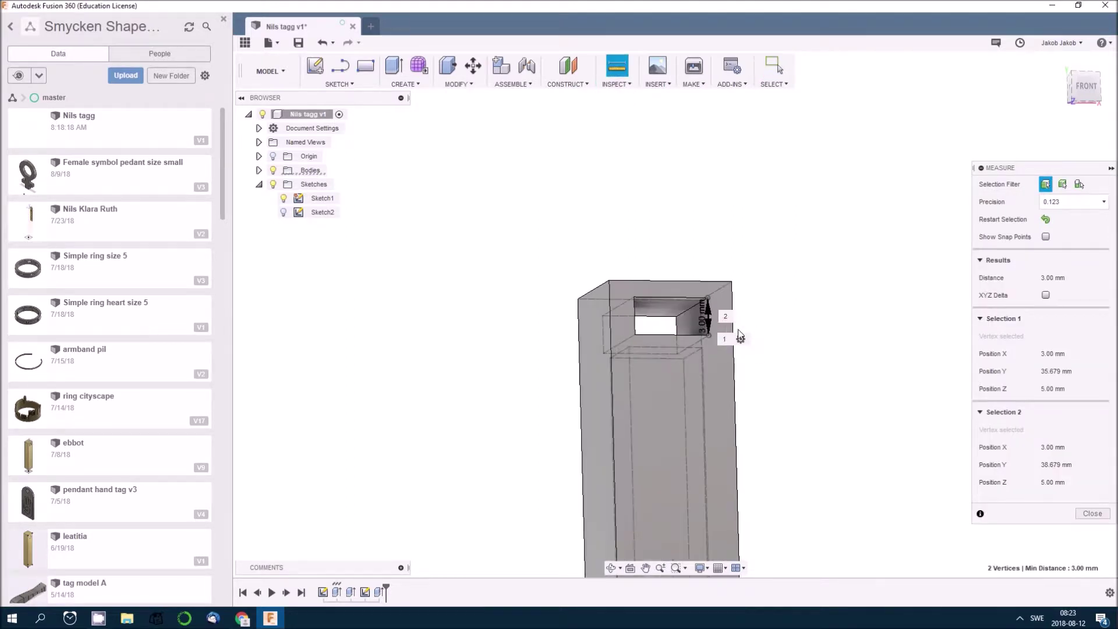
scroll(745, 350, "up", 4)
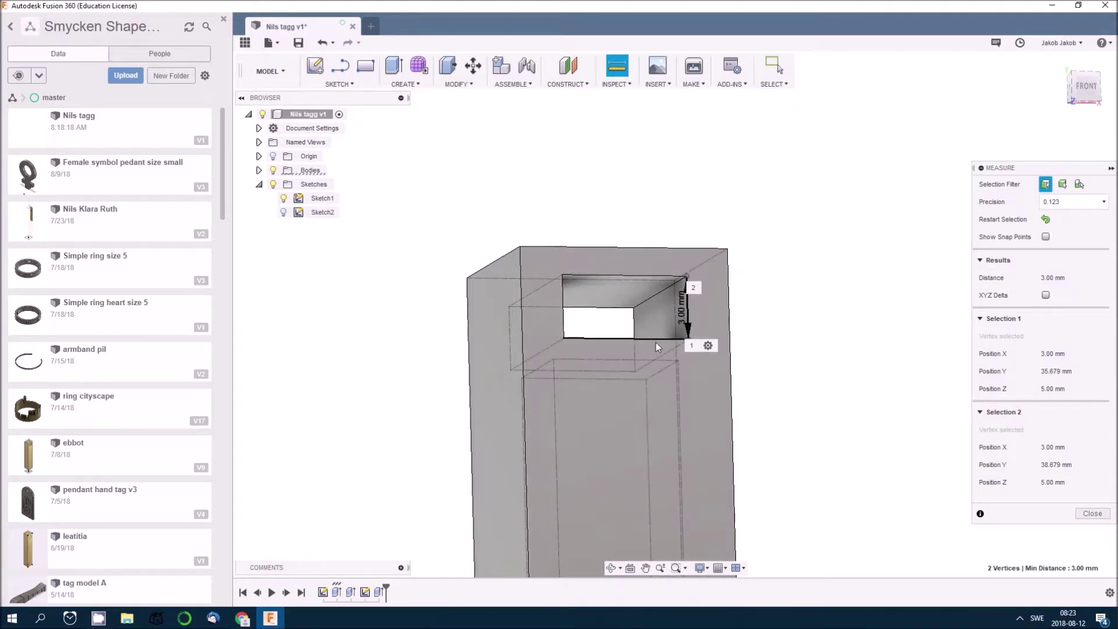
left_click(564, 338)
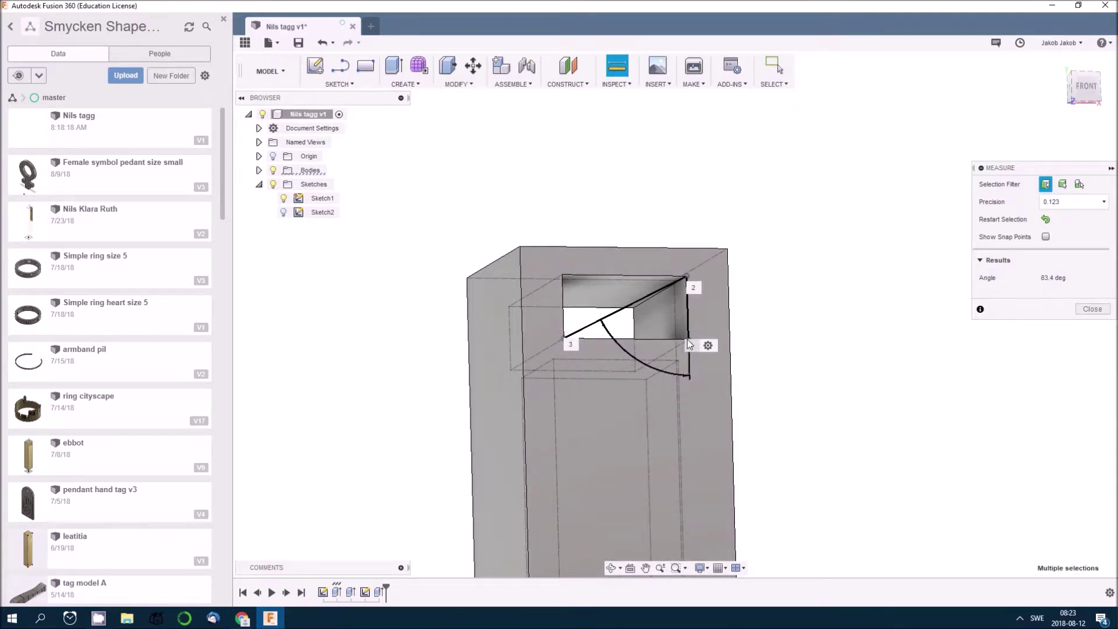
key("Escape")
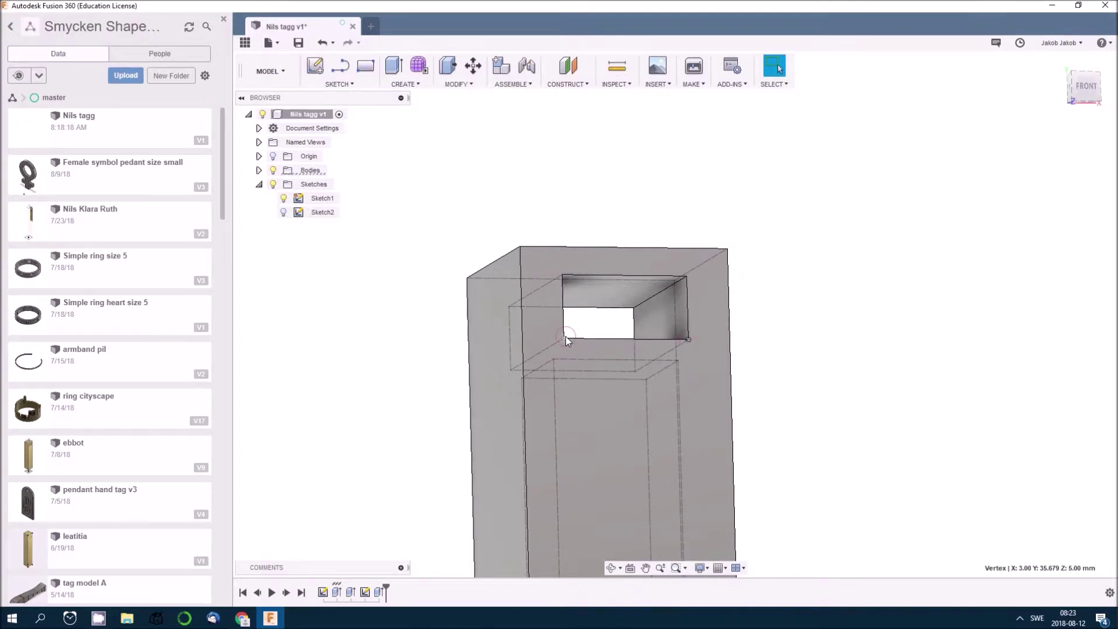
scroll(774, 326, "down", 1)
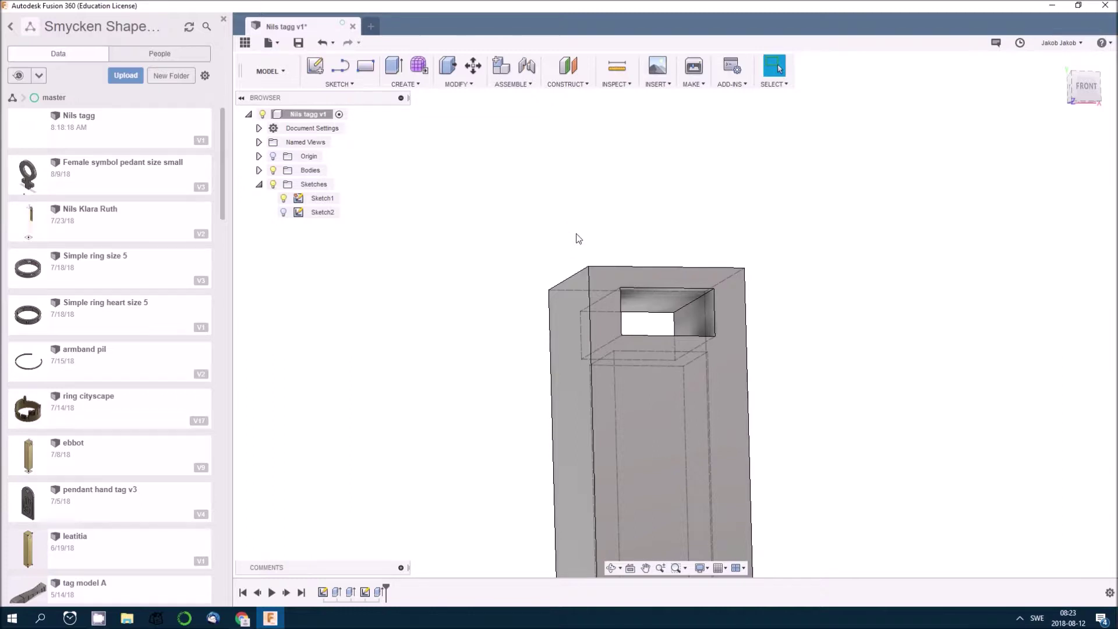
scroll(577, 233, "down", 2)
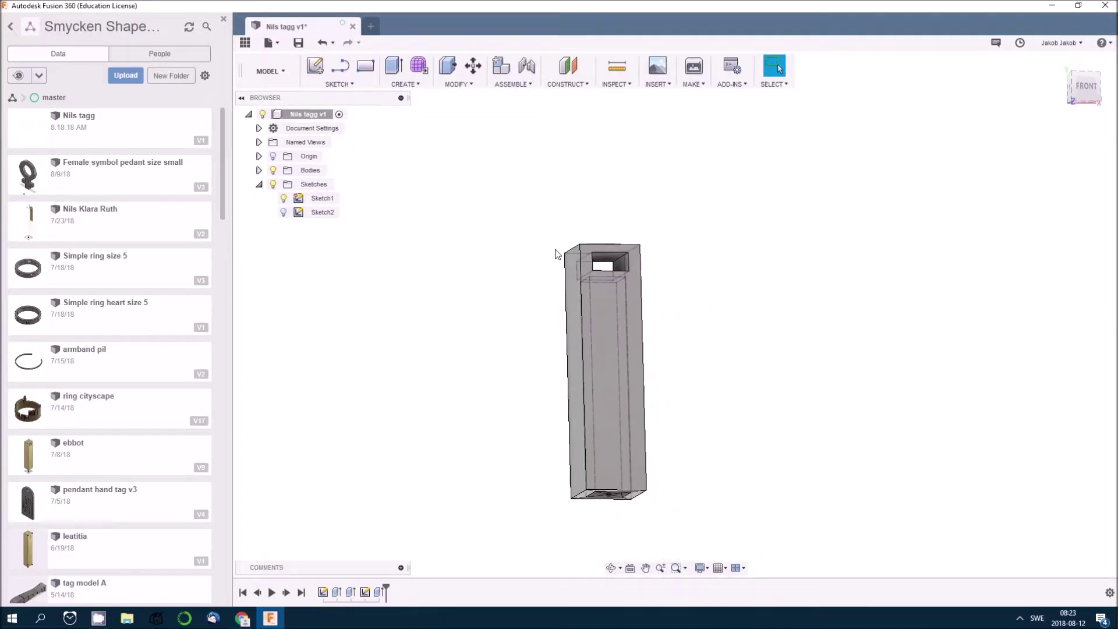
middle_click_drag(560, 249, 466, 258, "shift")
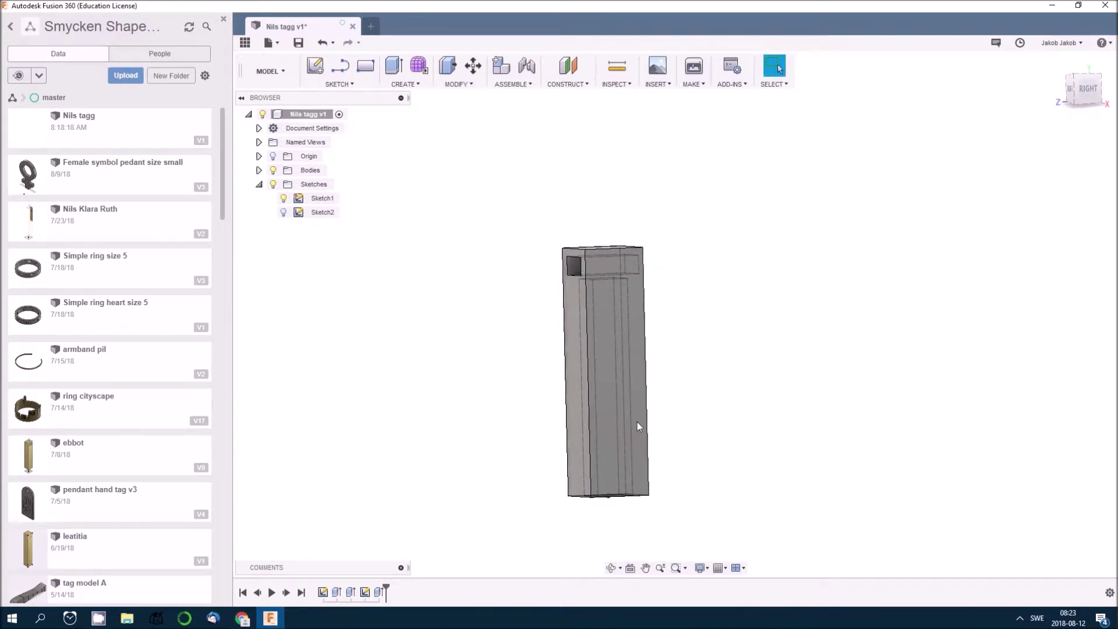
Start Sketch3 on the pendant's broad front face and bring up the sketch tools list.
middle_click_drag(637, 421, 702, 440, "shift")
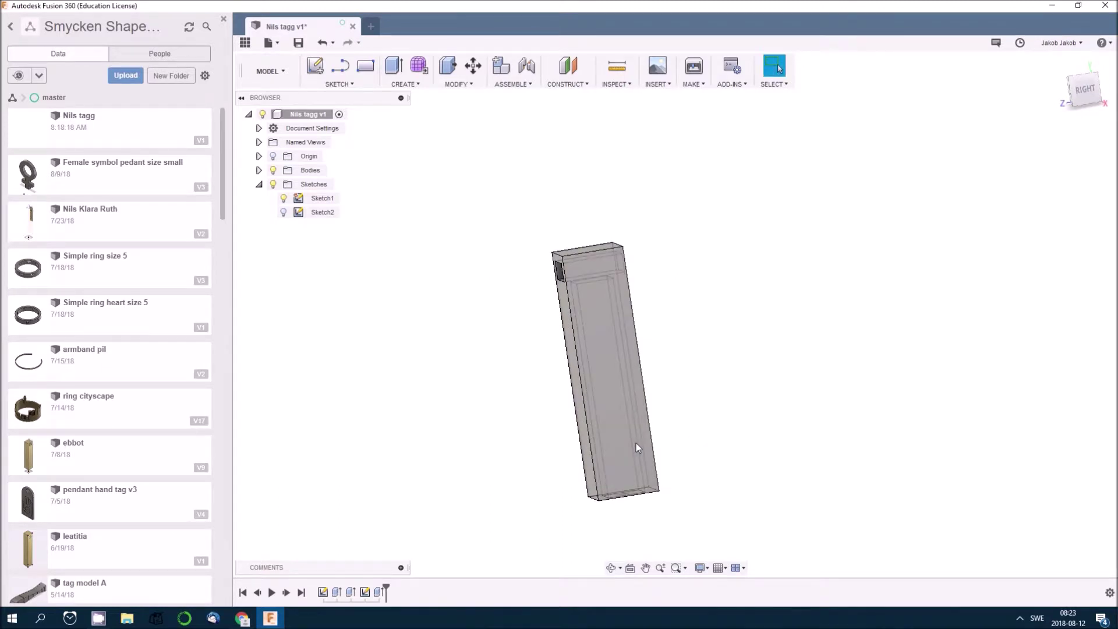
left_click(637, 459)
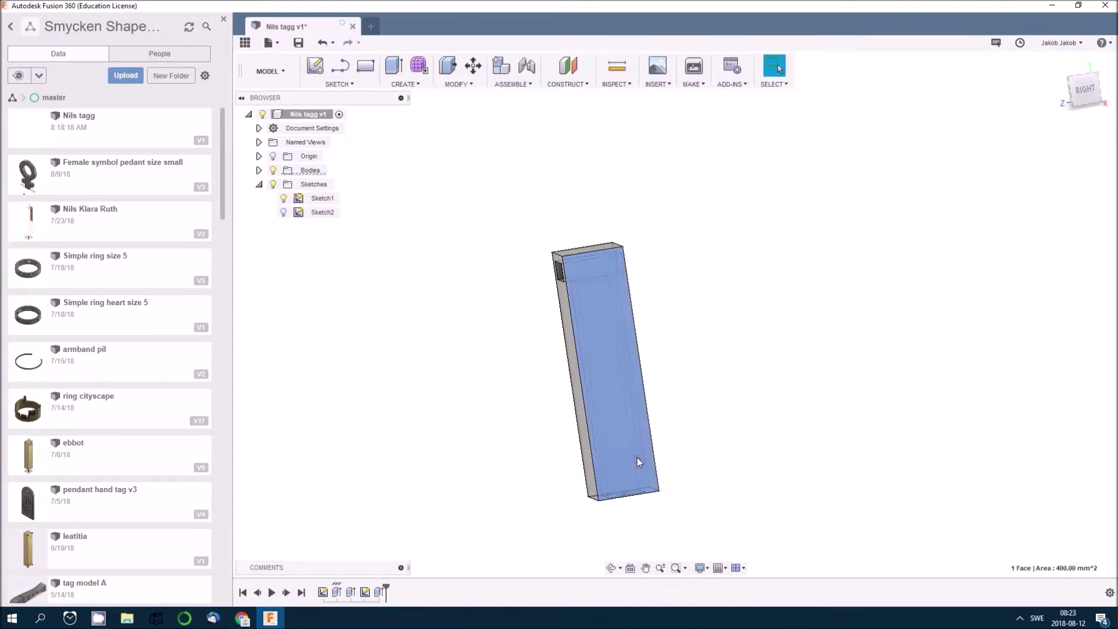
left_click(314, 69)
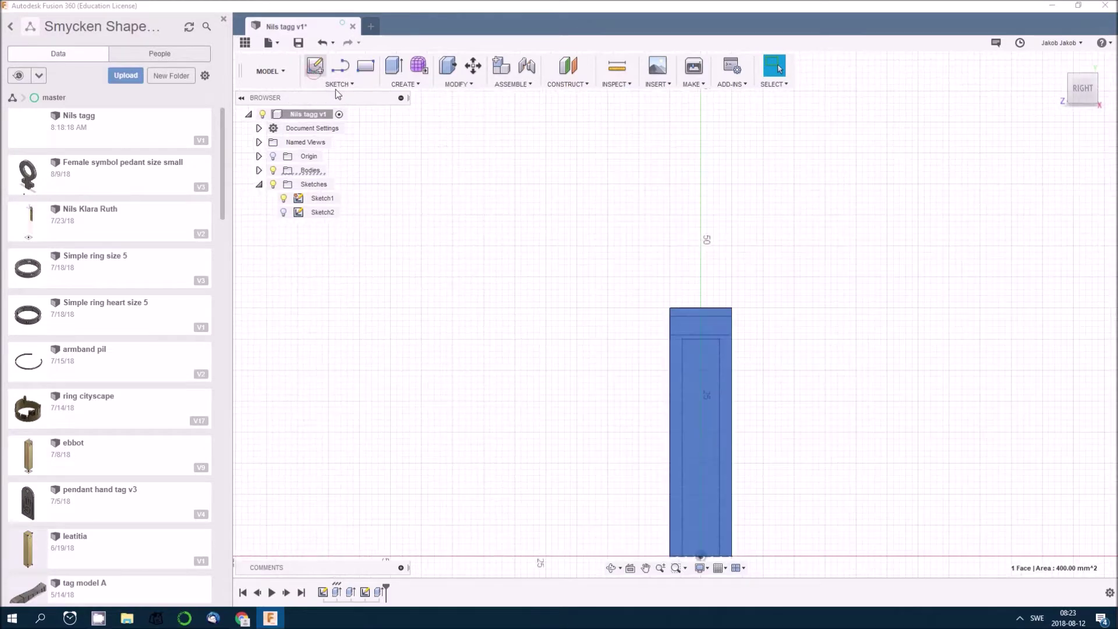
scroll(531, 229, "down", 3)
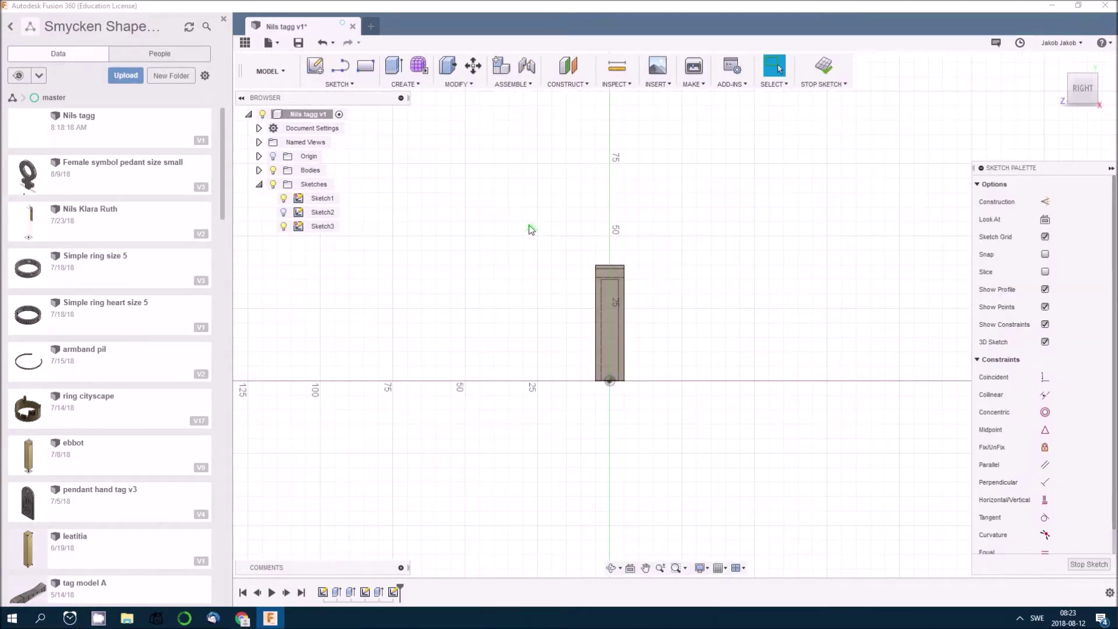
scroll(567, 281, "up", 5)
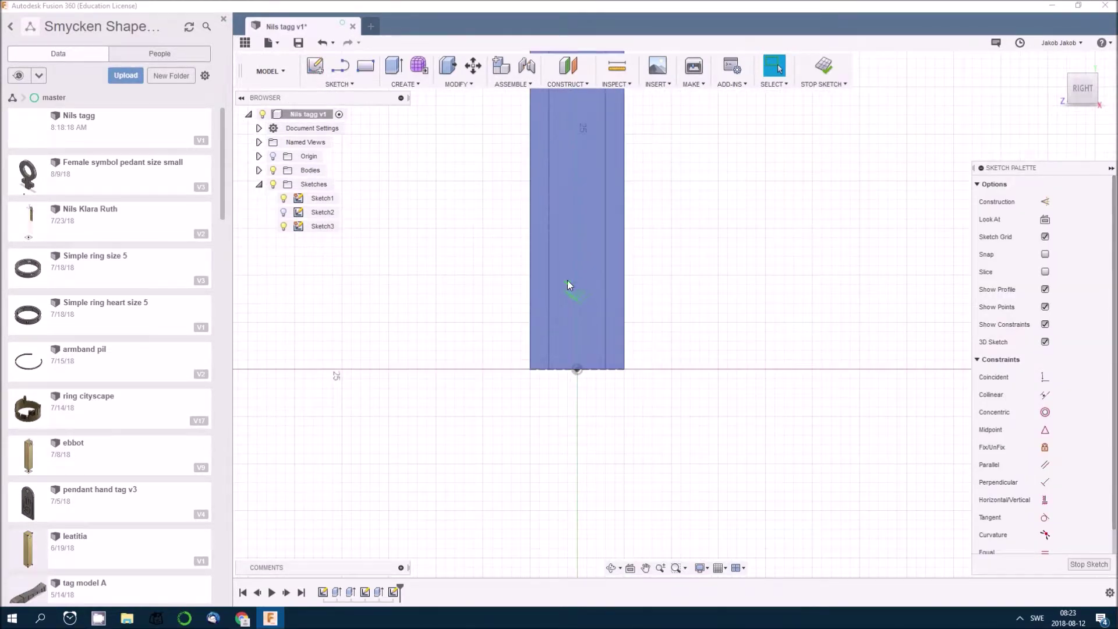
scroll(578, 265, "up", 2)
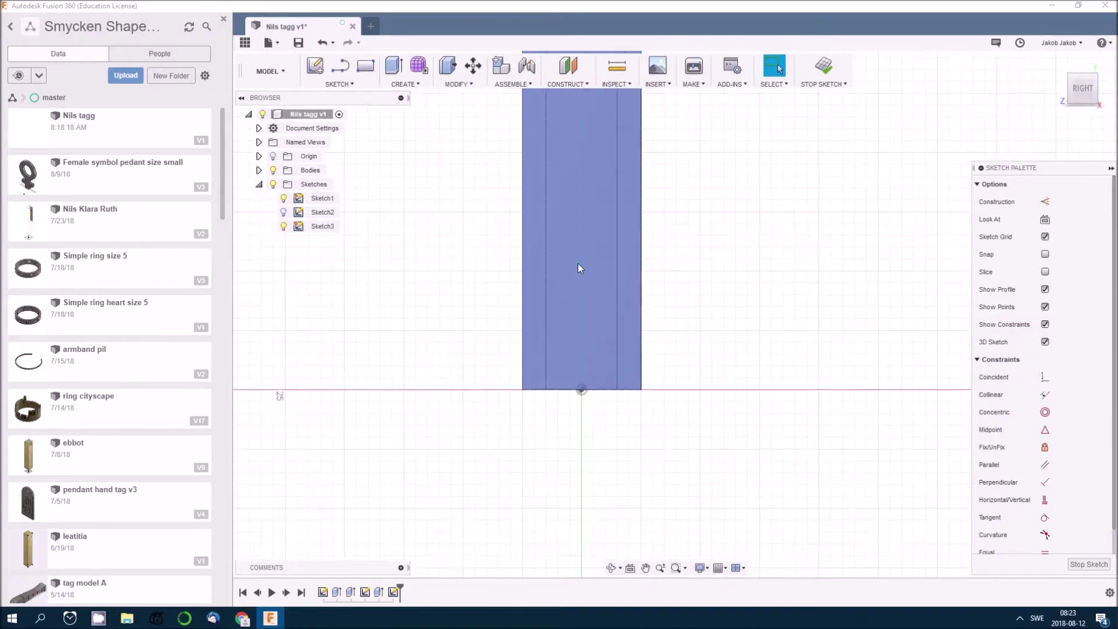
left_click(340, 84)
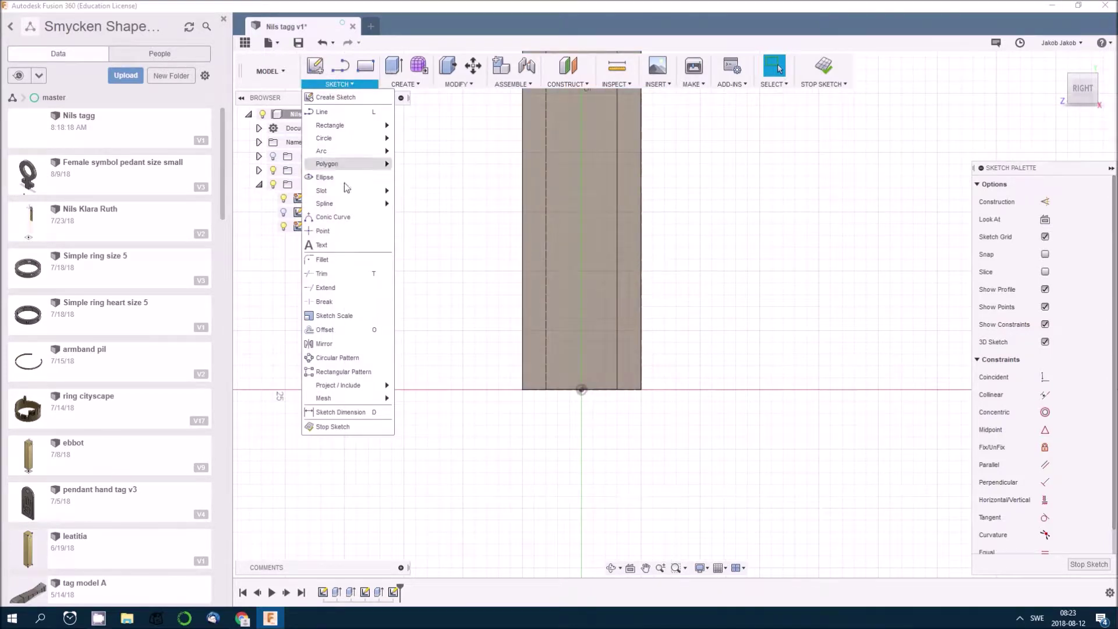
Add a bold Arial letter N, 4 mm tall, on the pendant's vertical centre line near the top.
left_click(341, 245)
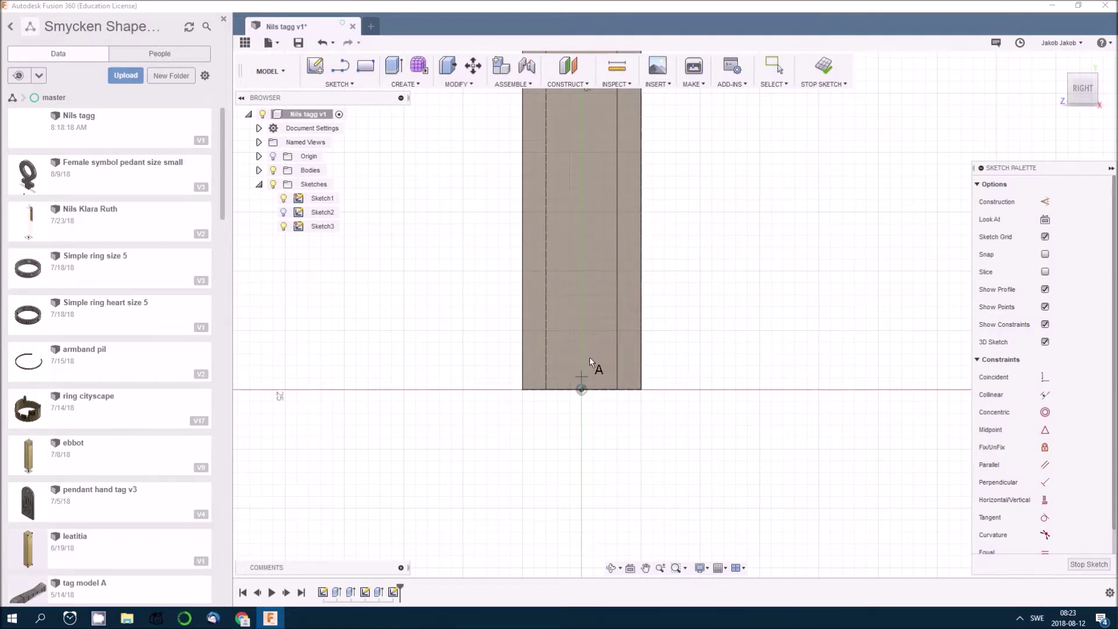
left_click(579, 225)
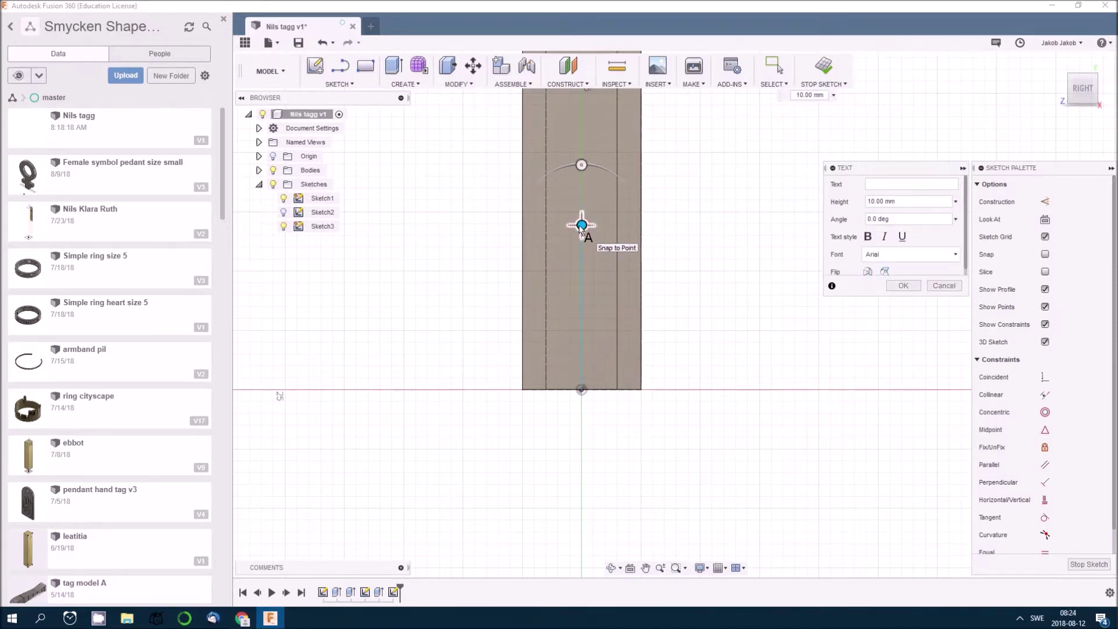
type("N")
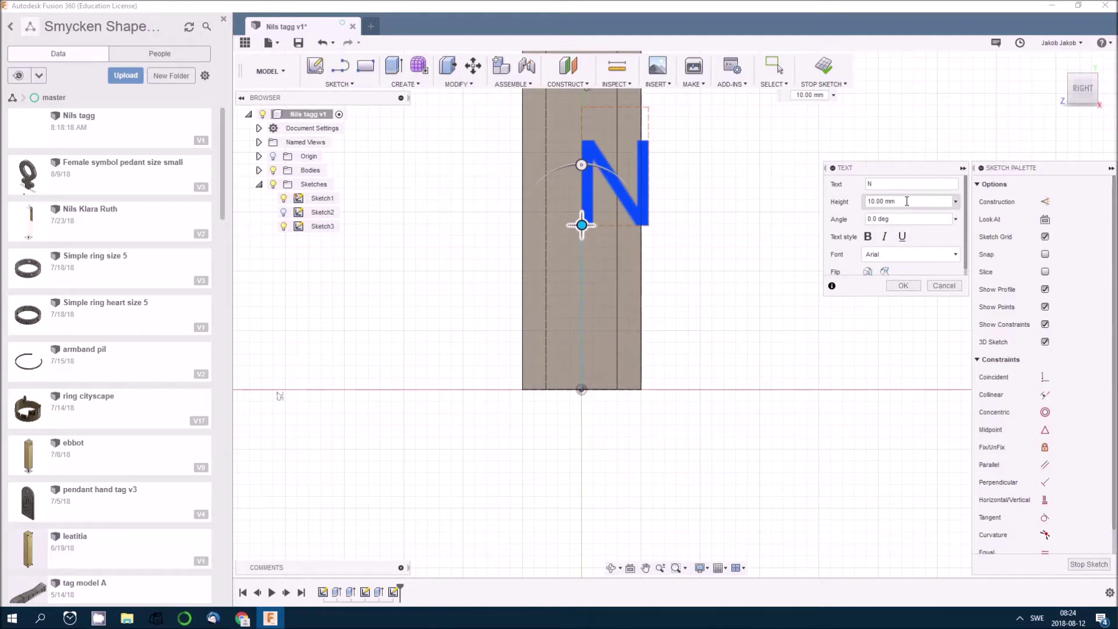
left_click_drag(907, 201, 855, 203)
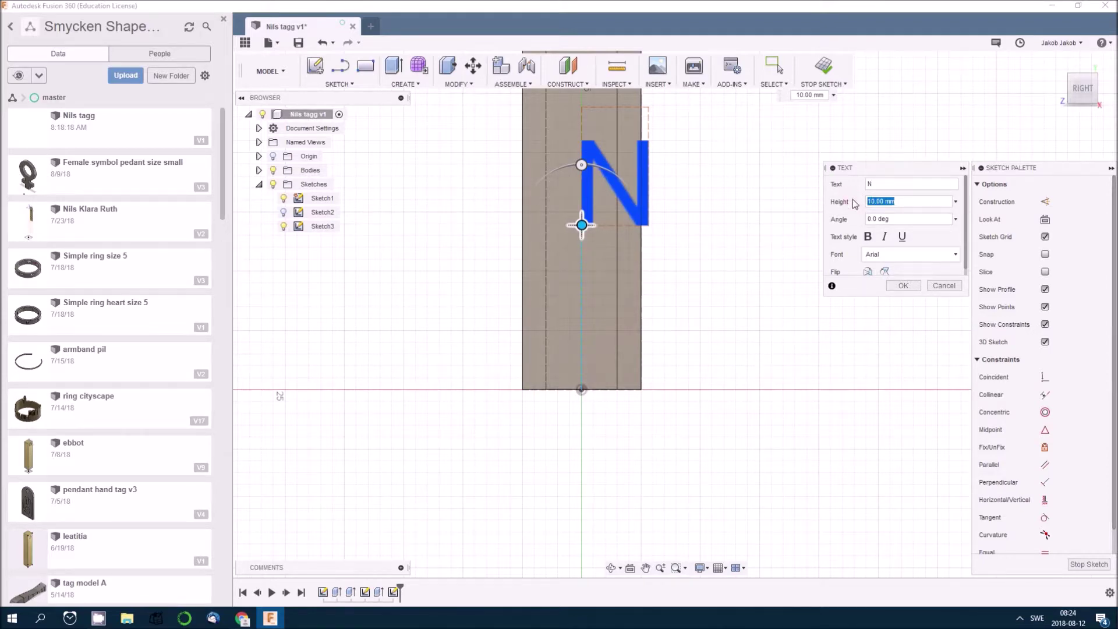
type("2")
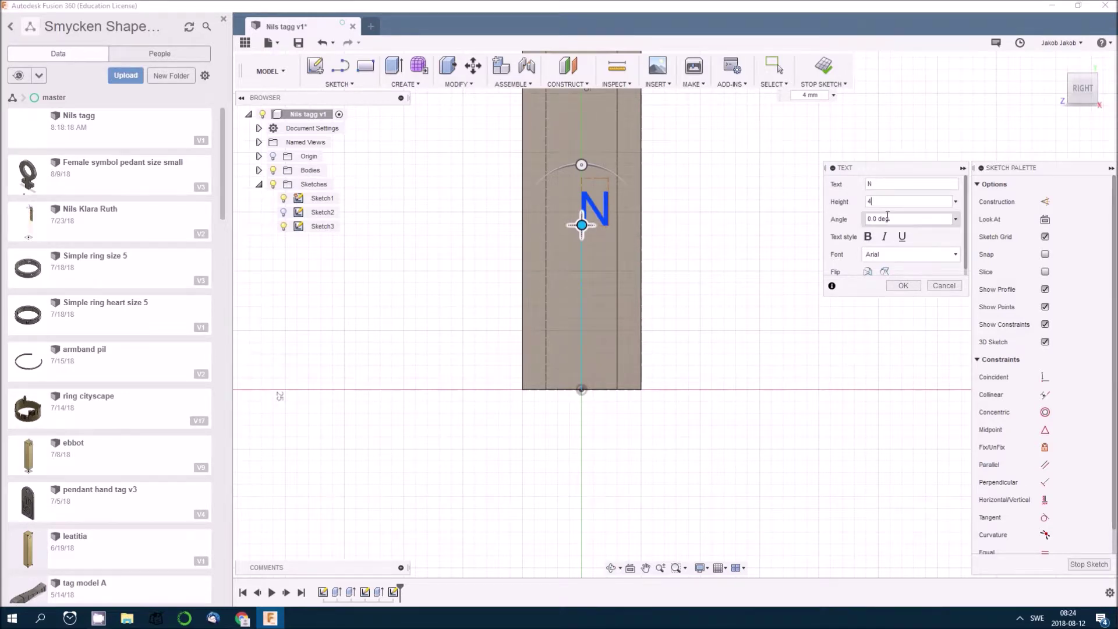
left_click(869, 237)
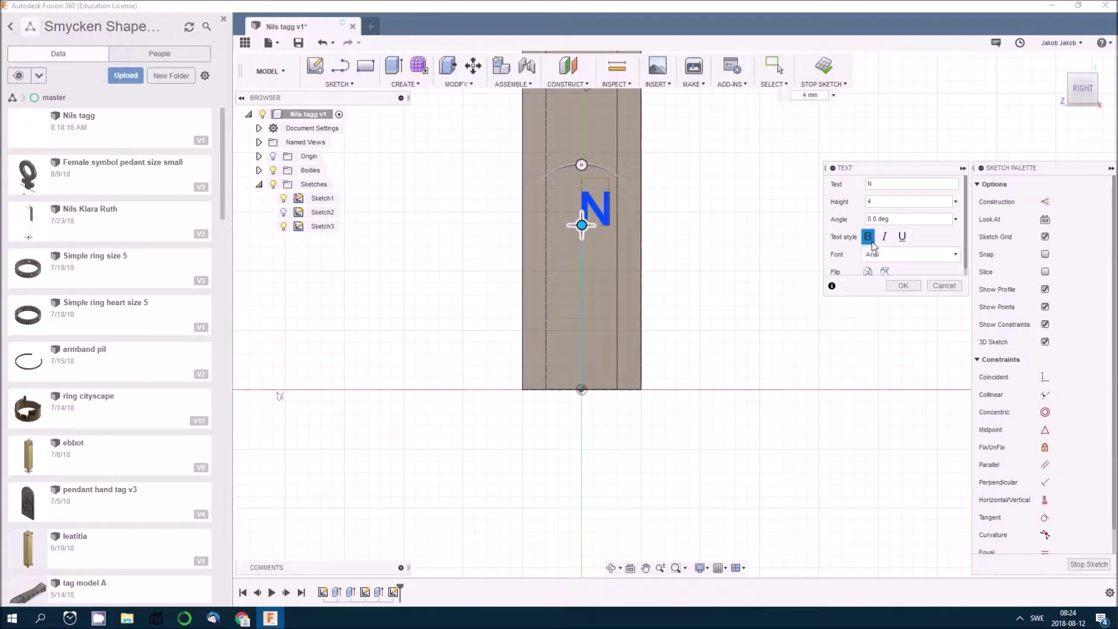
left_click(956, 254)
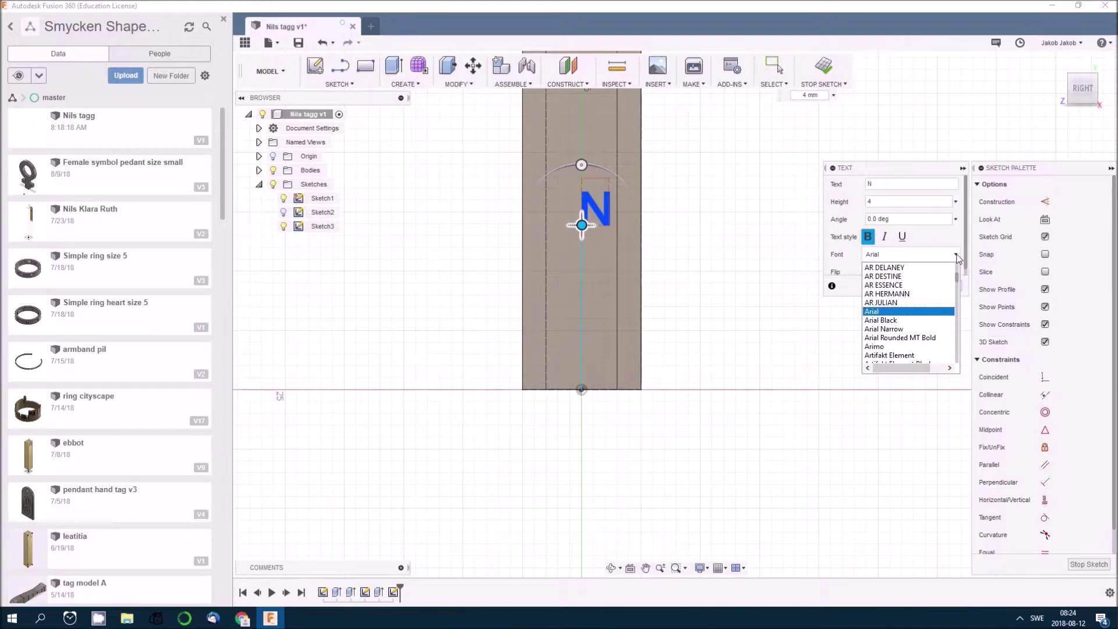
left_click(957, 256)
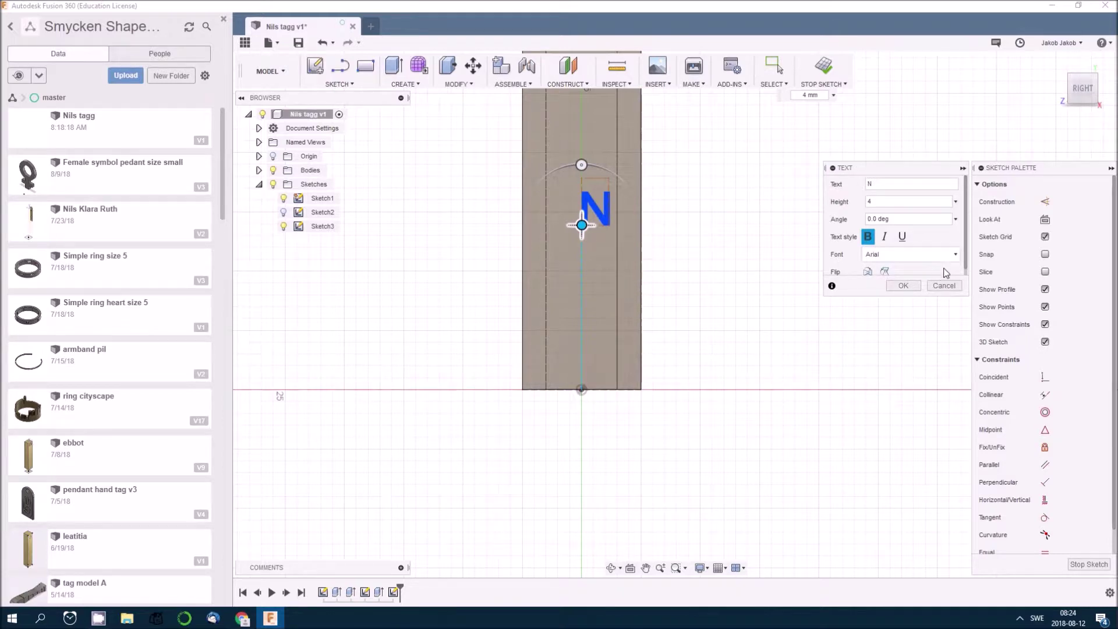
left_click(903, 286)
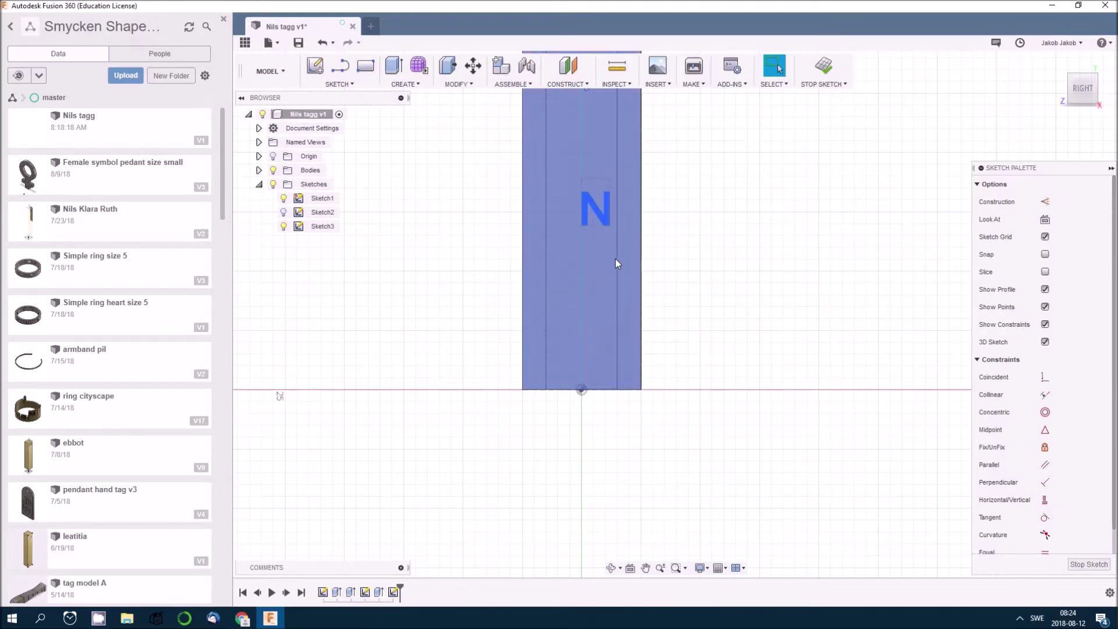
Add a 4 mm Arial letter I on the centre line just below the N.
left_click(339, 84)
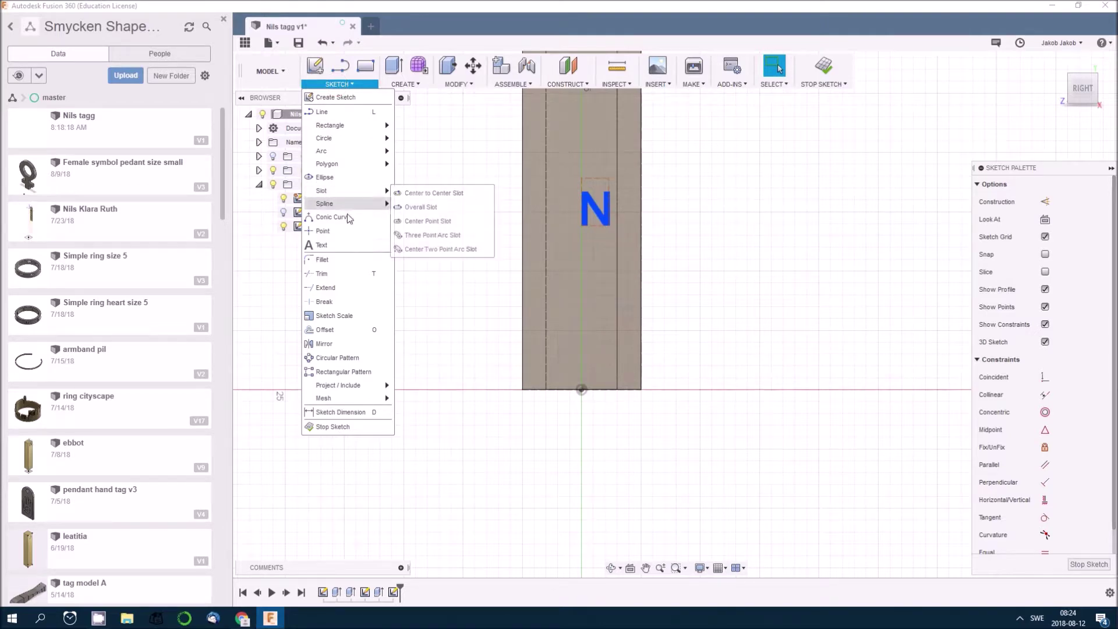
left_click(342, 245)
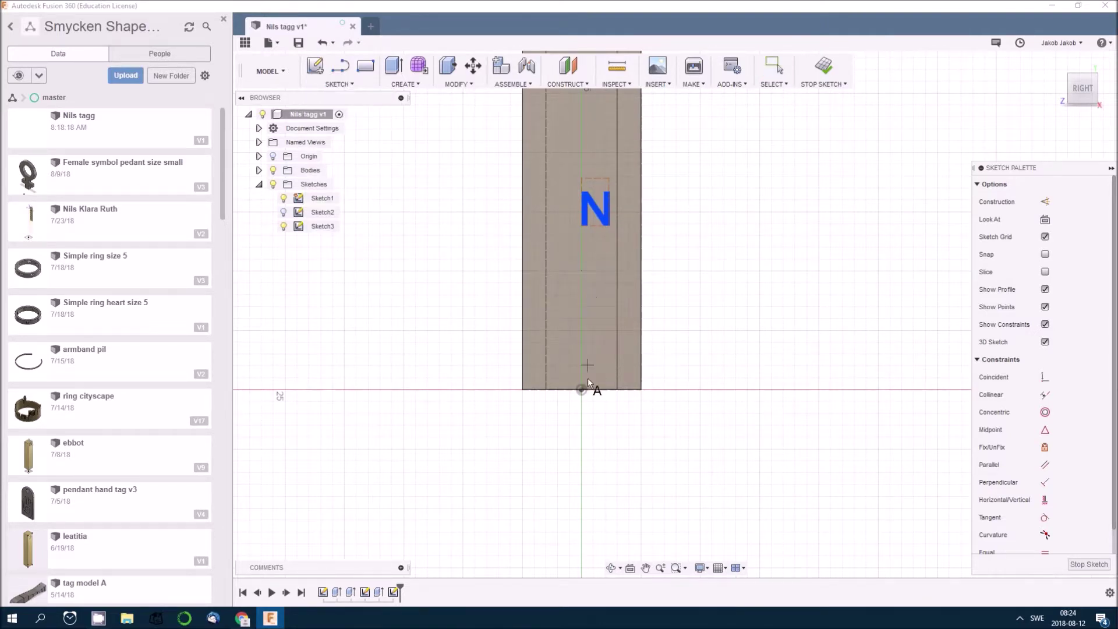
left_click(581, 277)
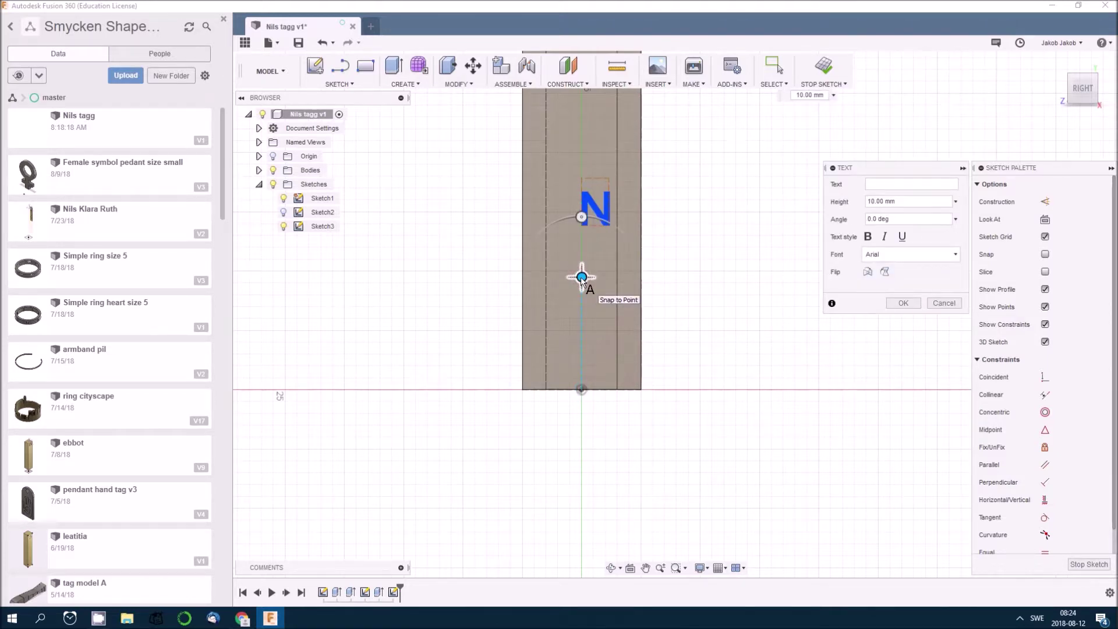
type("I")
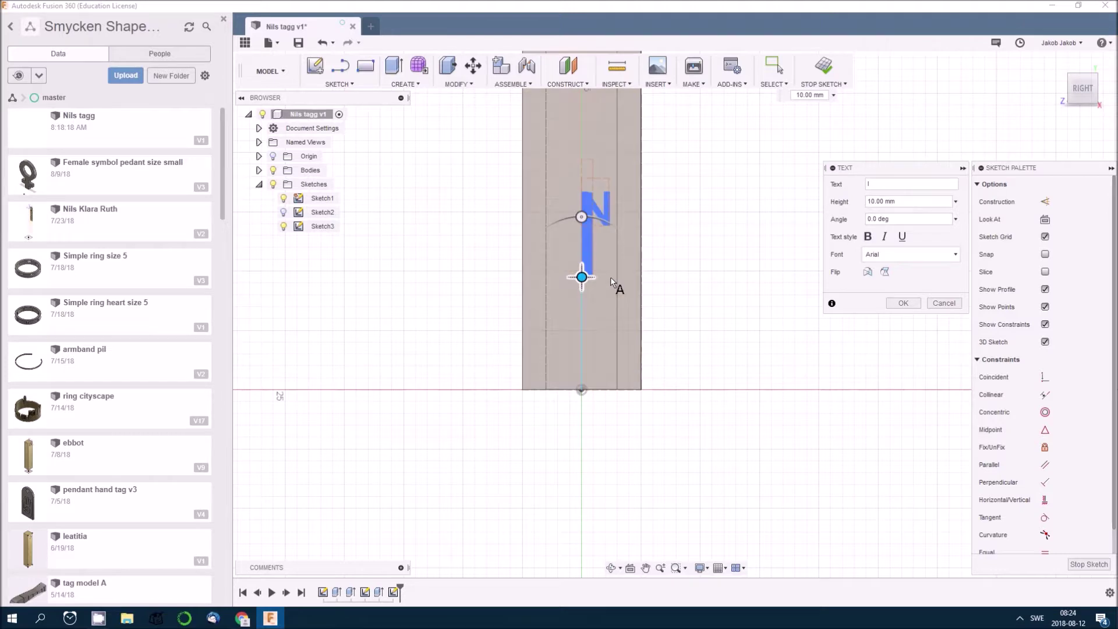
left_click_drag(905, 206, 856, 203)
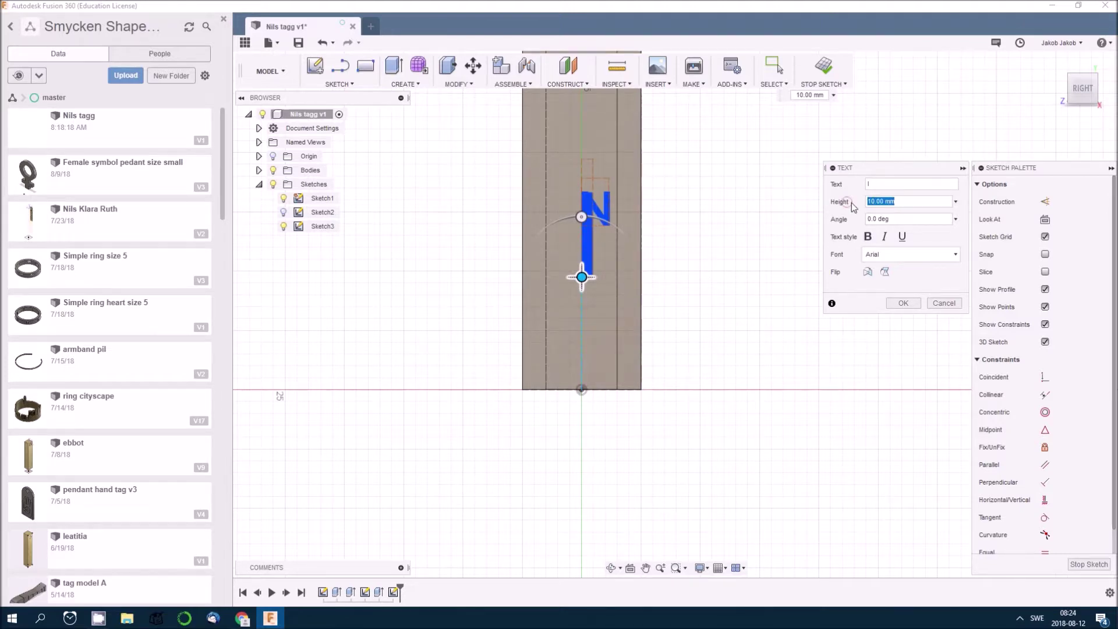
type("4")
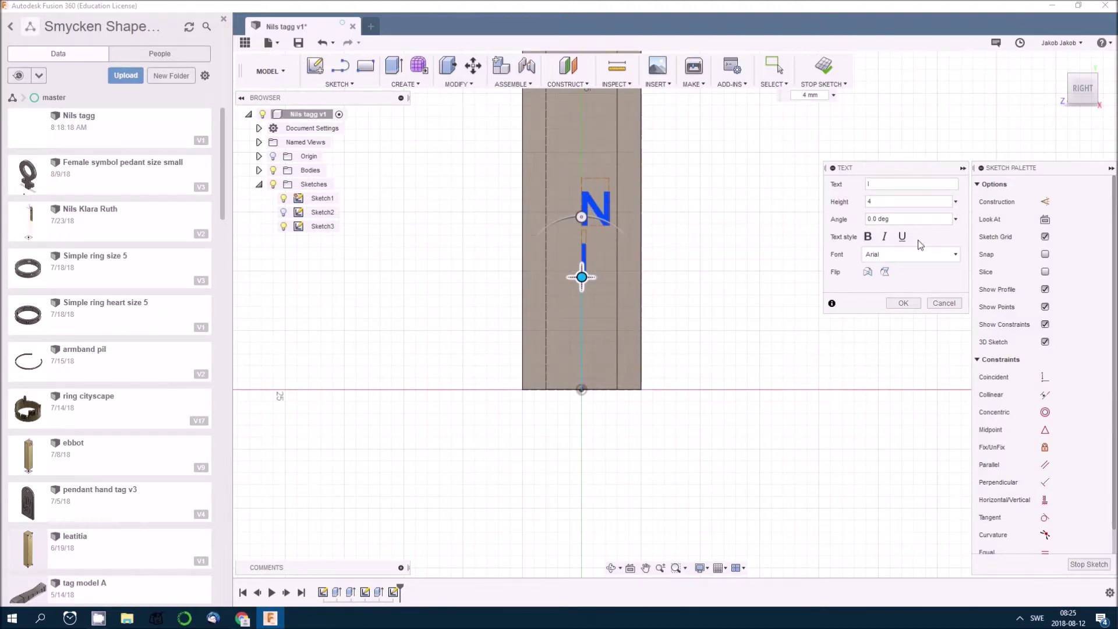
left_click(904, 303)
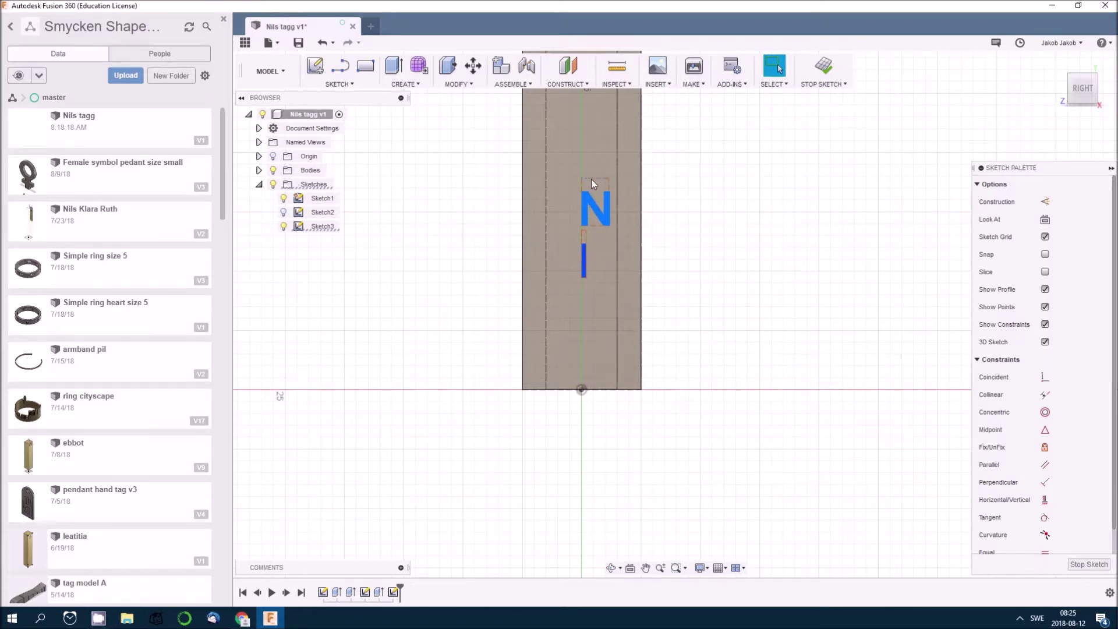
Nudge the N slightly up and set its text height back to 4 mm.
left_click(591, 179)
key("Escape")
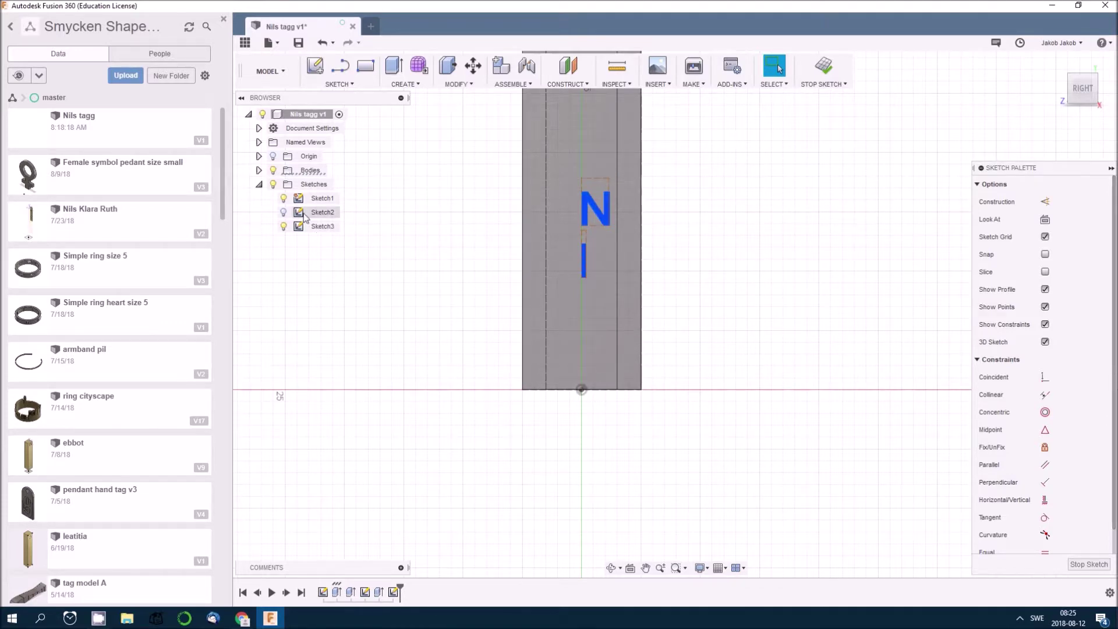
left_click(737, 249)
left_click_drag(589, 180, 589, 173)
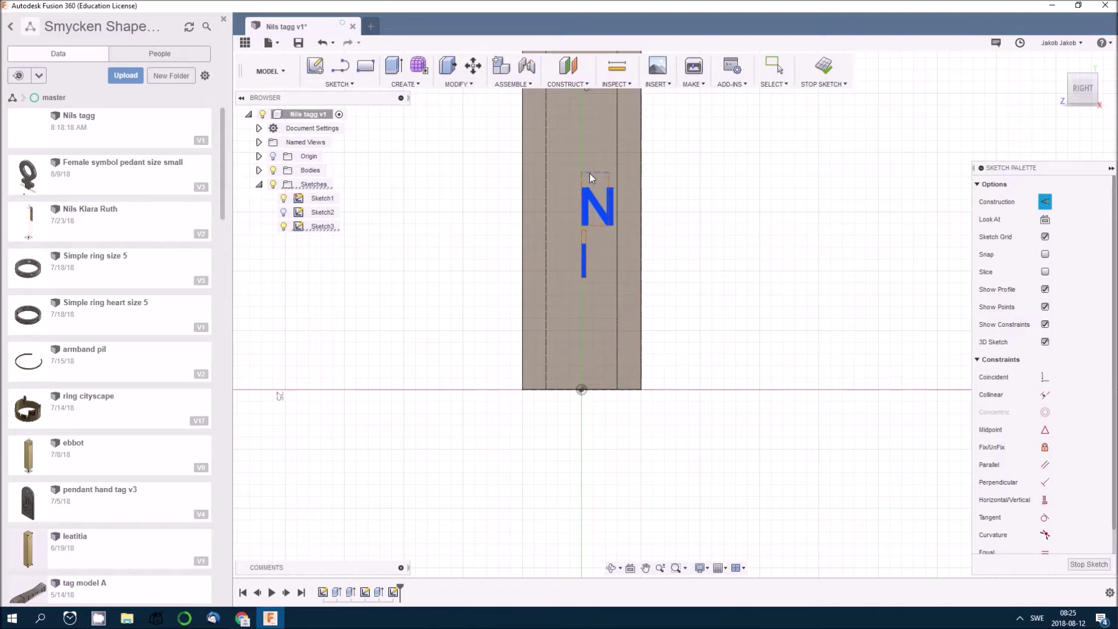
left_click_drag(597, 207, 595, 199)
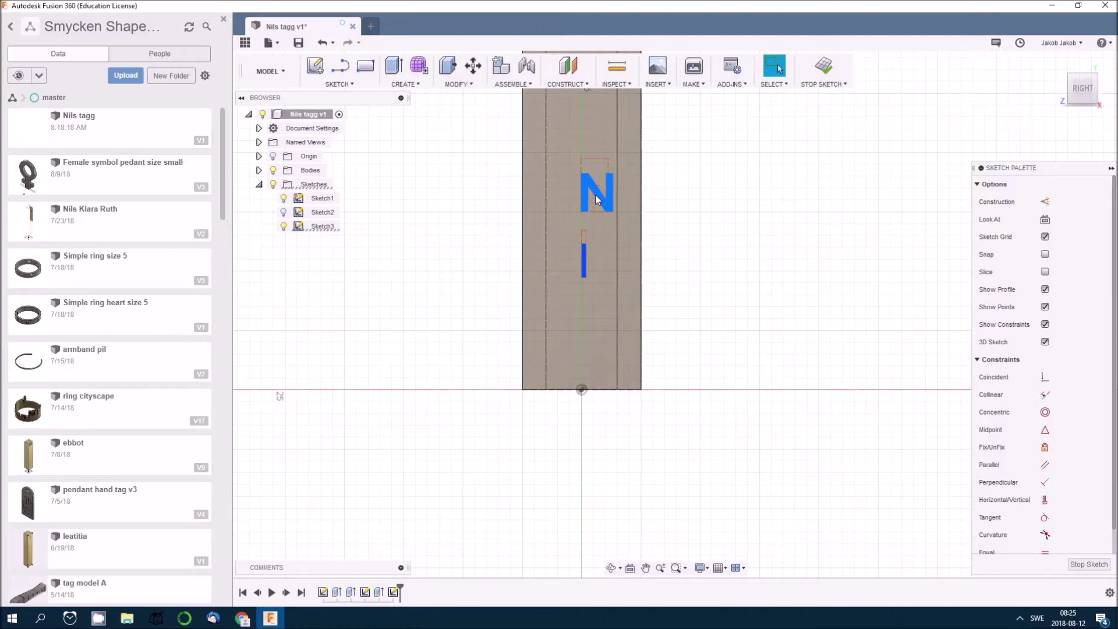
double_click(595, 200)
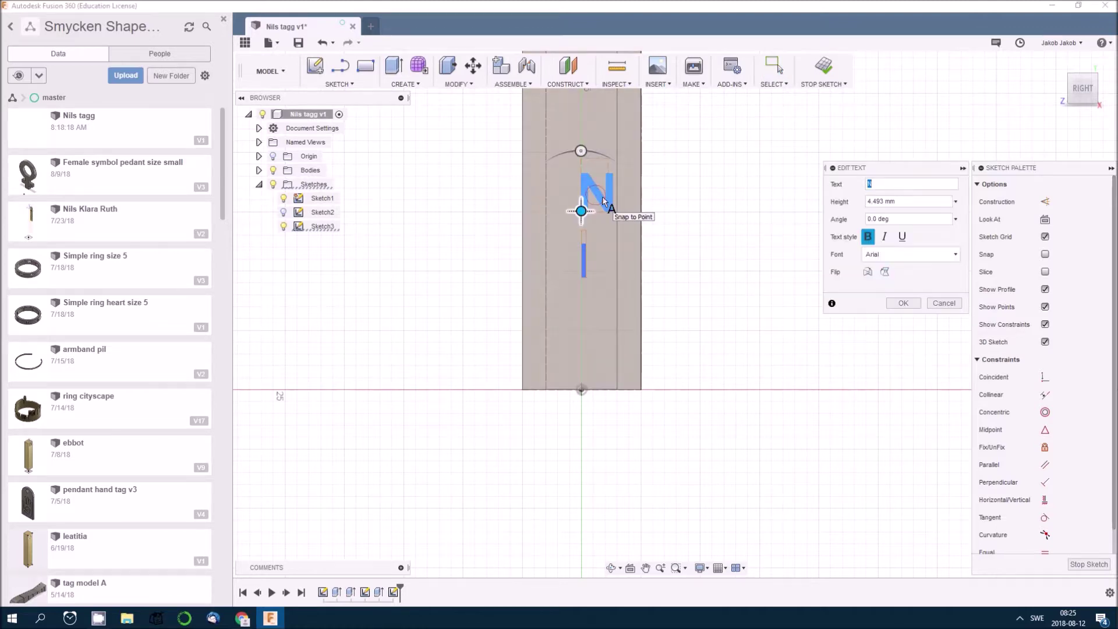
left_click(885, 202)
key("BackSpace")
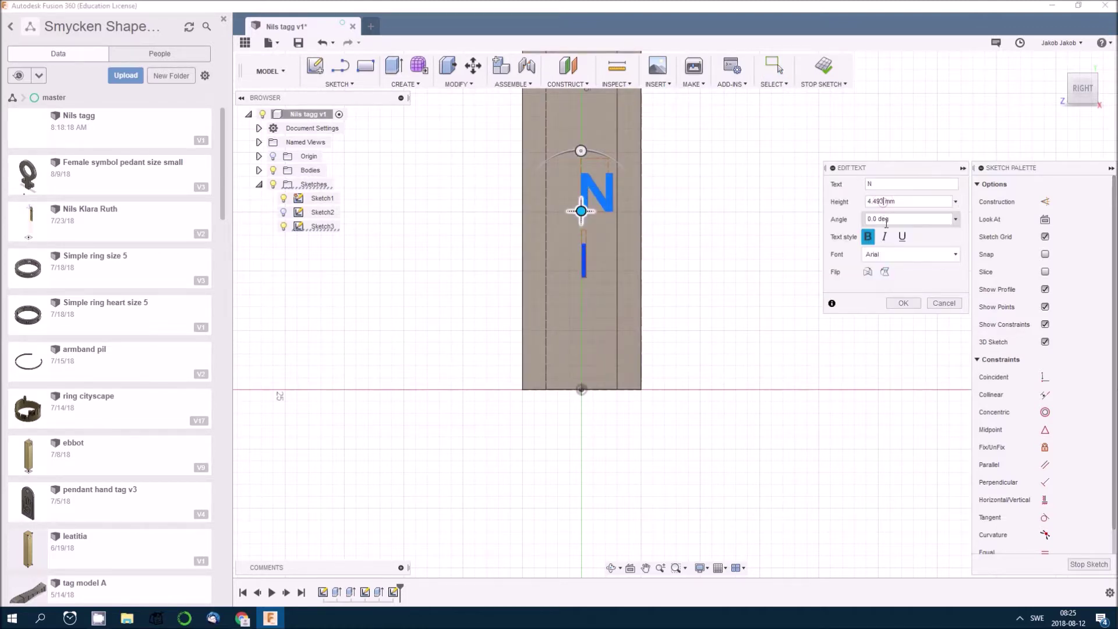
key("BackSpace")
key("BackSpace")
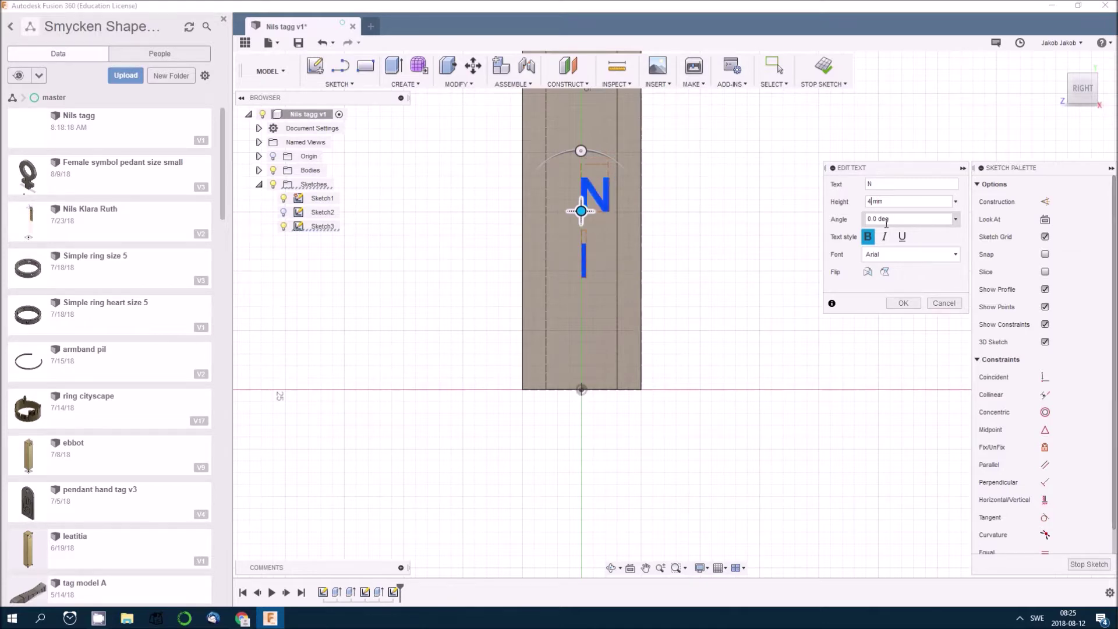
left_click(904, 303)
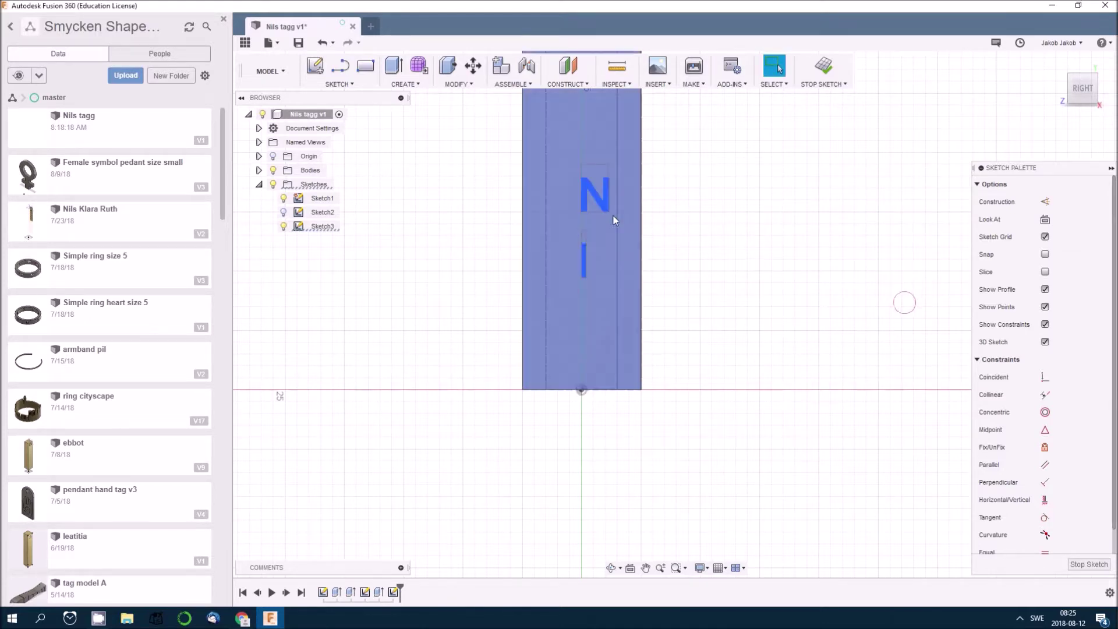
Correct the I's text height to 4 mm in Edit Text.
left_click(586, 257)
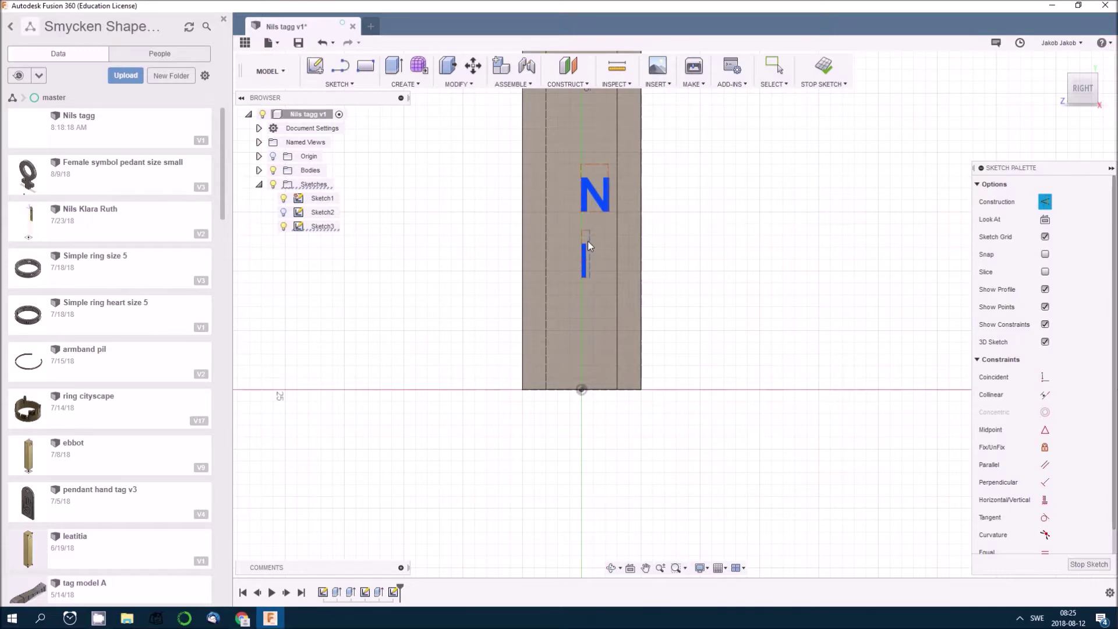
key("Escape")
left_click(582, 230)
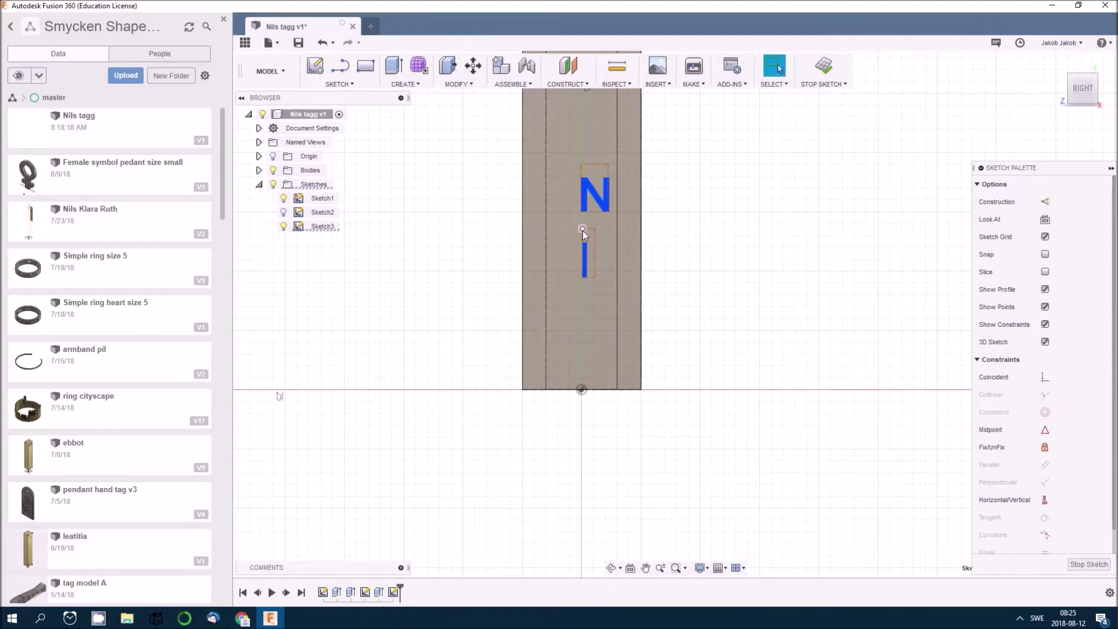
double_click(583, 251)
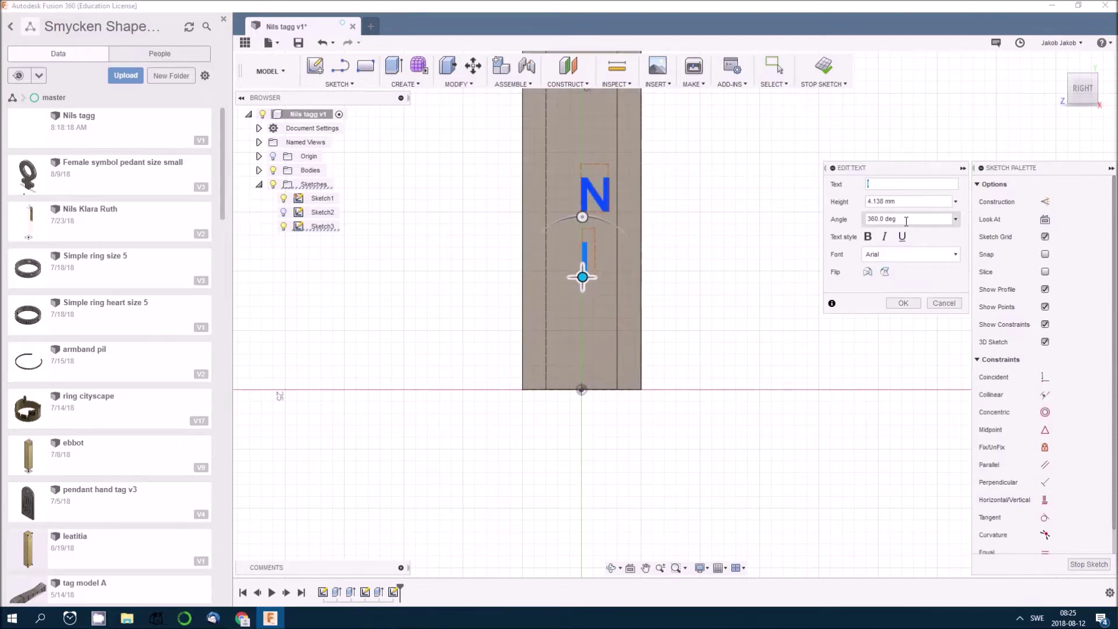
left_click(883, 201)
key("BackSpace")
left_click(903, 302)
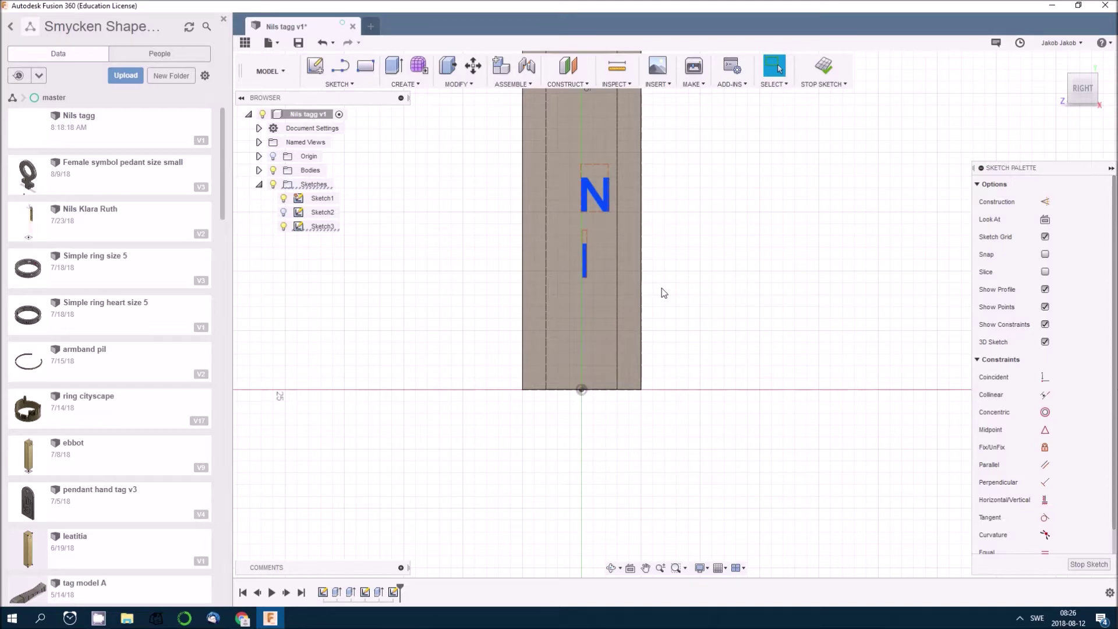
scroll(606, 261, "up", 5)
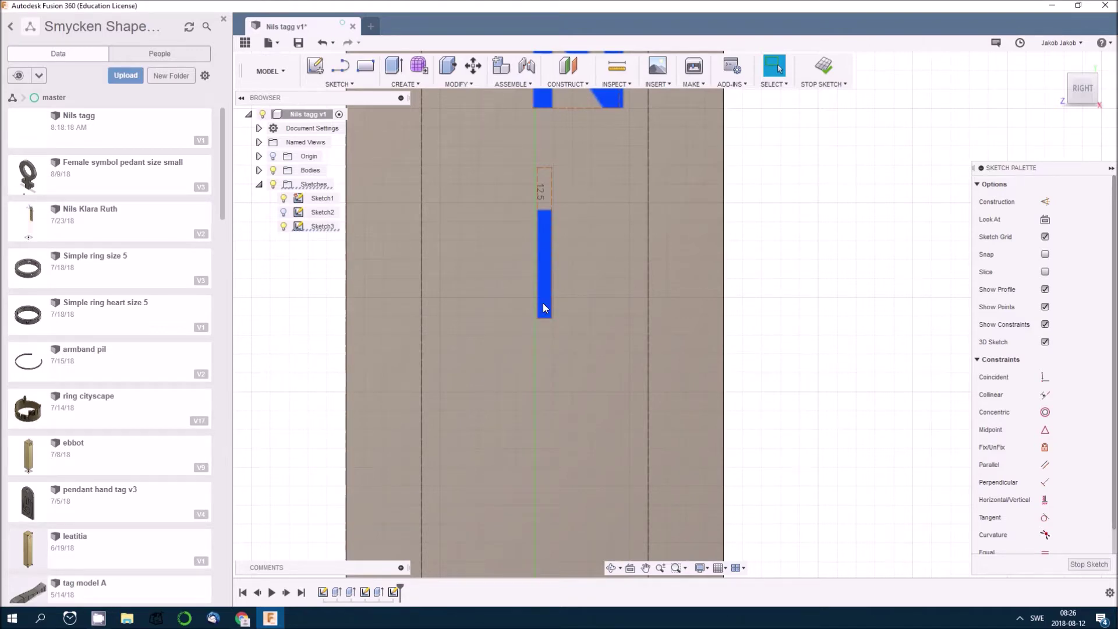
scroll(618, 351, "down", 3)
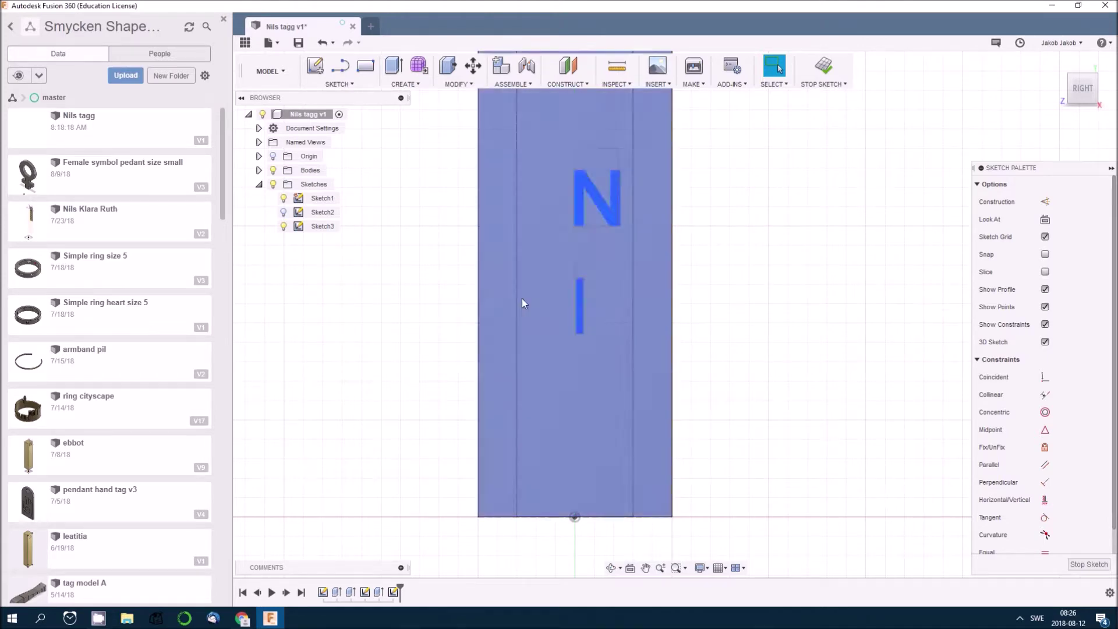
Hide Body1 and turn the line along the N's bottom into construction geometry.
left_click(259, 170)
left_click(284, 184)
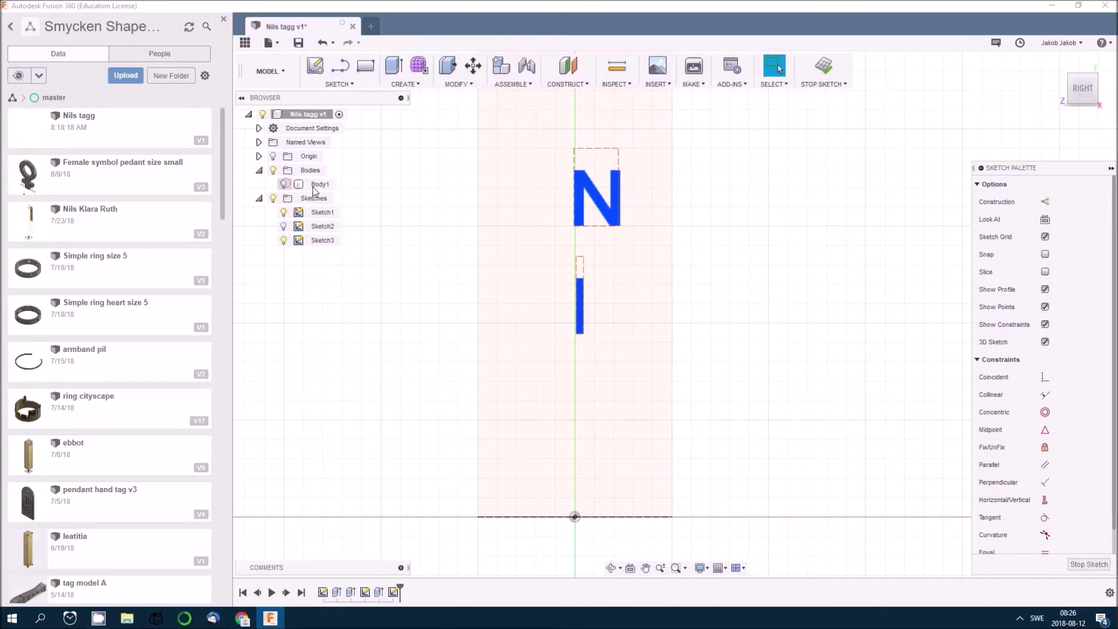
left_click(672, 205)
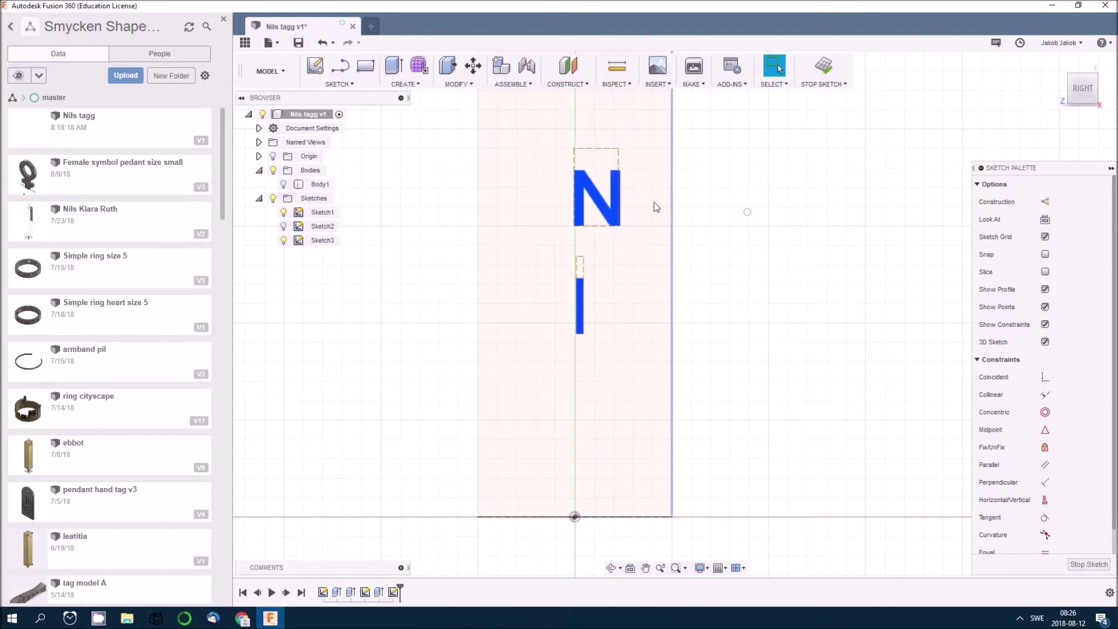
key("Escape")
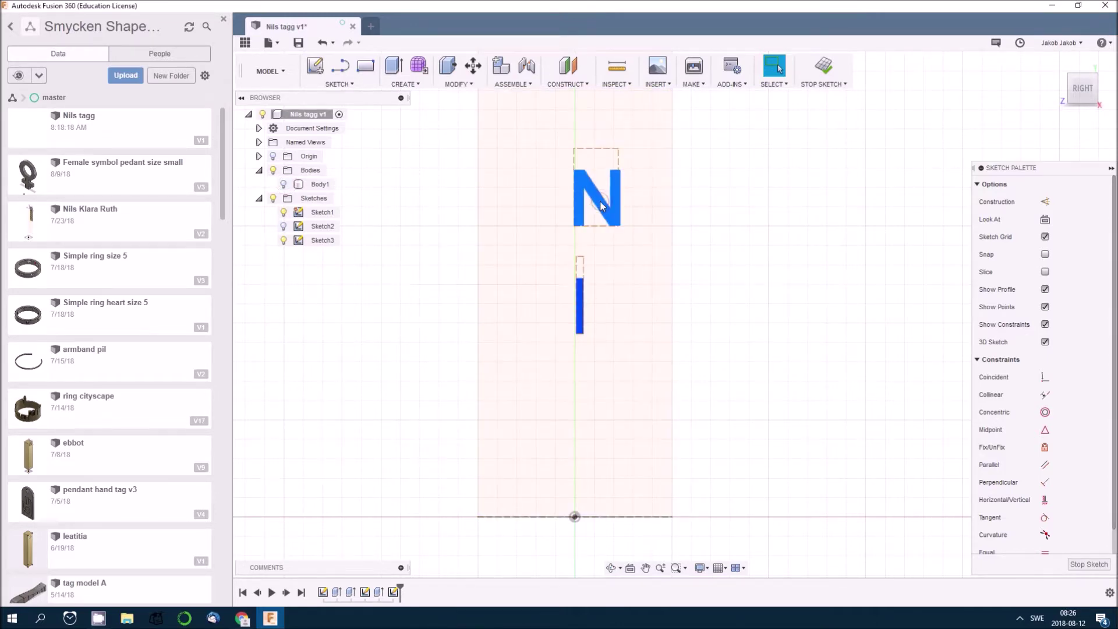
left_click(594, 228)
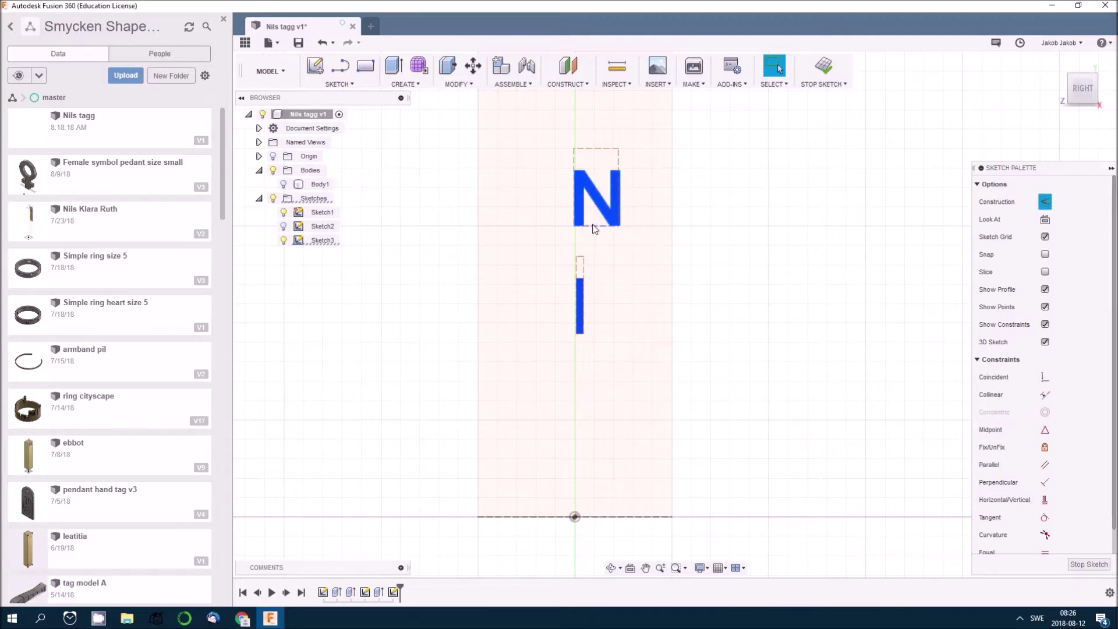
key("x")
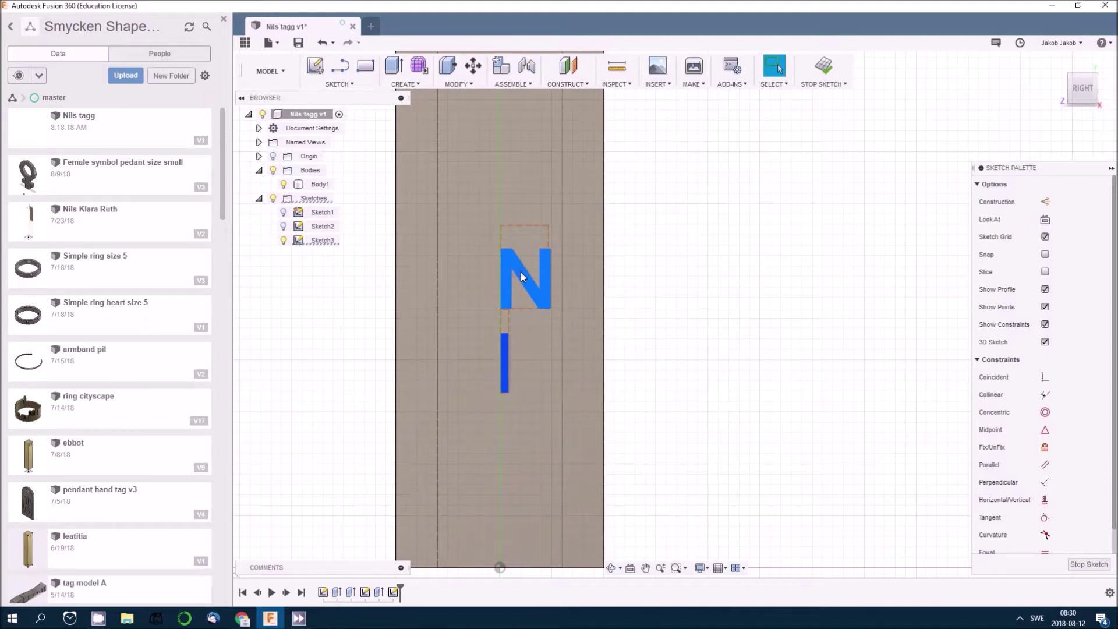
Drag the N higher up the tag and the I up just beneath it.
mouse_move(514, 267)
left_mouse_down()
mouse_move(527, 268)
mouse_move(513, 262)
left_mouse_up()
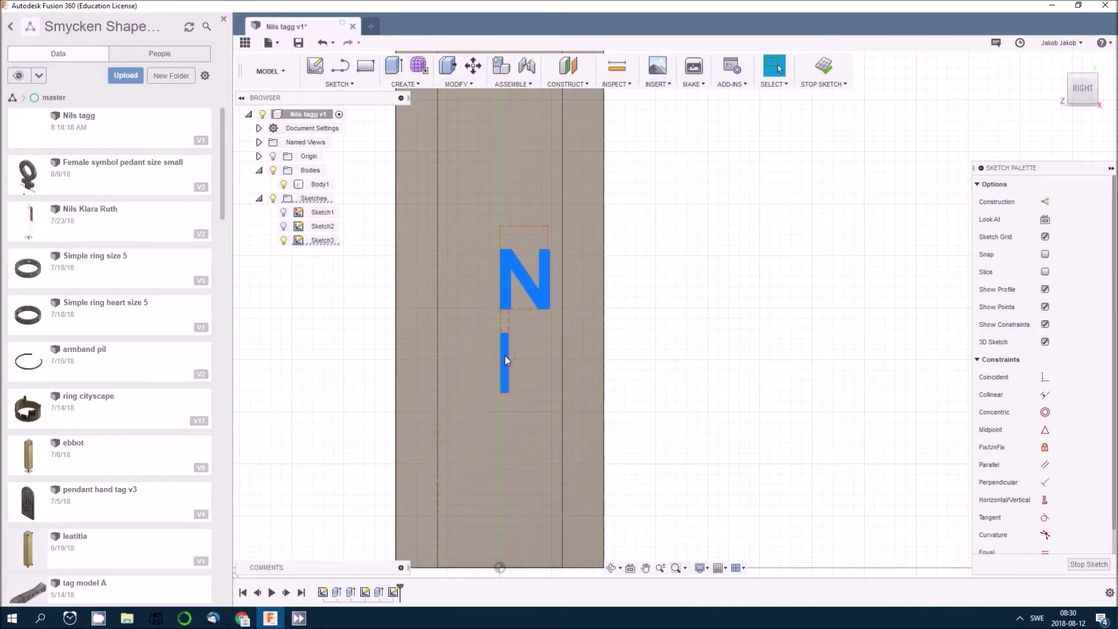
left_click_drag(505, 355, 509, 355)
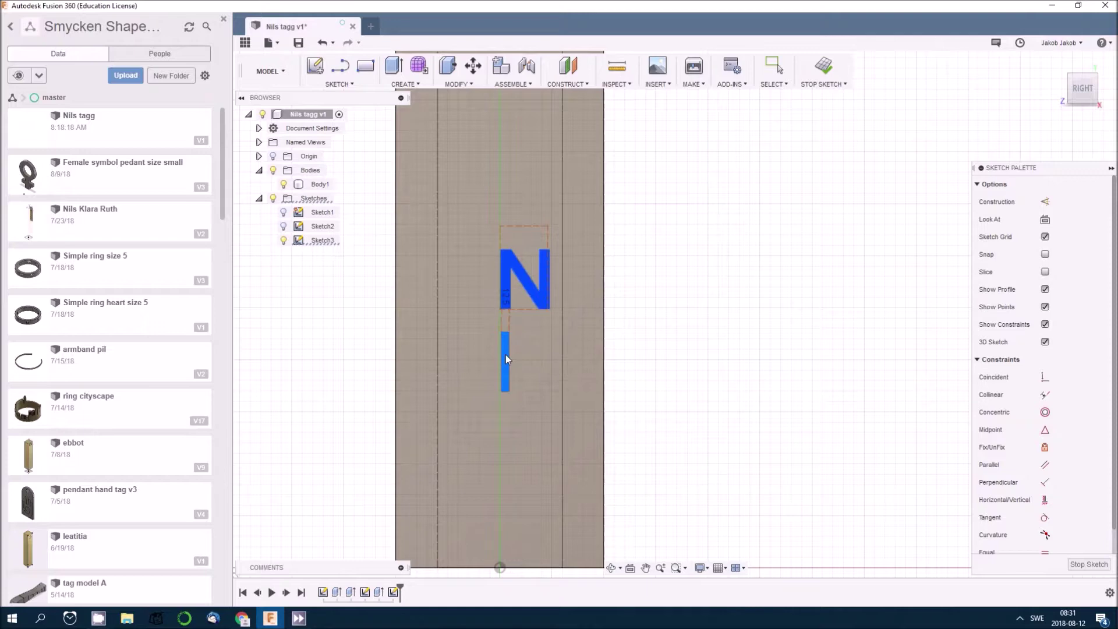
left_click_drag(506, 354, 506, 355)
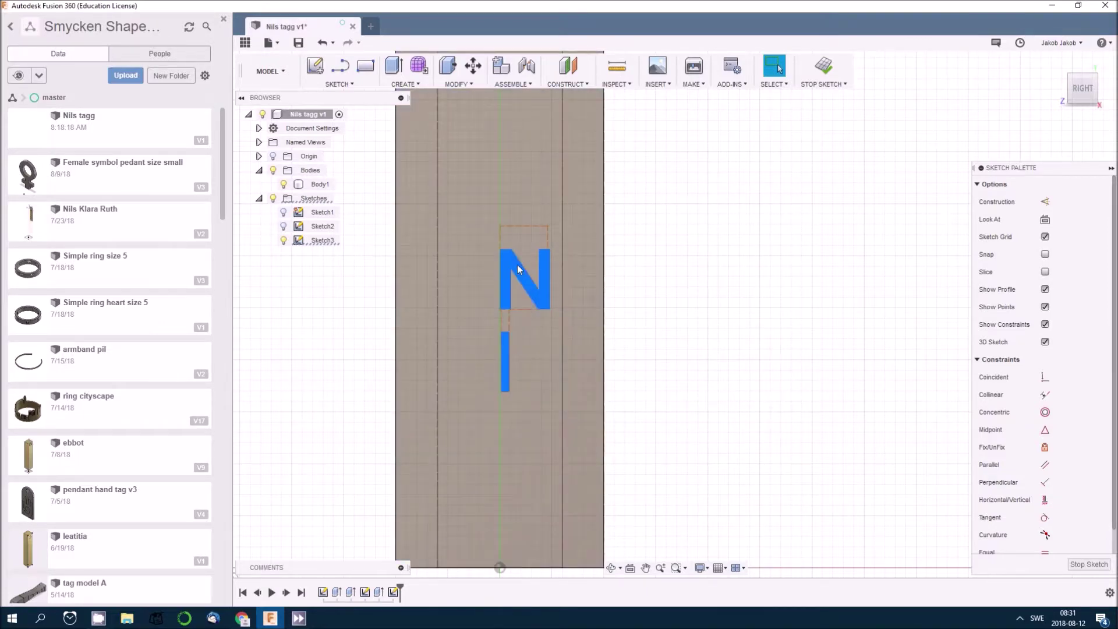
left_click_drag(512, 269, 512, 230)
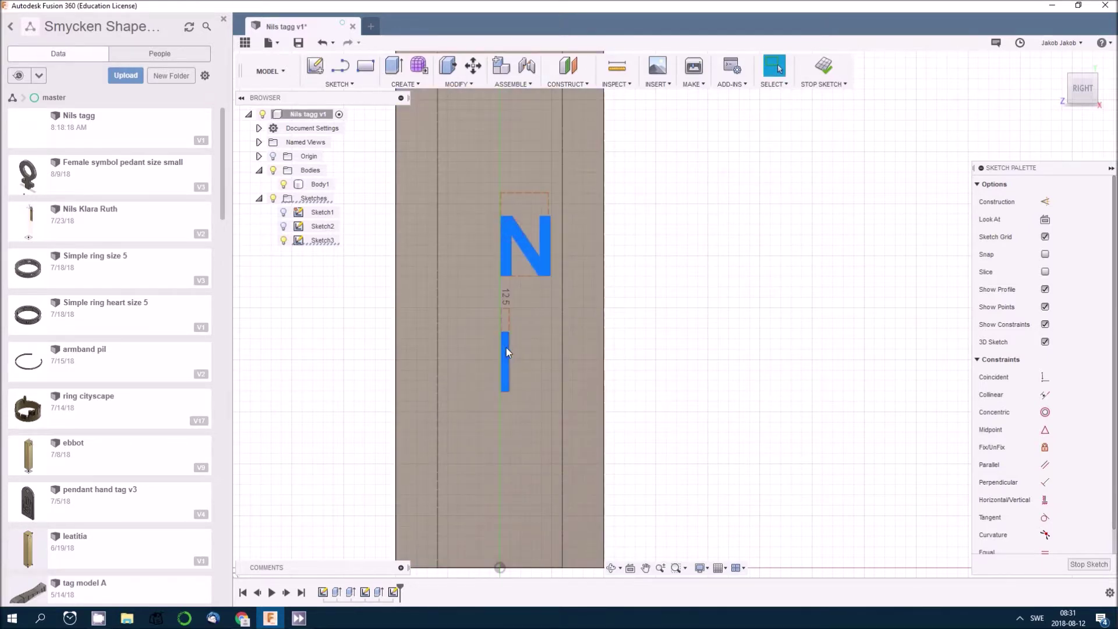
left_click_drag(505, 346, 506, 315)
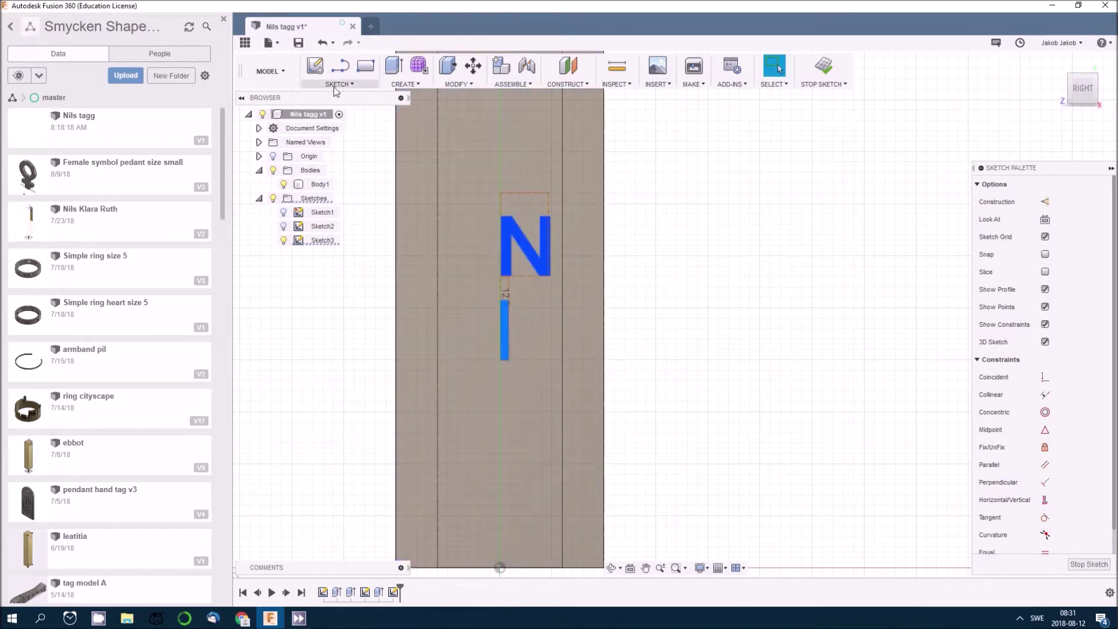
left_click(337, 85)
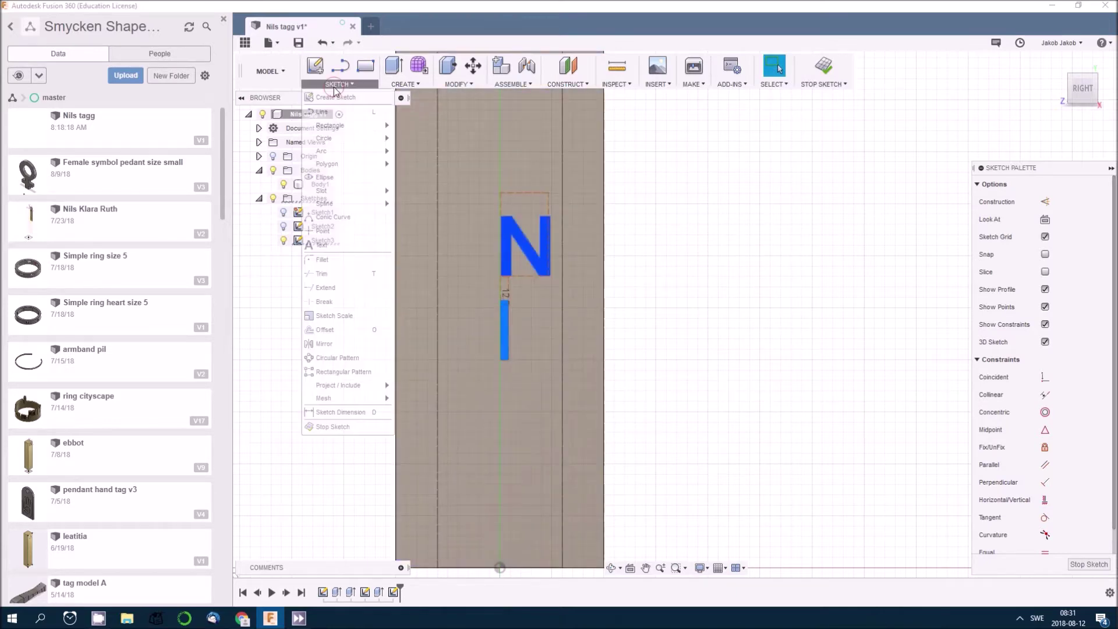
Add a 4 mm letter L and drag it onto the tag beneath the I.
left_click(335, 244)
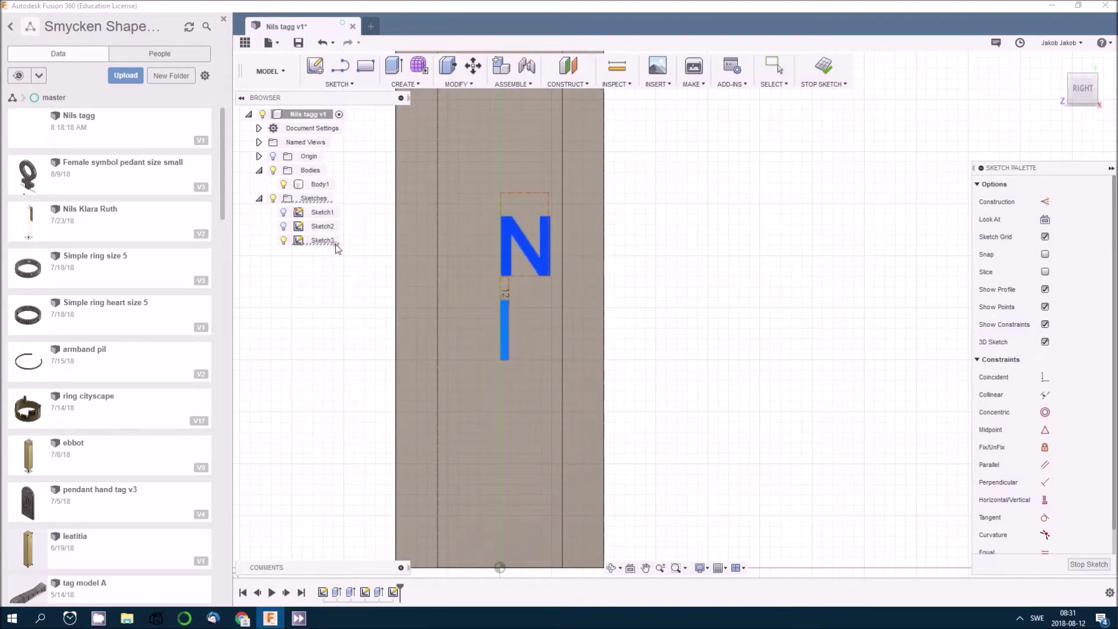
left_click(673, 390)
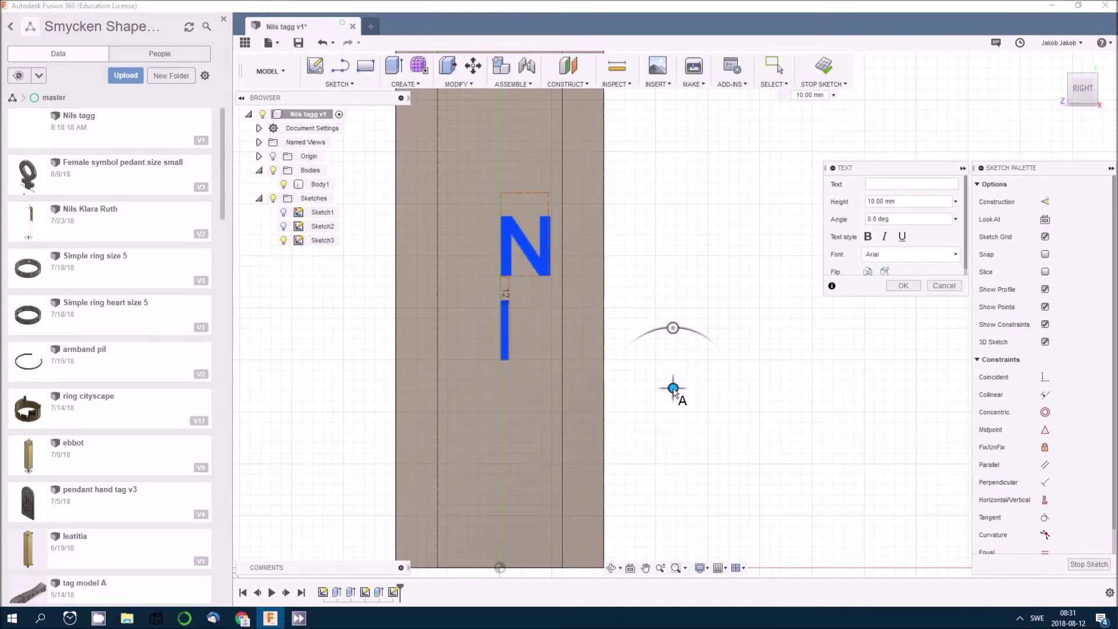
type("L")
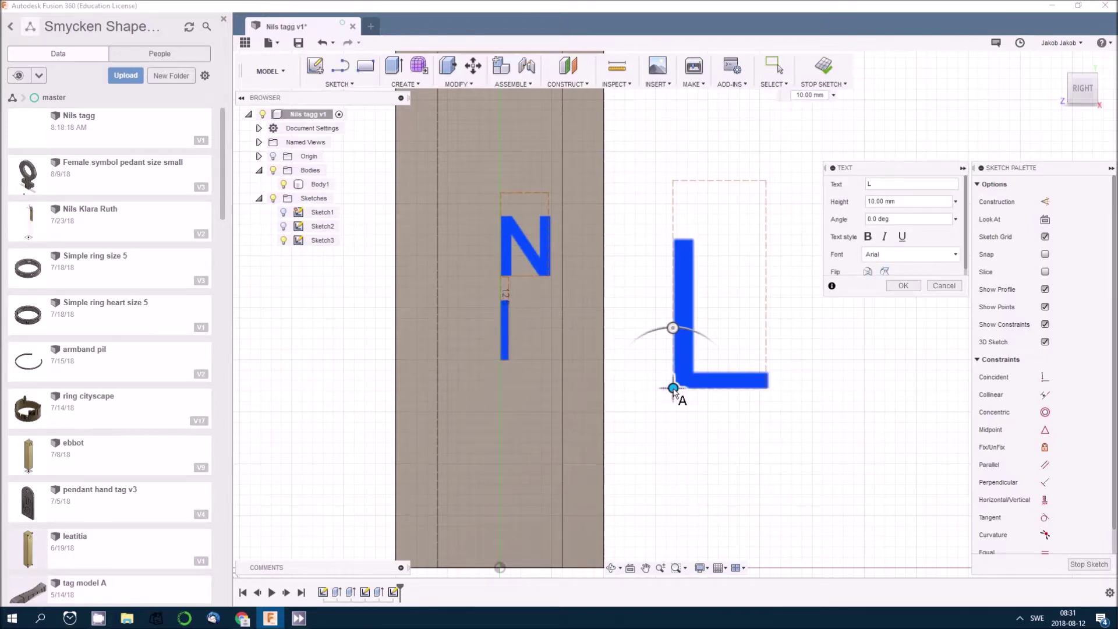
left_click_drag(885, 201, 852, 205)
type("4")
left_click(909, 288)
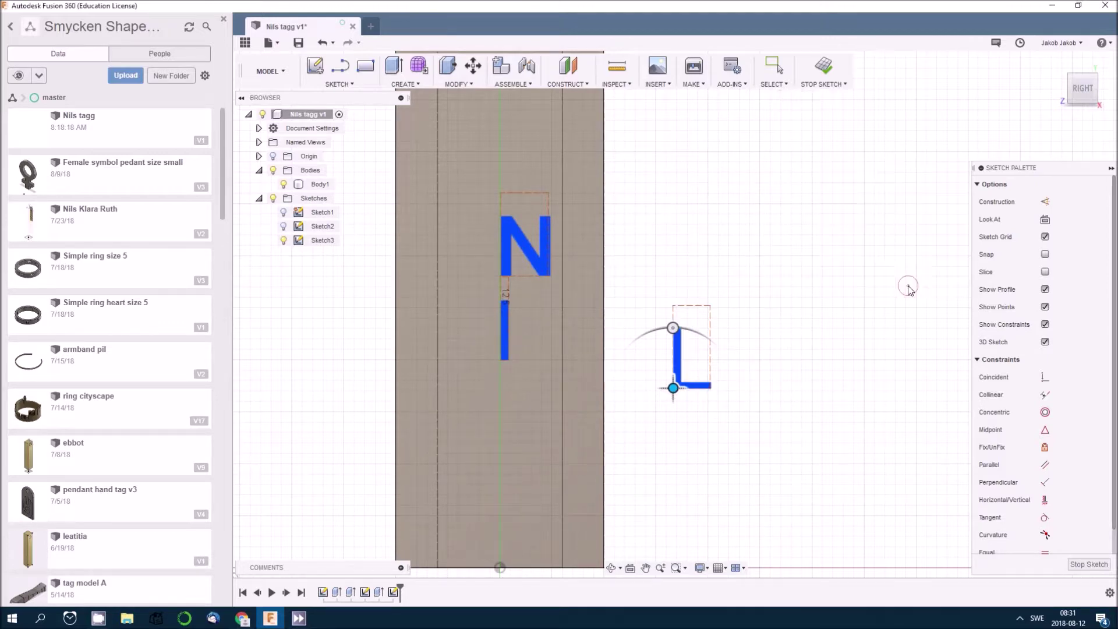
left_click_drag(670, 355, 507, 404)
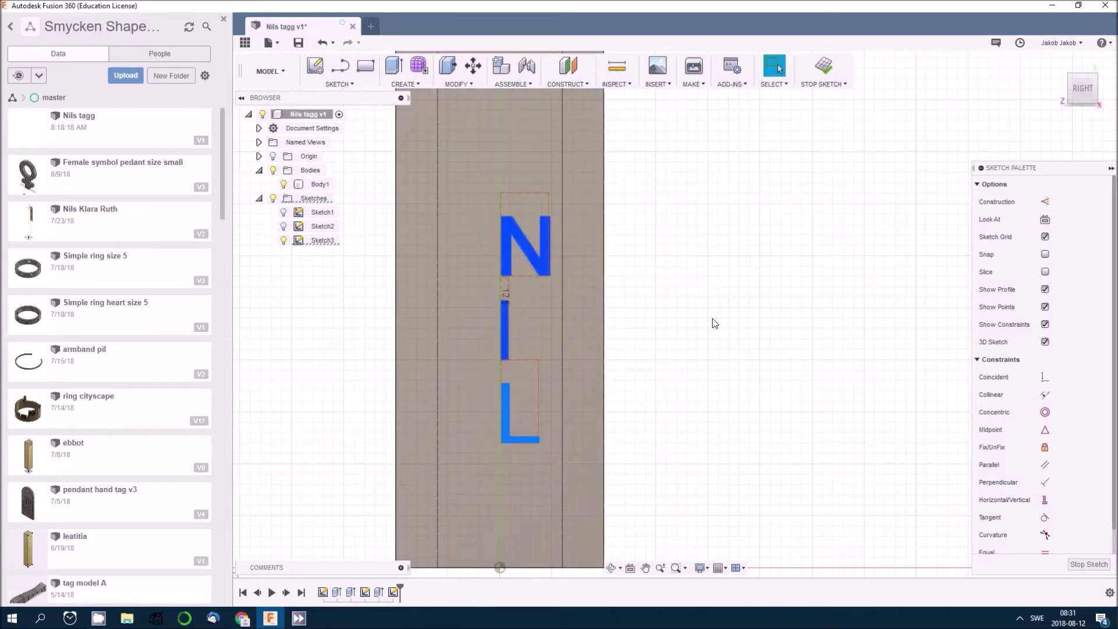
left_click(330, 86)
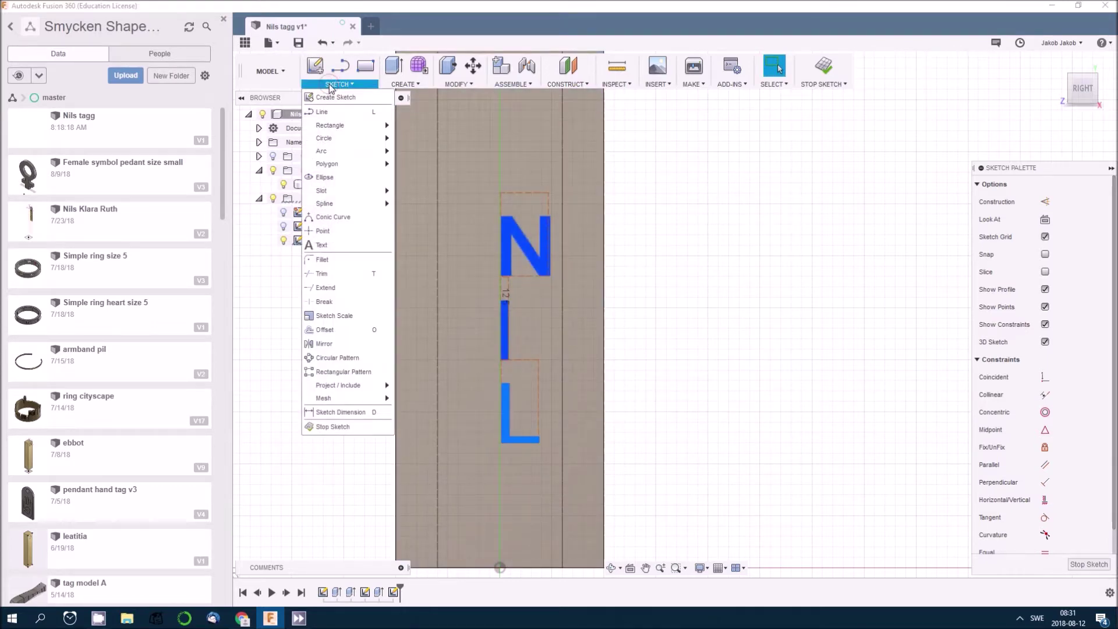
Add a 4 mm letter S under the L to spell NILS, then finish the sketch.
left_click(348, 245)
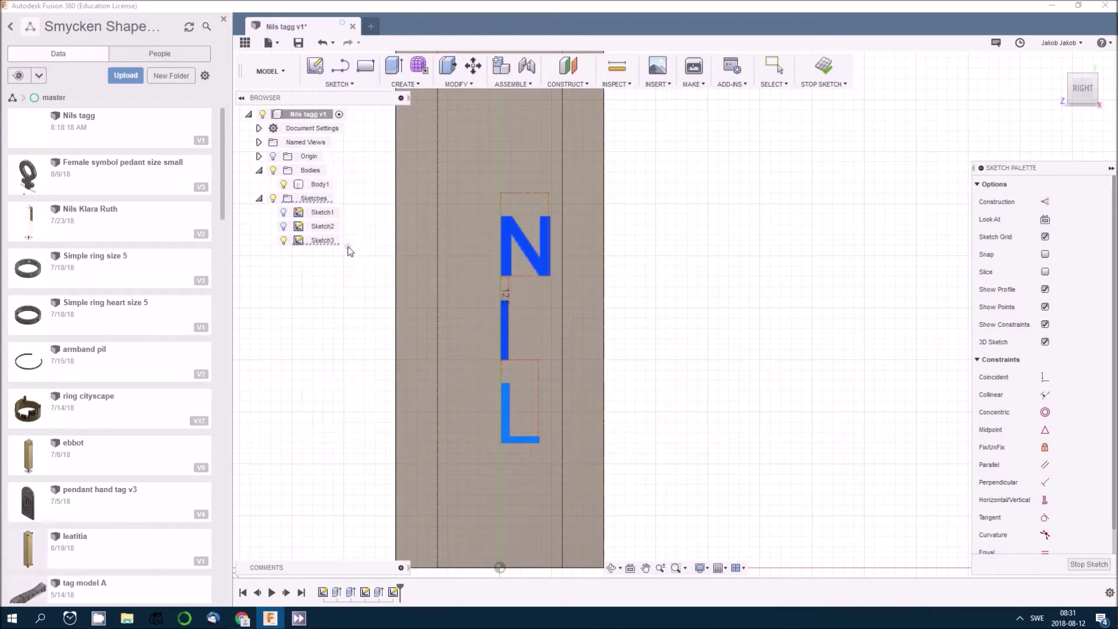
left_click(731, 333)
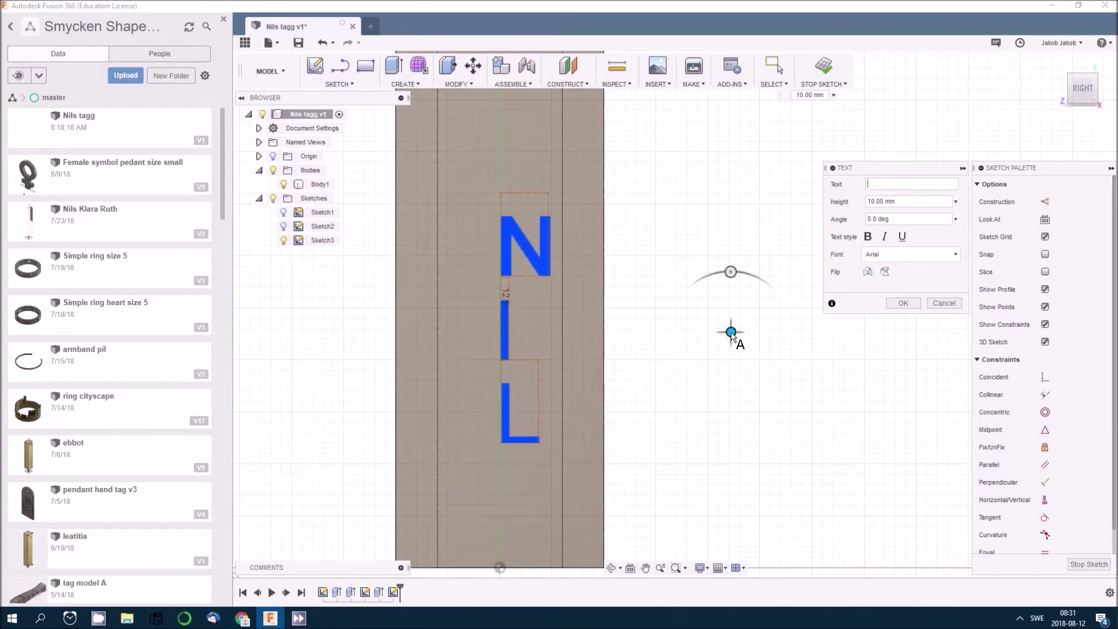
type("S")
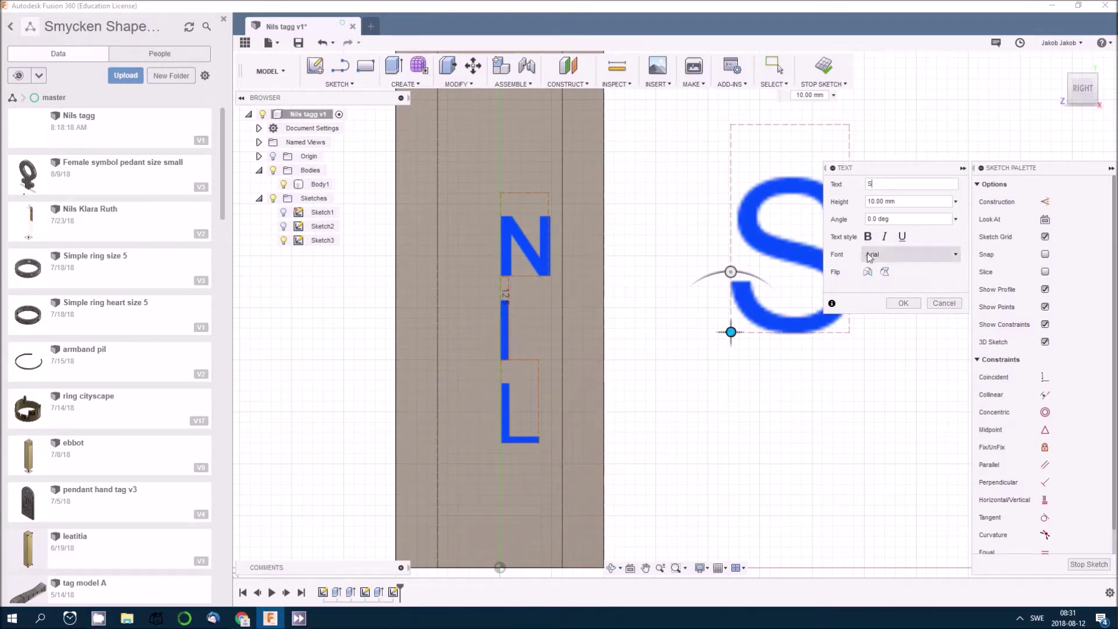
double_click(885, 202)
type("4")
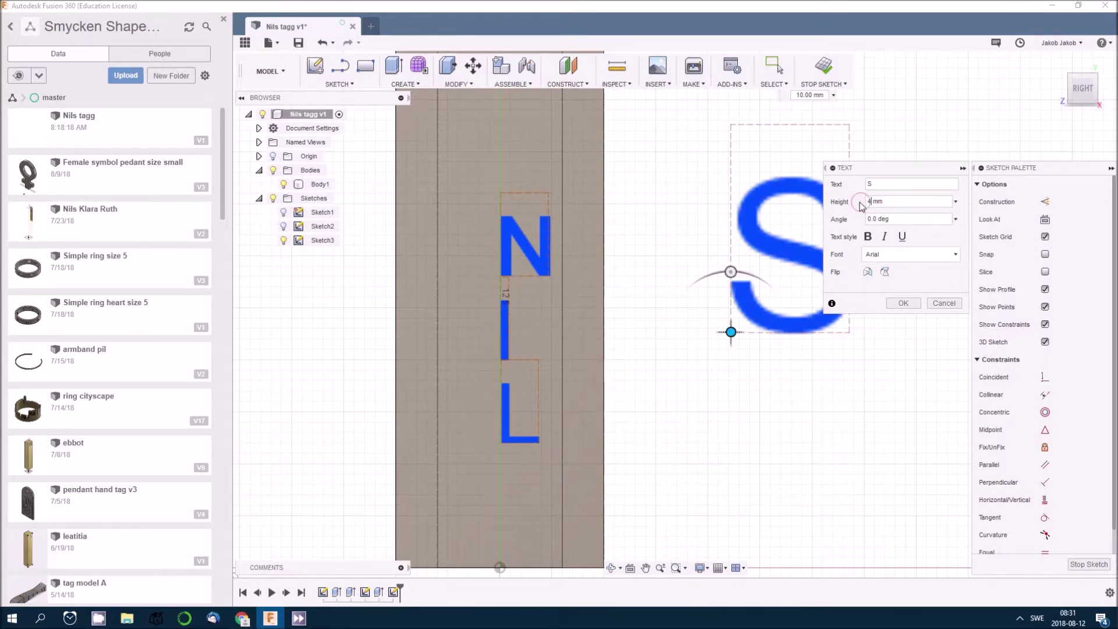
left_click(904, 303)
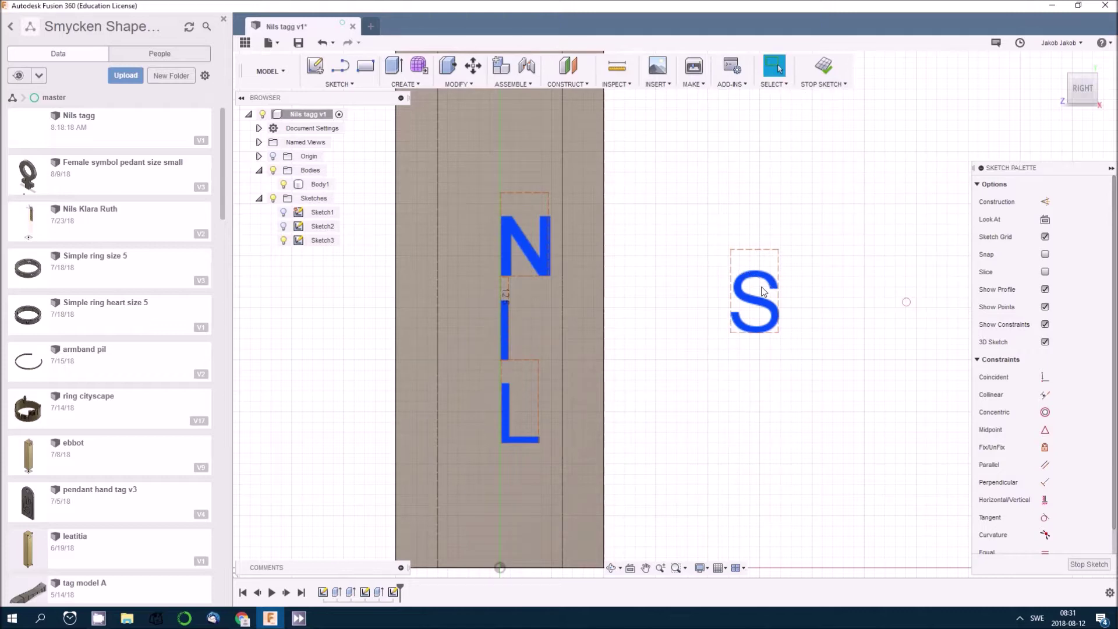
mouse_move(746, 279)
left_mouse_down()
mouse_move(653, 388)
mouse_move(514, 478)
mouse_move(512, 501)
mouse_move(516, 468)
left_mouse_up()
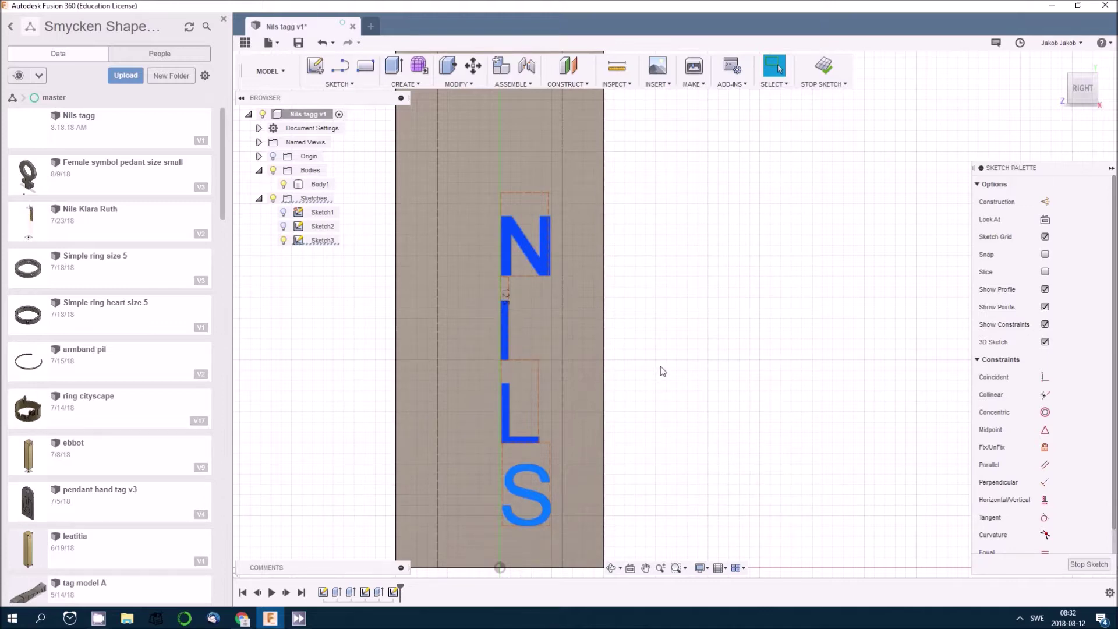
left_click(823, 67)
Start an extrude on the front face with a fixed distance of -2 mm, making it a cut.
scroll(694, 369, "down", 3)
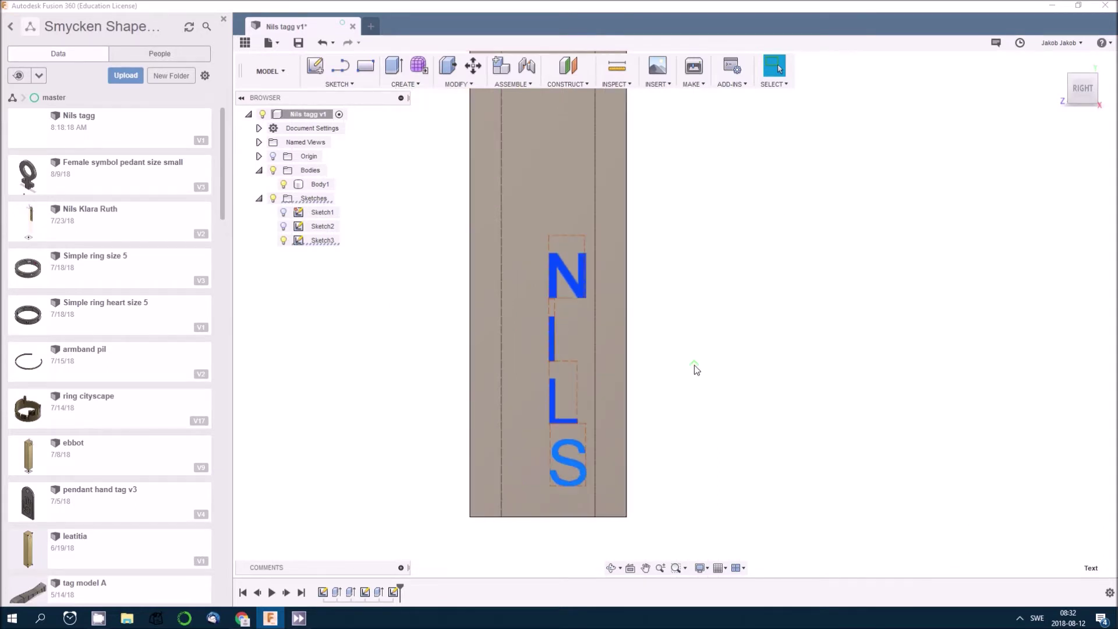
middle_click_drag(696, 350, 747, 322, "shift")
key("Escape")
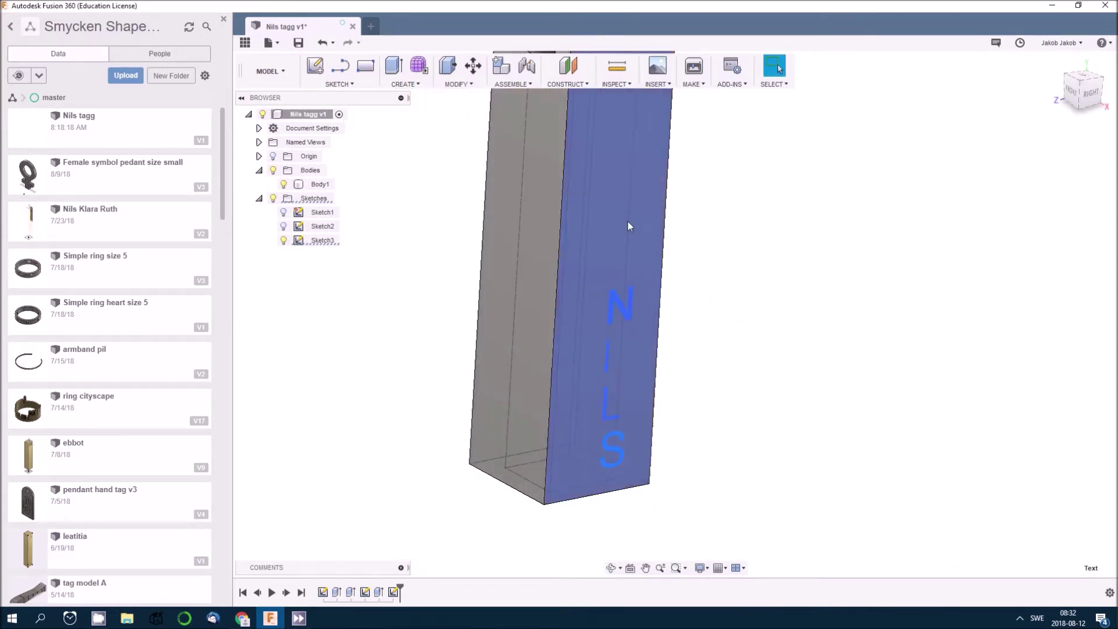
key("e")
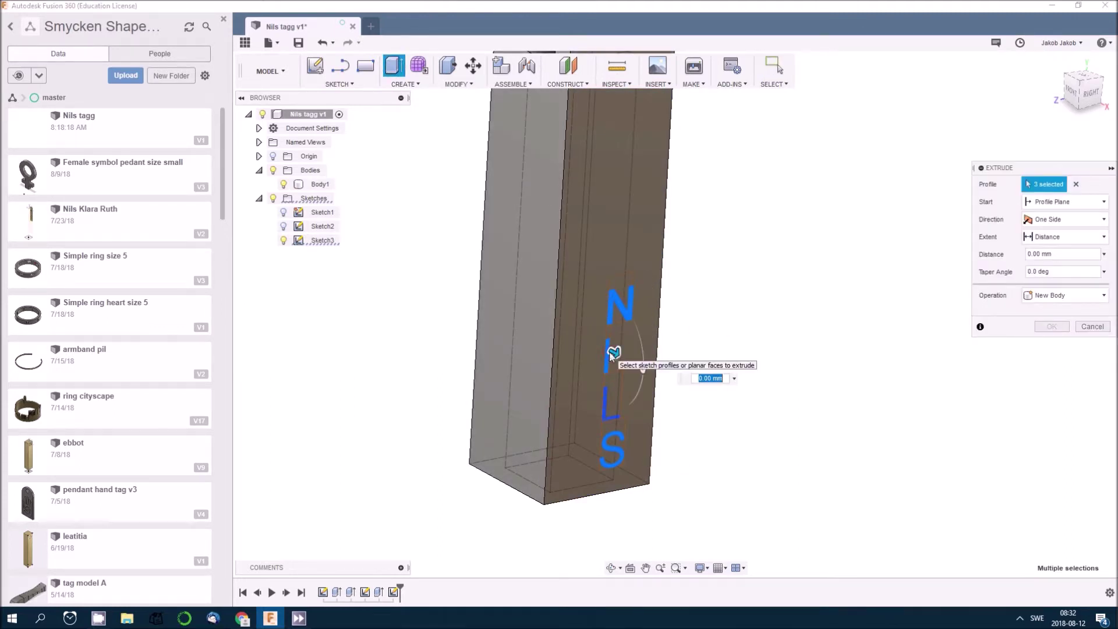
left_click(616, 304)
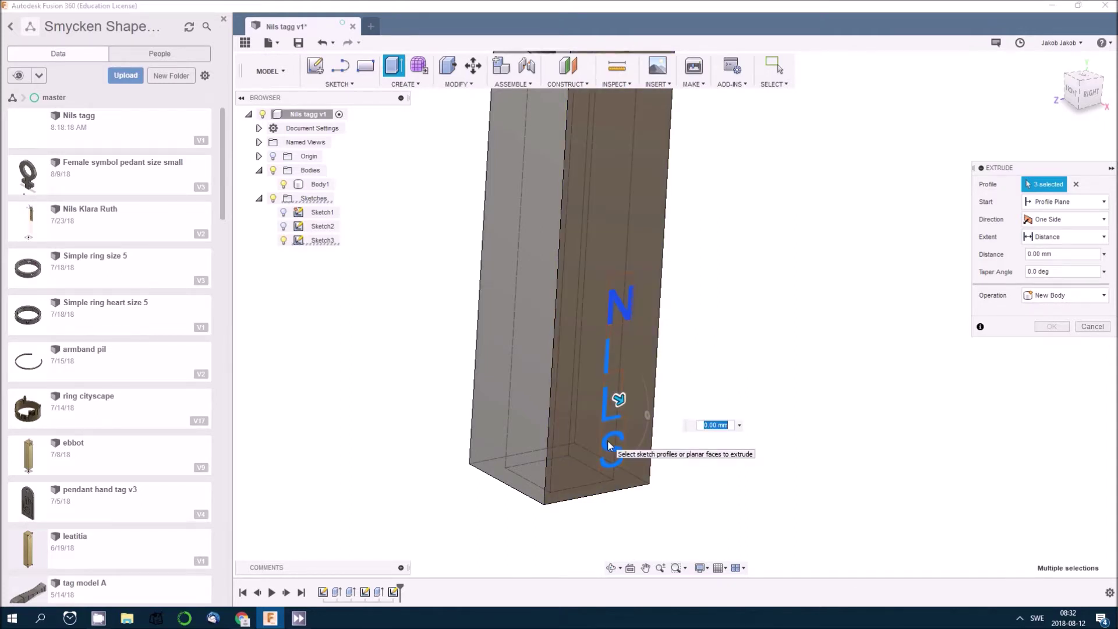
left_click(617, 425)
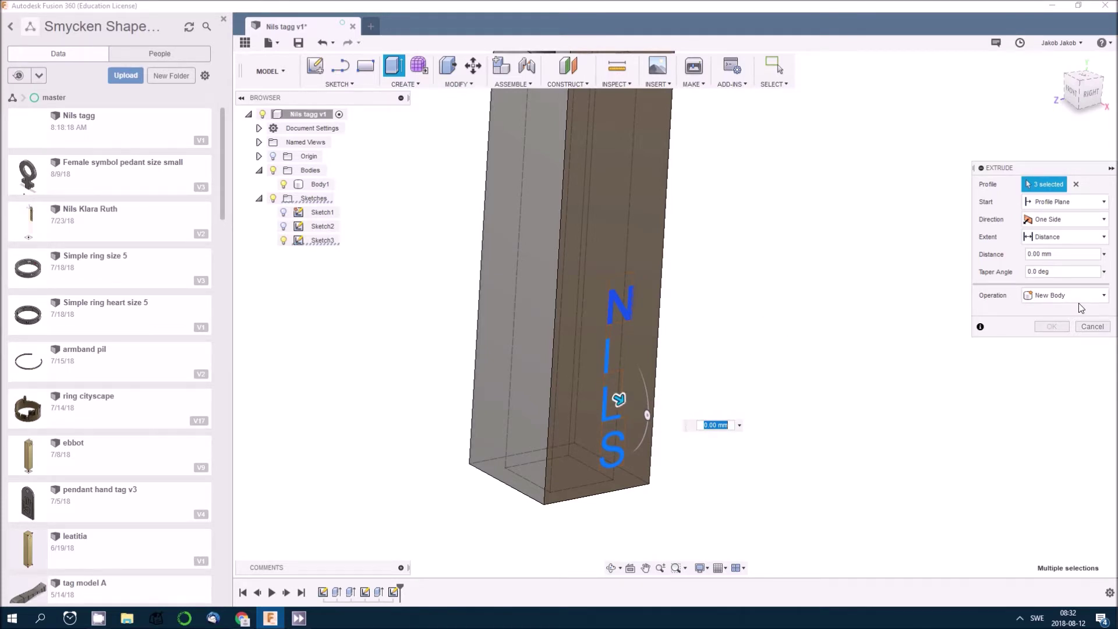
left_click(1105, 237)
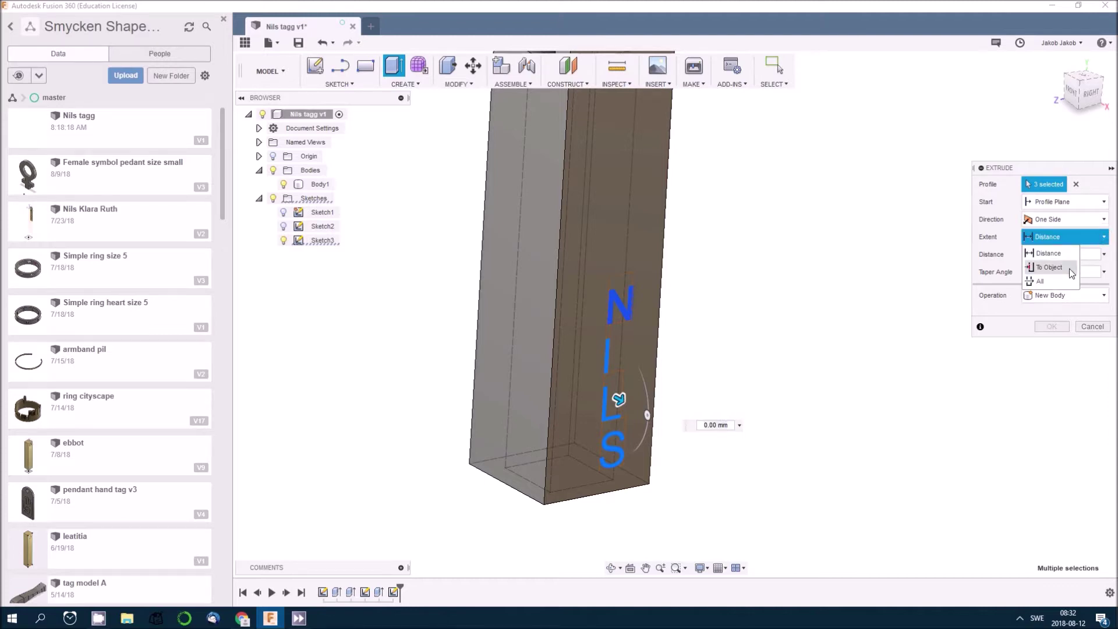
left_click(1063, 255)
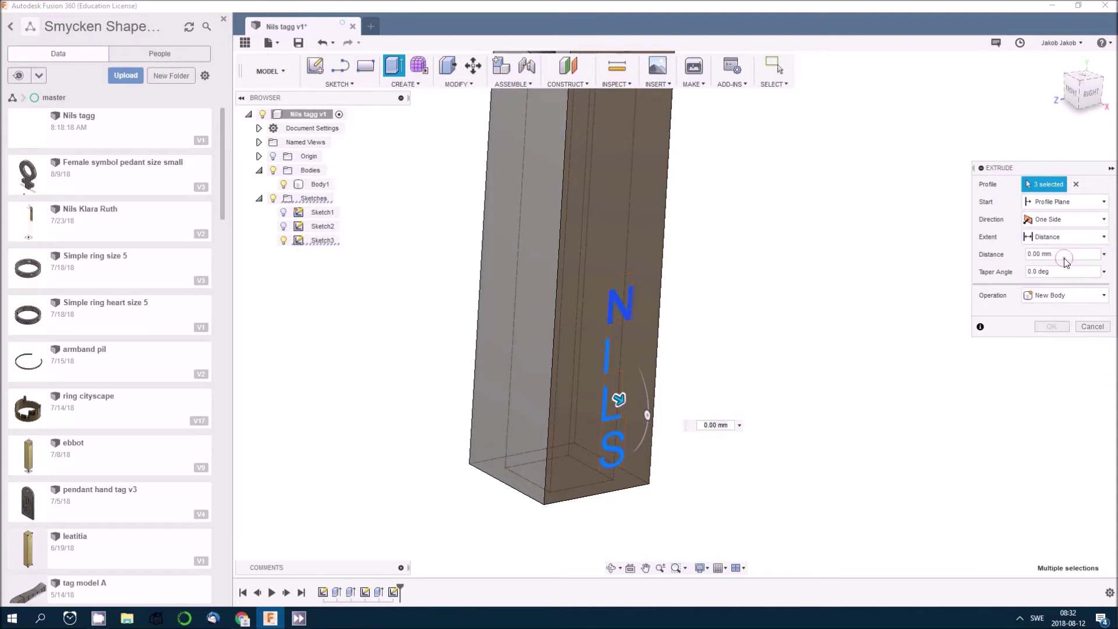
left_click(1046, 255)
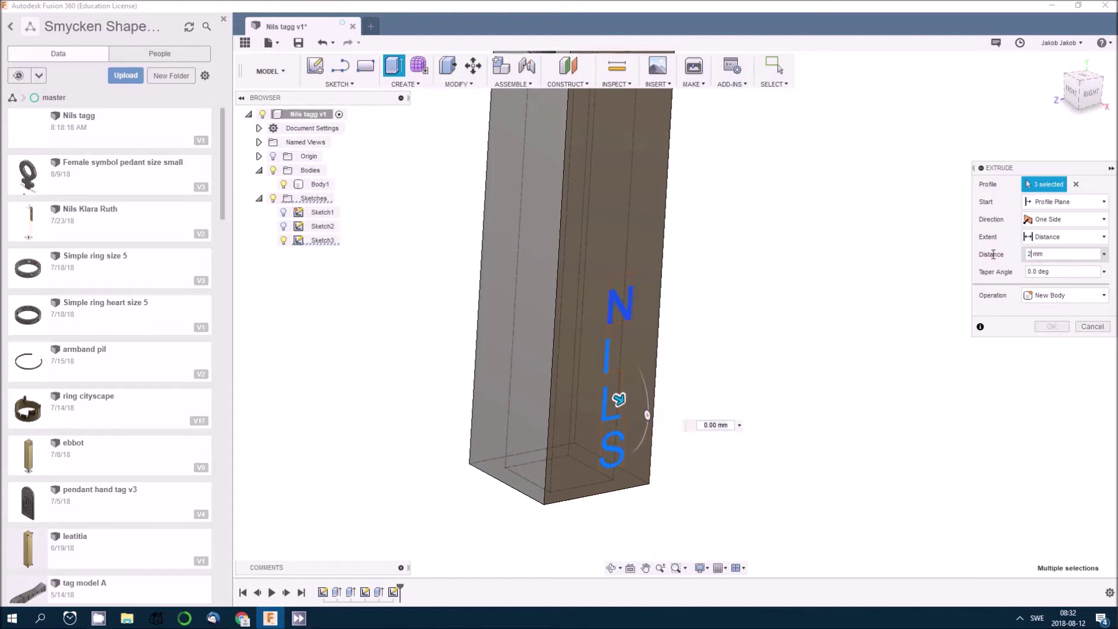
type("2")
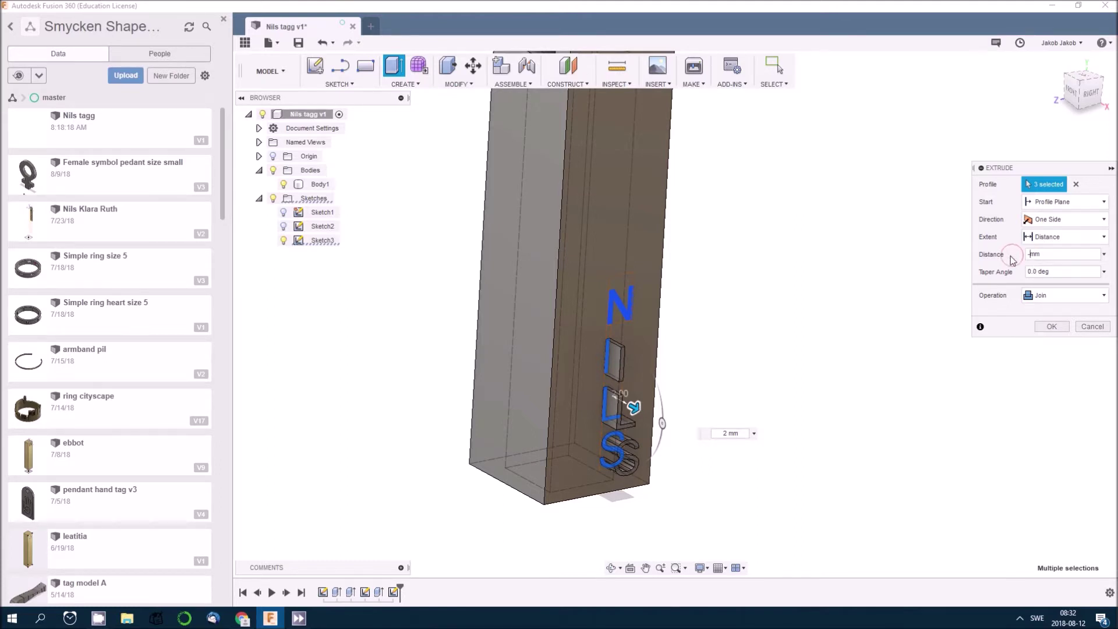
key("BackSpace")
type("-2")
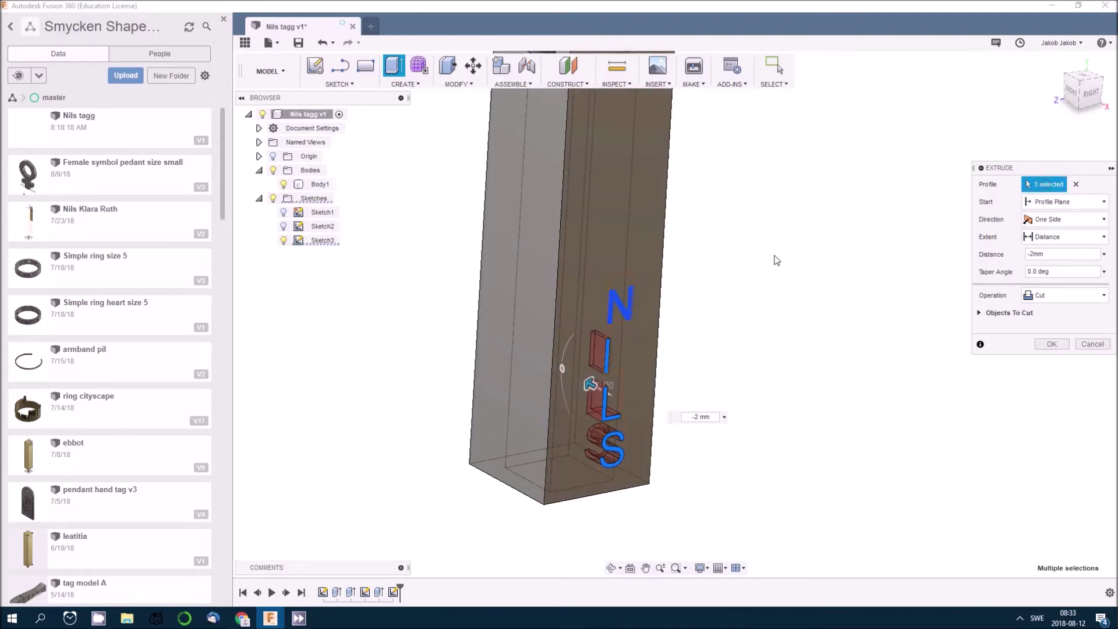
Reselect the N, I, L and S profiles and apply the 2 mm engraving cut.
left_click(1076, 188)
left_click(618, 308)
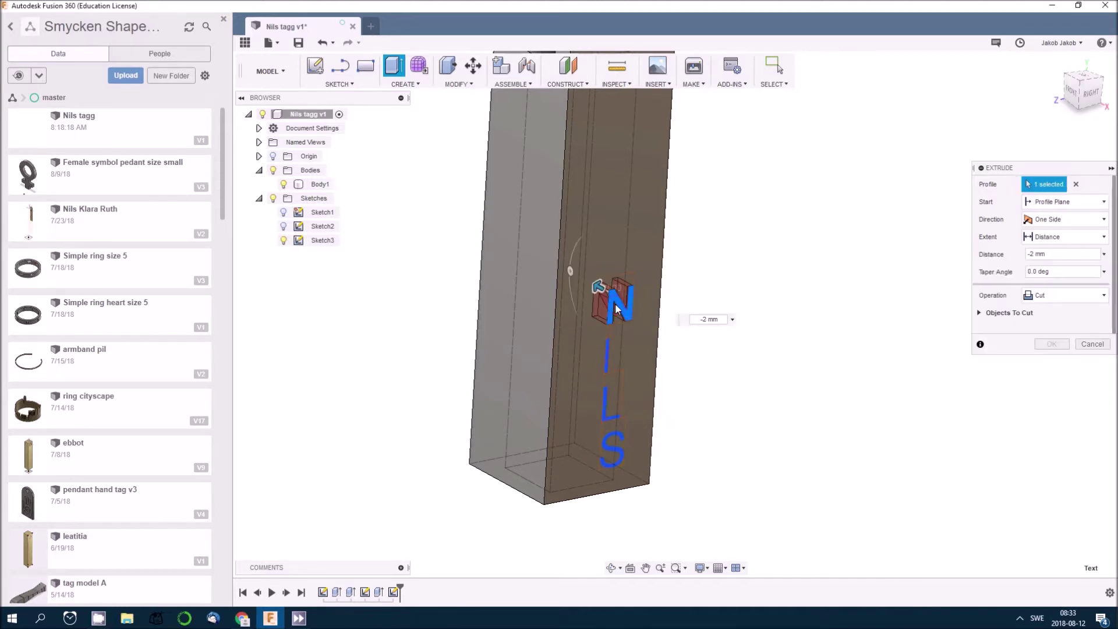
left_click(608, 356)
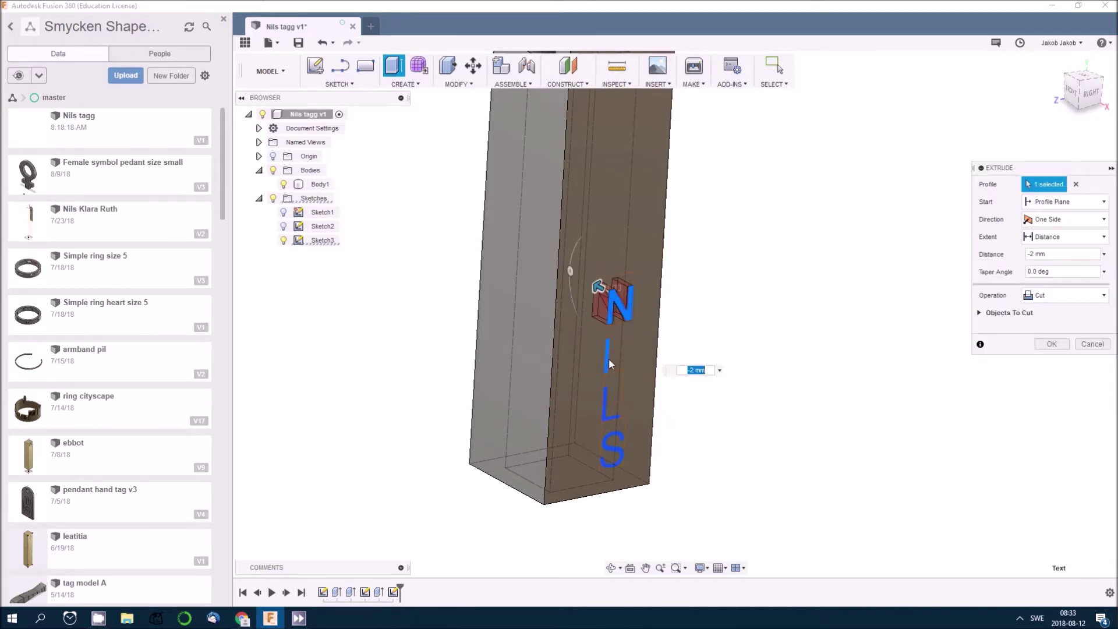
left_click(606, 405)
left_click(609, 441)
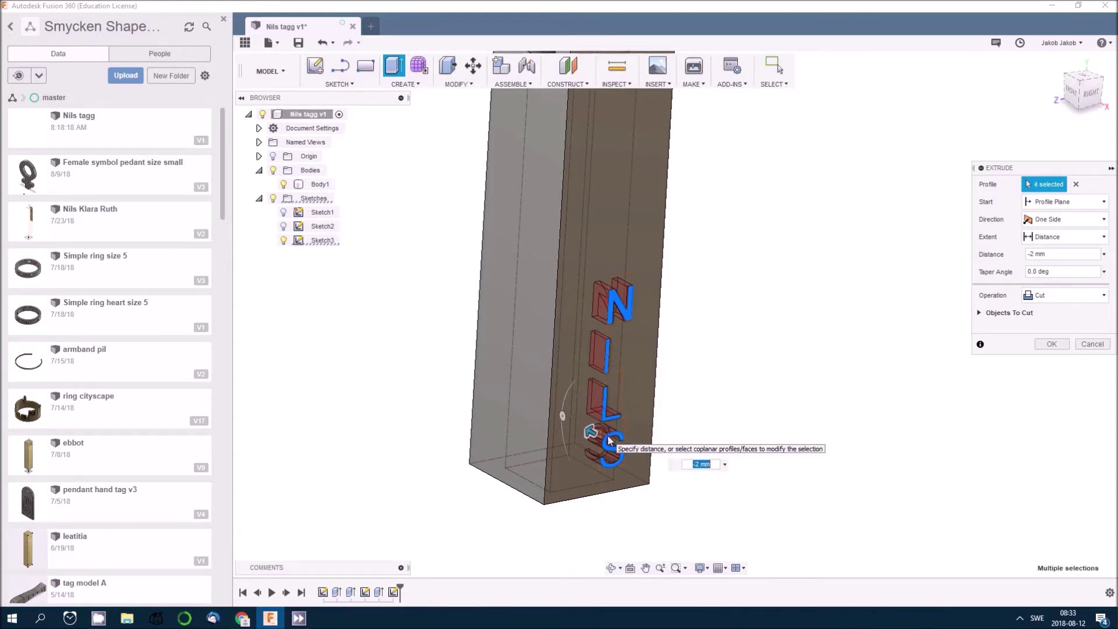
left_click(1045, 344)
middle_click_drag(769, 379, 733, 367, "shift")
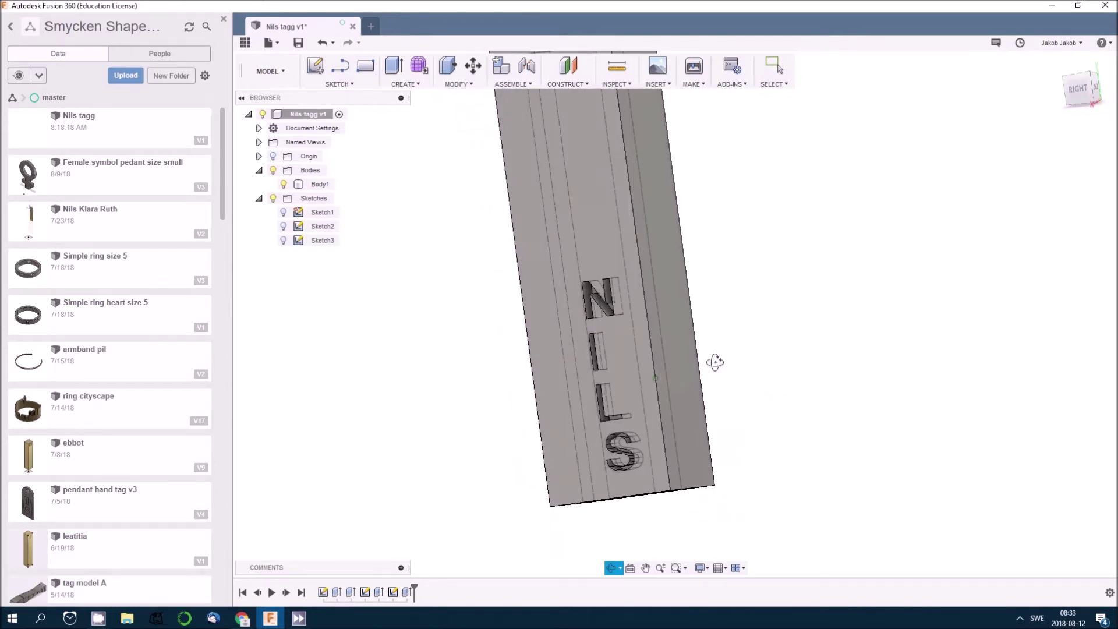
left_click_drag(715, 363, 799, 357)
key("Escape")
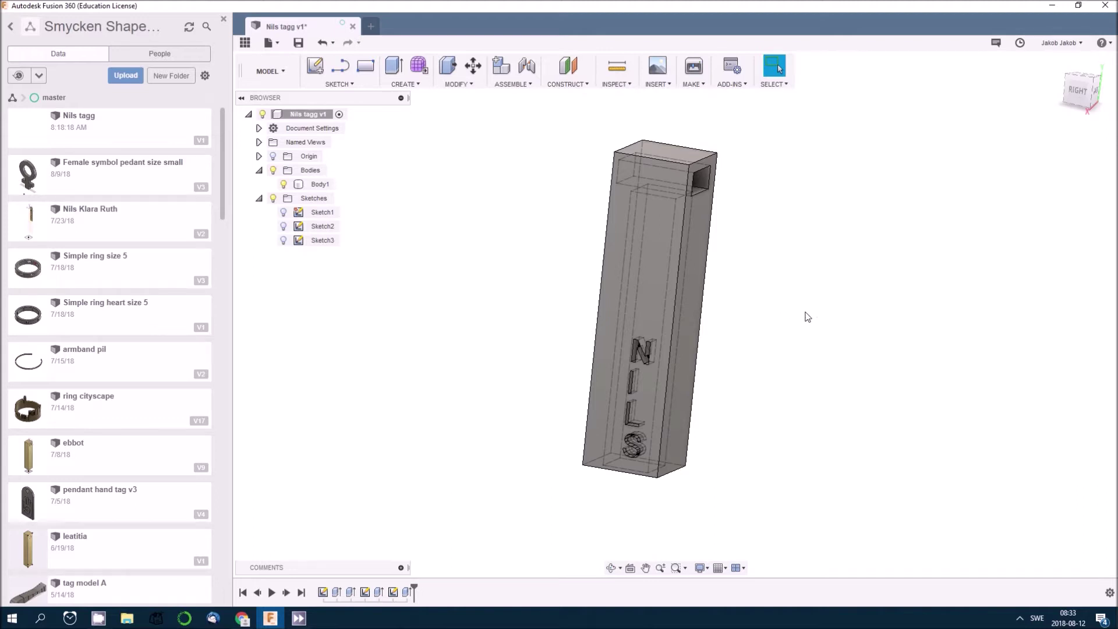
mouse_move(782, 348)
middle_mouse_down("shift")
mouse_move(799, 374)
mouse_move(762, 367)
mouse_move(788, 369)
mouse_move(777, 367)
middle_mouse_up("shift")
key("Escape")
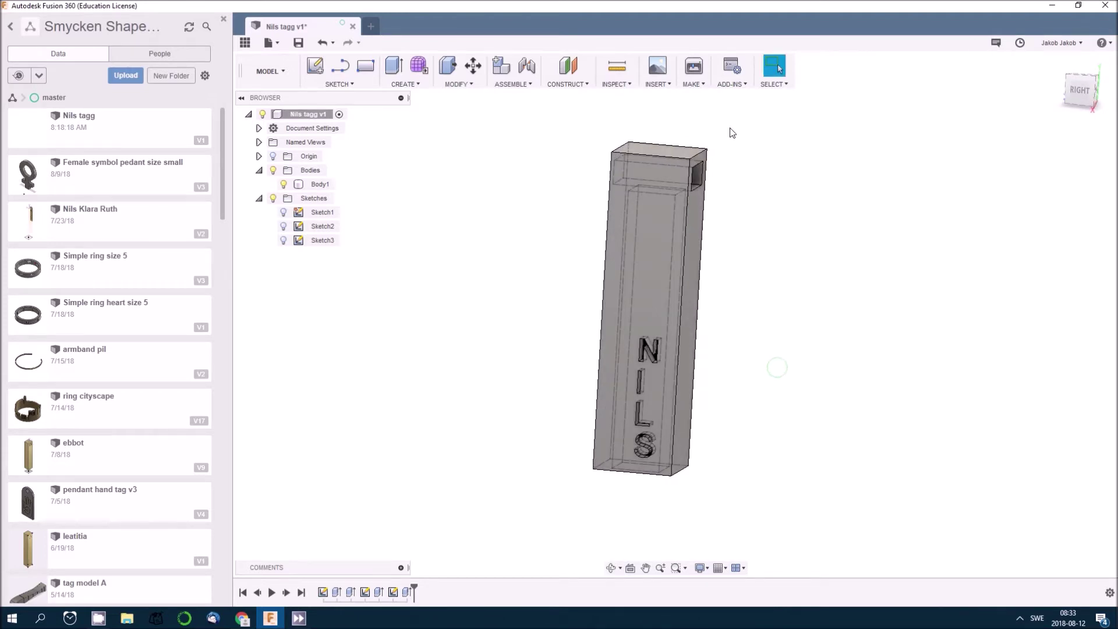
Export Body1 through MAKE > 3D Print, without the print utility, as nils.stl on the desktop.
left_click(693, 85)
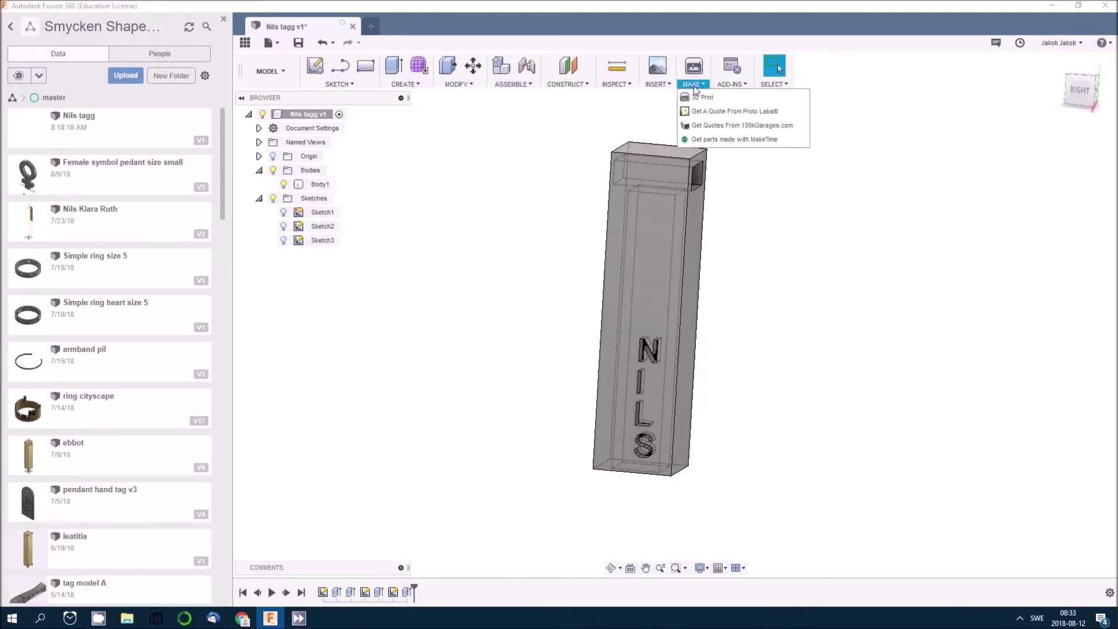
left_click(703, 98)
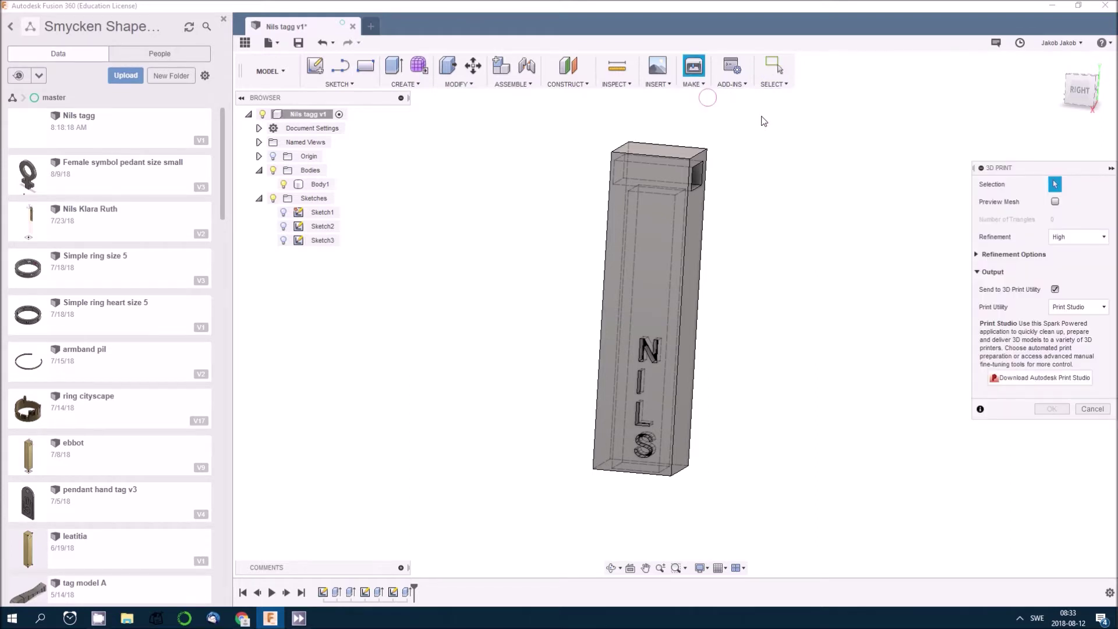
left_click(1055, 289)
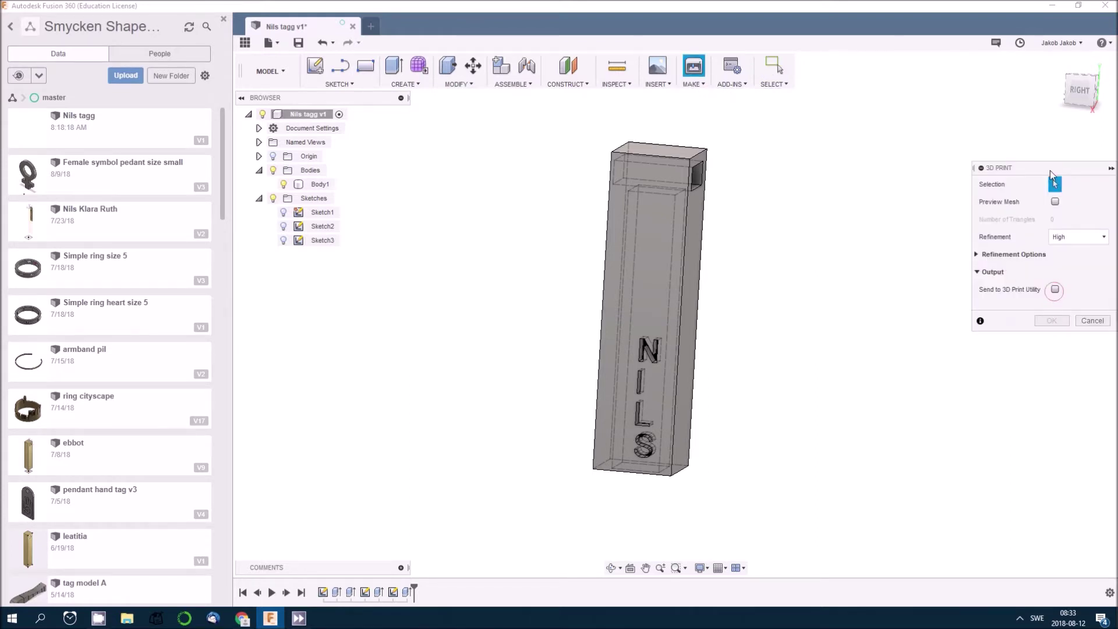
left_click_drag(1052, 174, 874, 157)
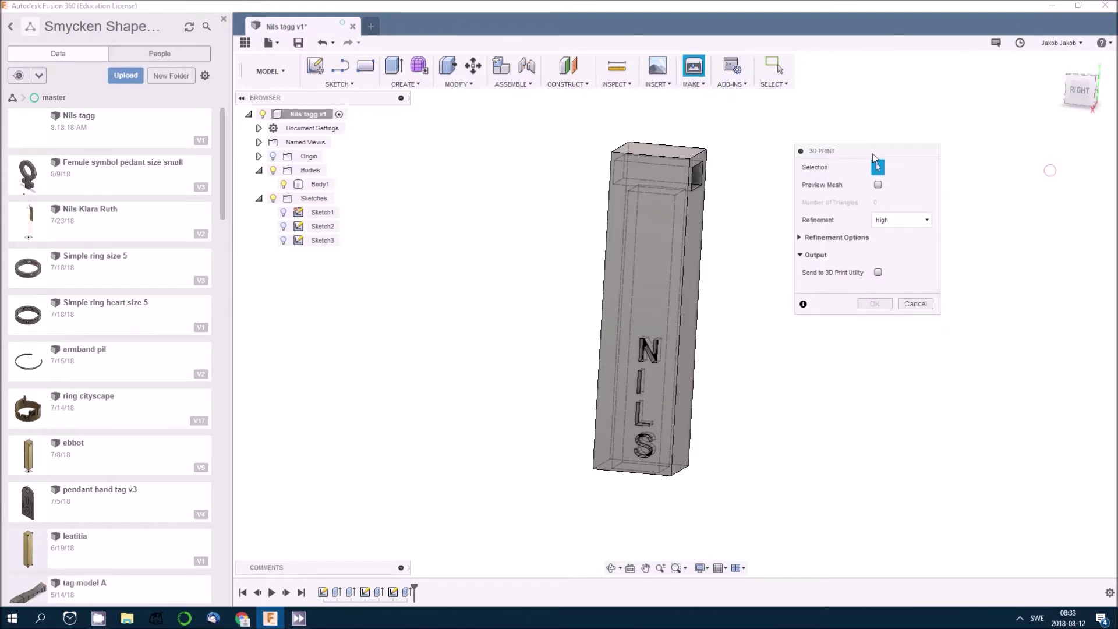
left_click(683, 243)
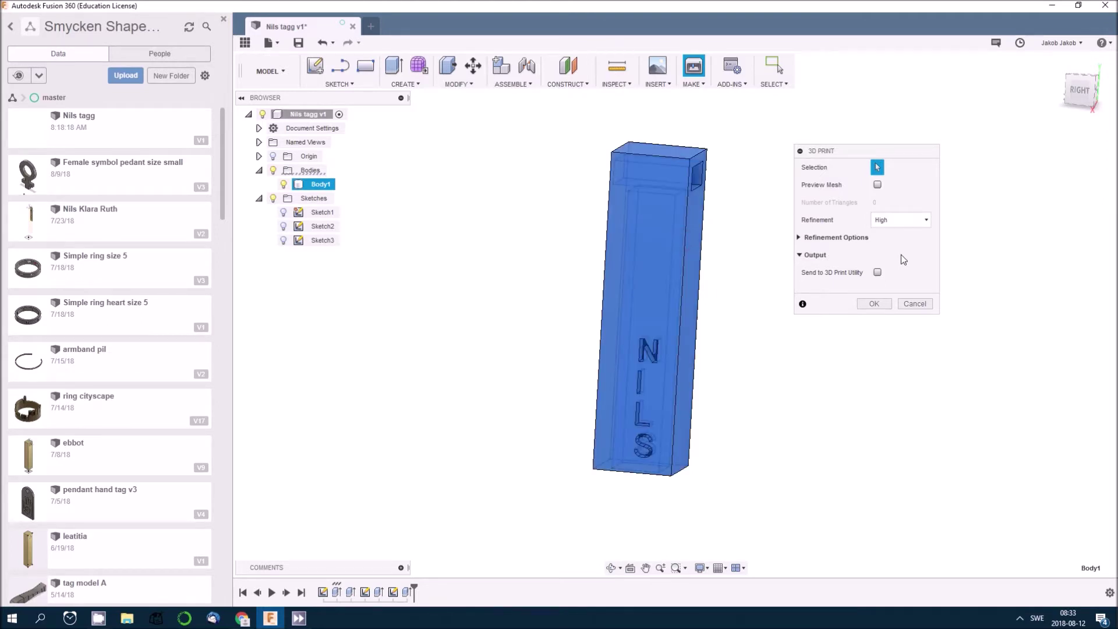
left_click(875, 304)
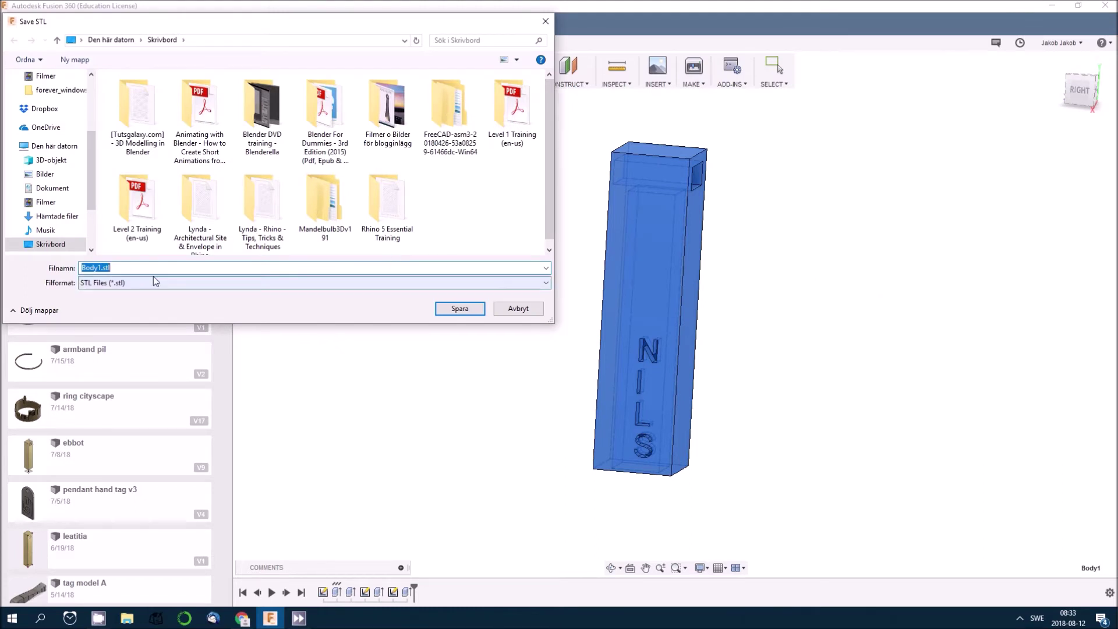
left_click(99, 268)
left_click(459, 309)
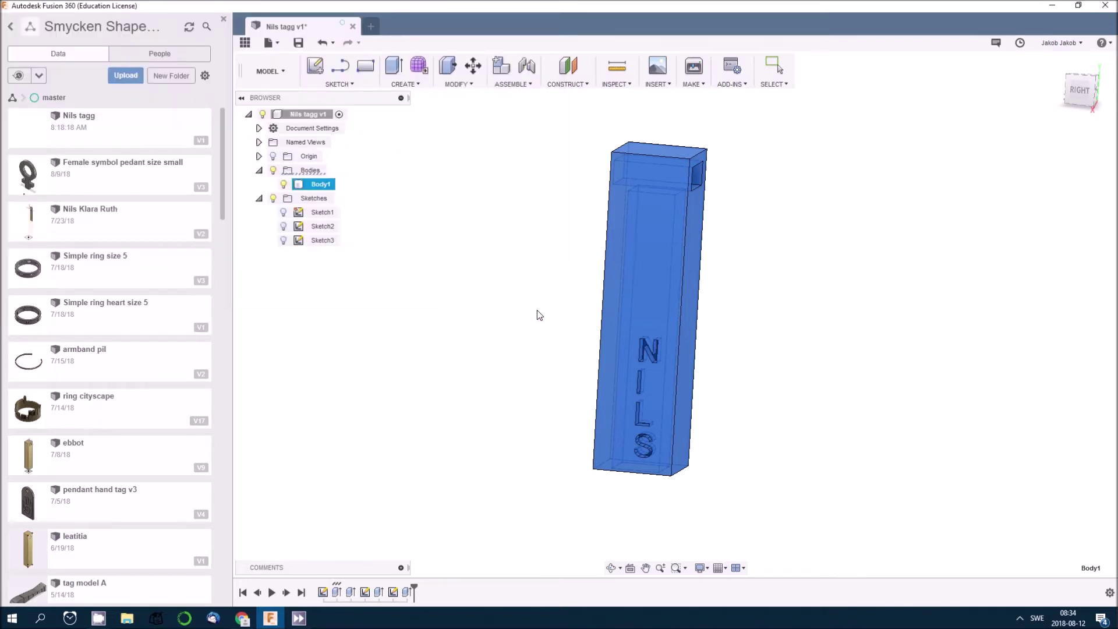
left_click(537, 310)
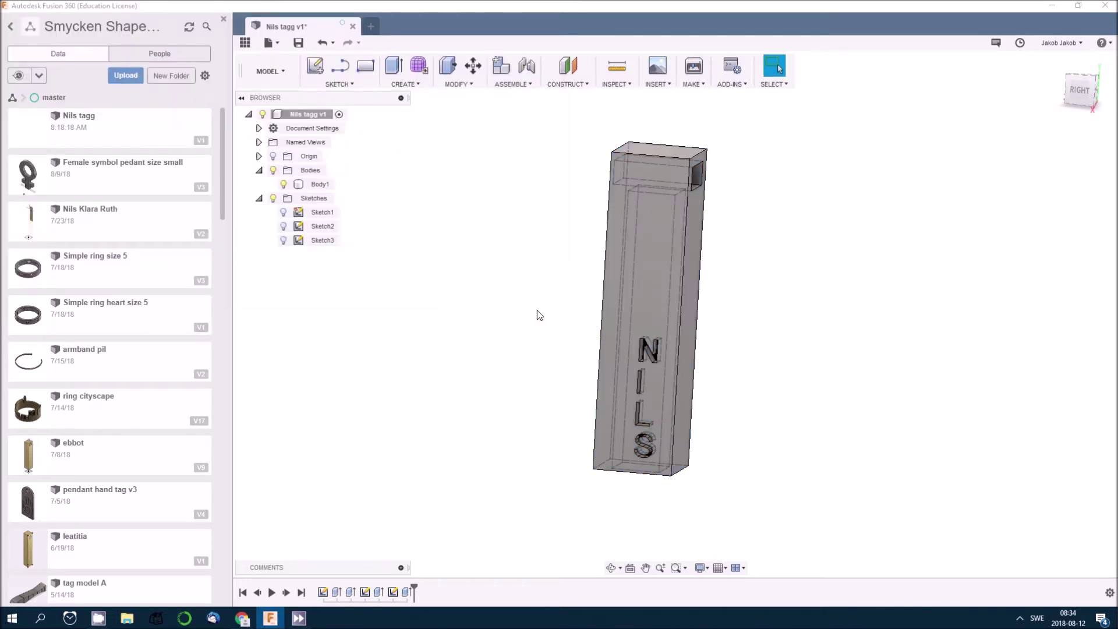
In Chrome, go to the Shapeways home page and choose UPLOAD A 3D MODEL.
left_click(242, 618)
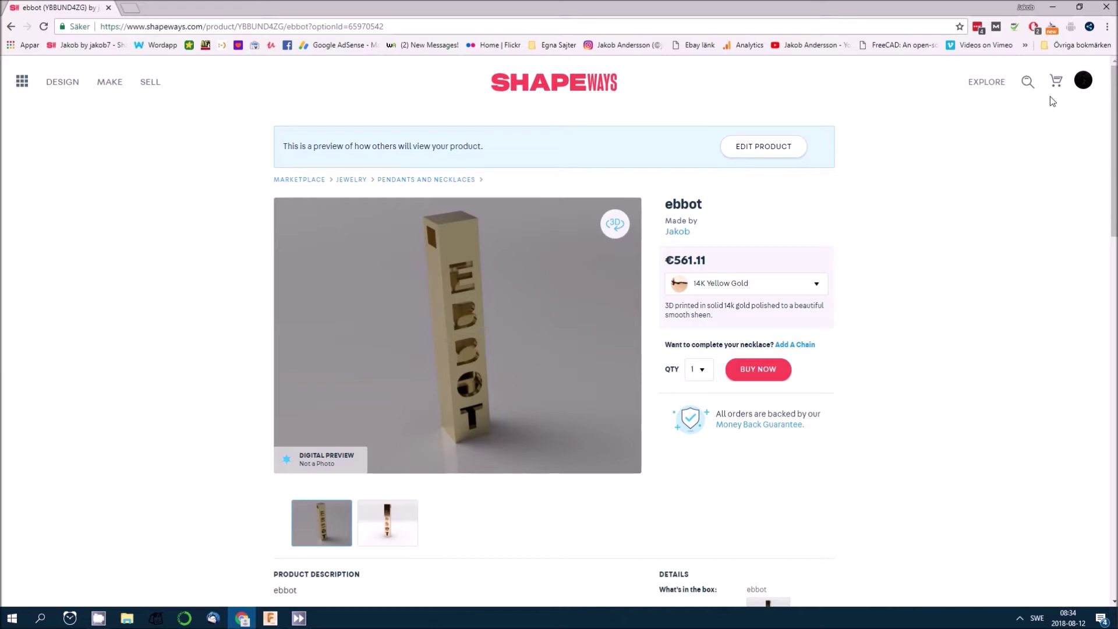
left_click(1083, 82)
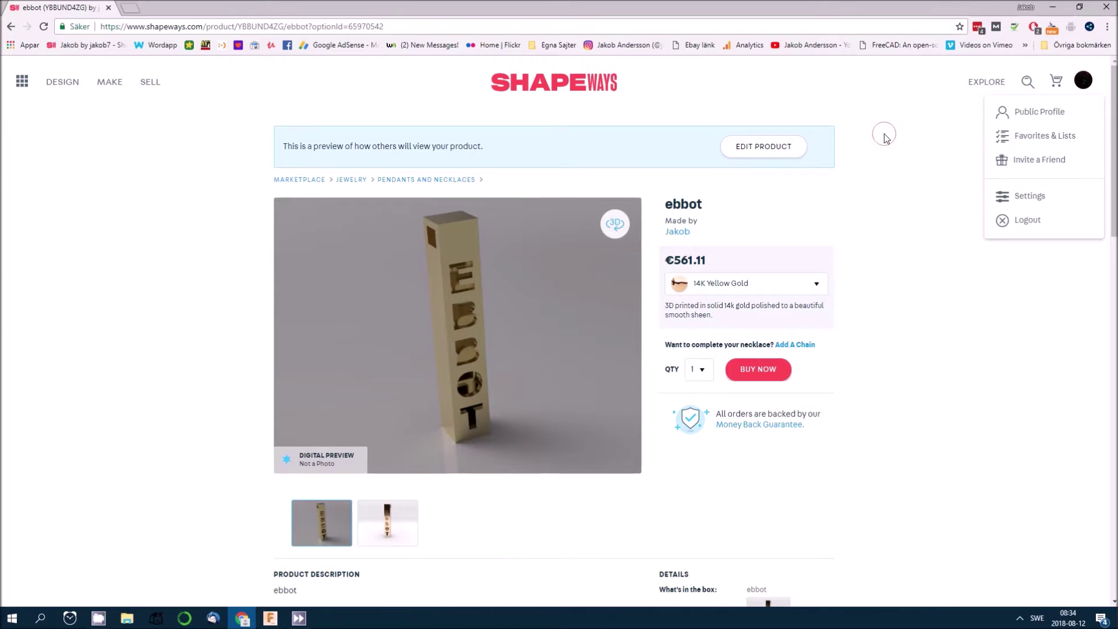
left_click(574, 89)
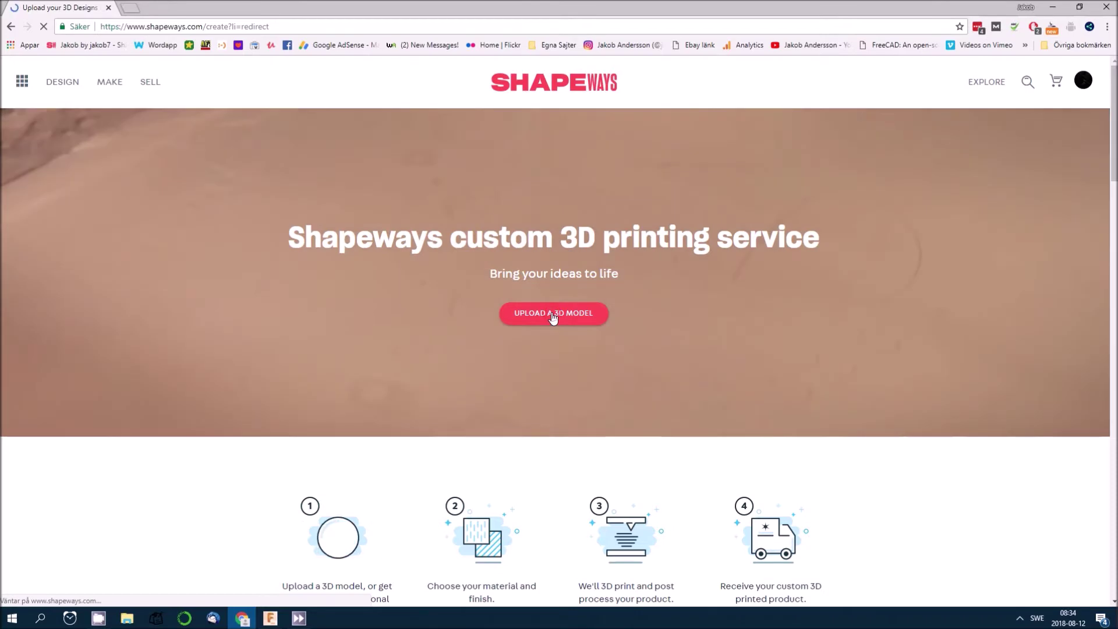
left_click(554, 316)
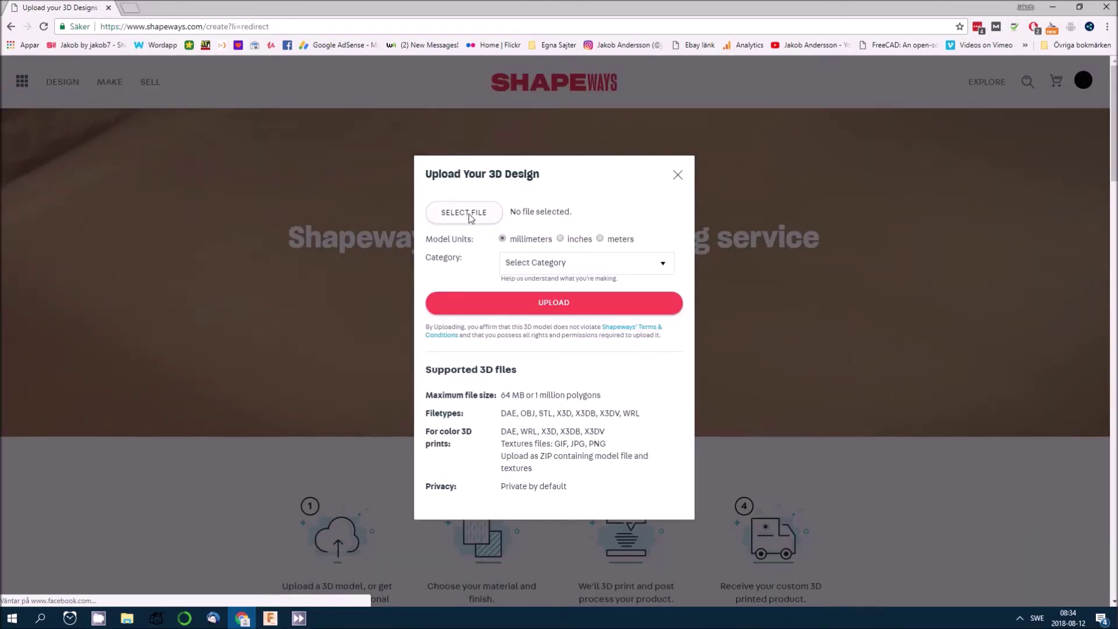
Attach nils.stl from the desktop folder to the Shapeways upload form.
left_click(511, 309)
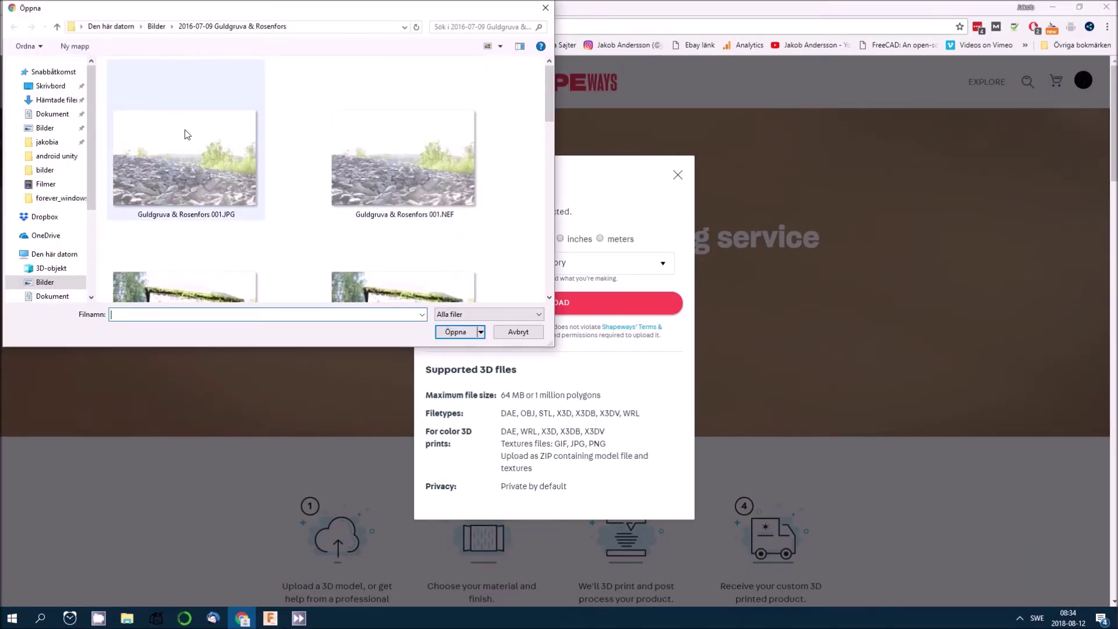
left_click(51, 86)
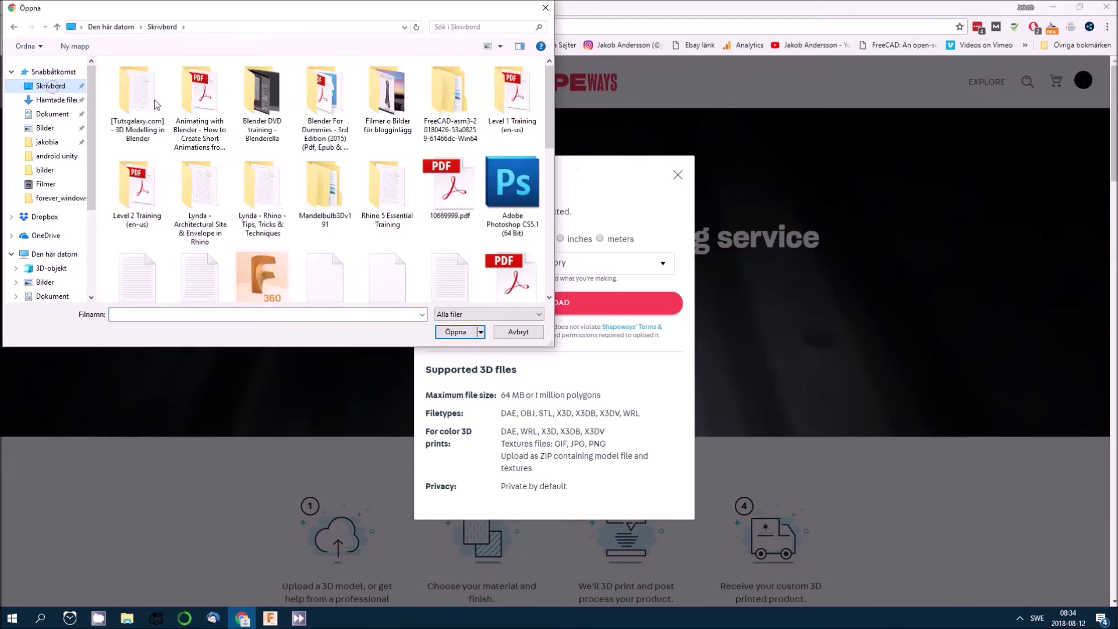
left_click_drag(549, 125, 551, 260)
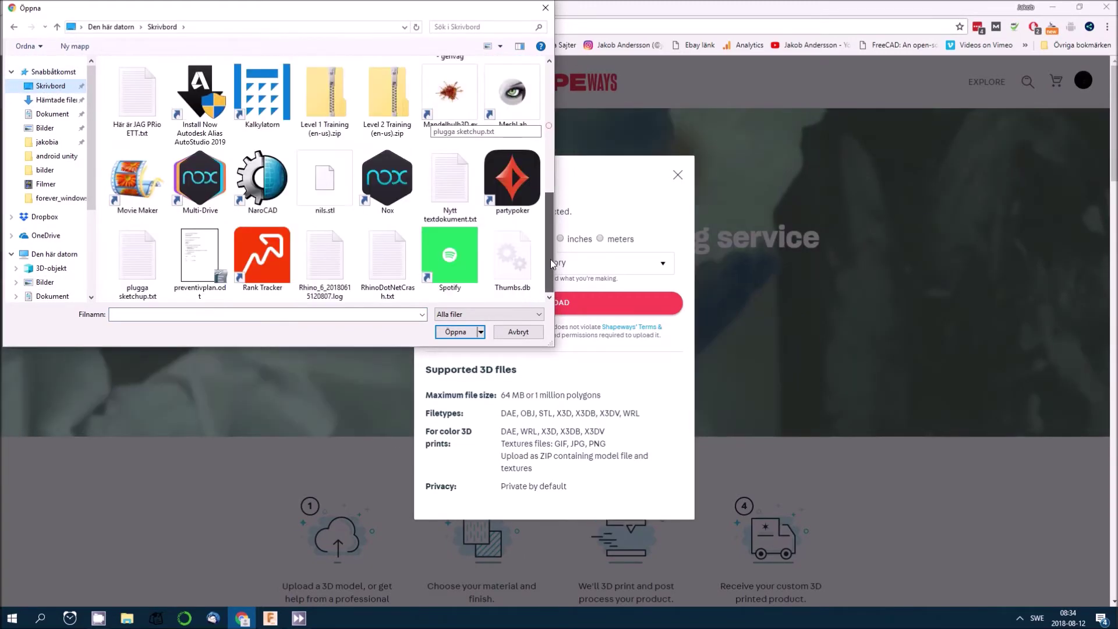
left_click(335, 174)
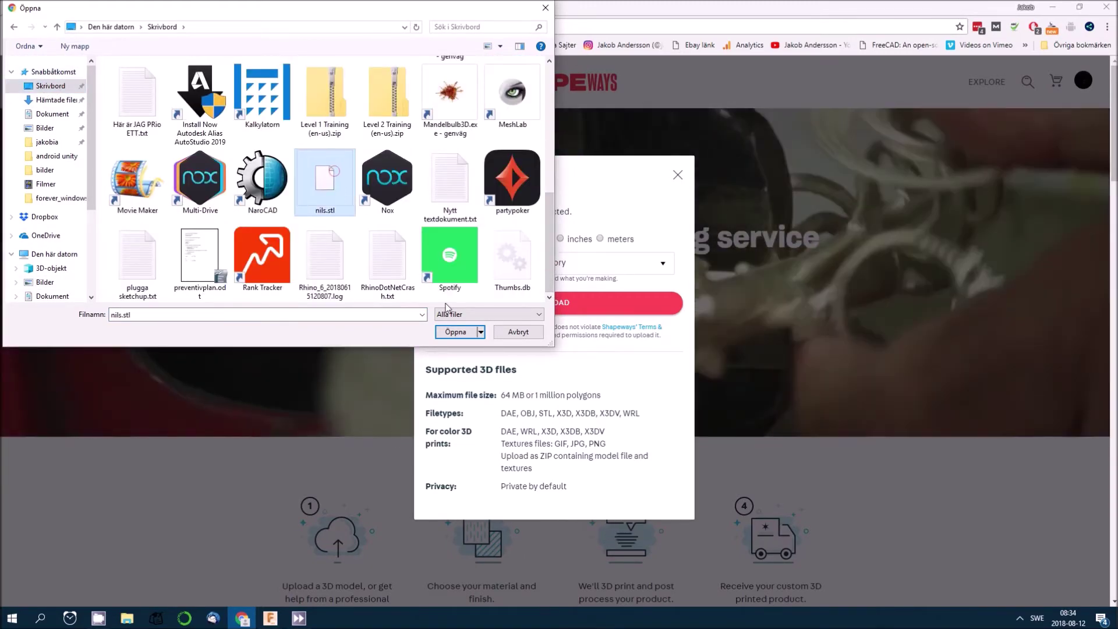
left_click(452, 332)
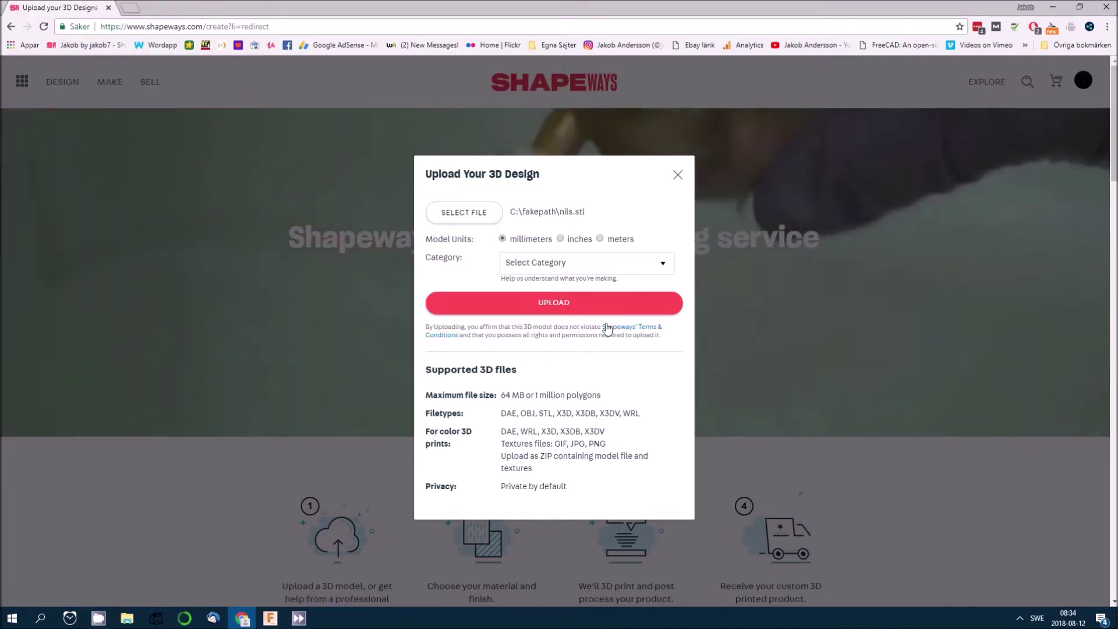
Set the category to Pendants and Necklaces and upload the model.
left_click(598, 268)
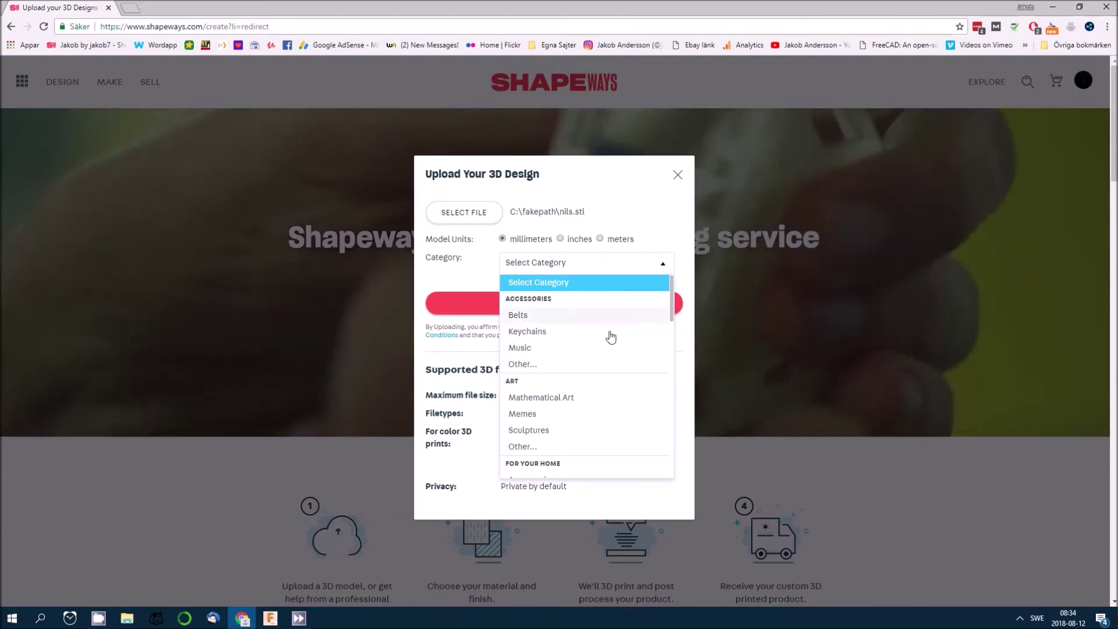
scroll(594, 368, "down", 2)
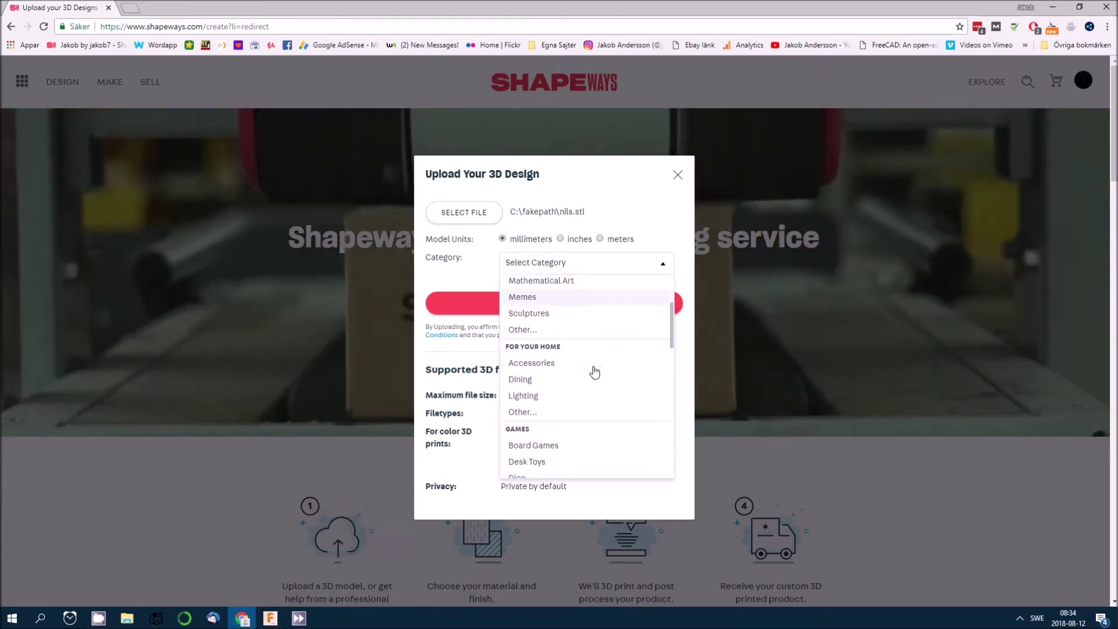
scroll(594, 371, "down", 4)
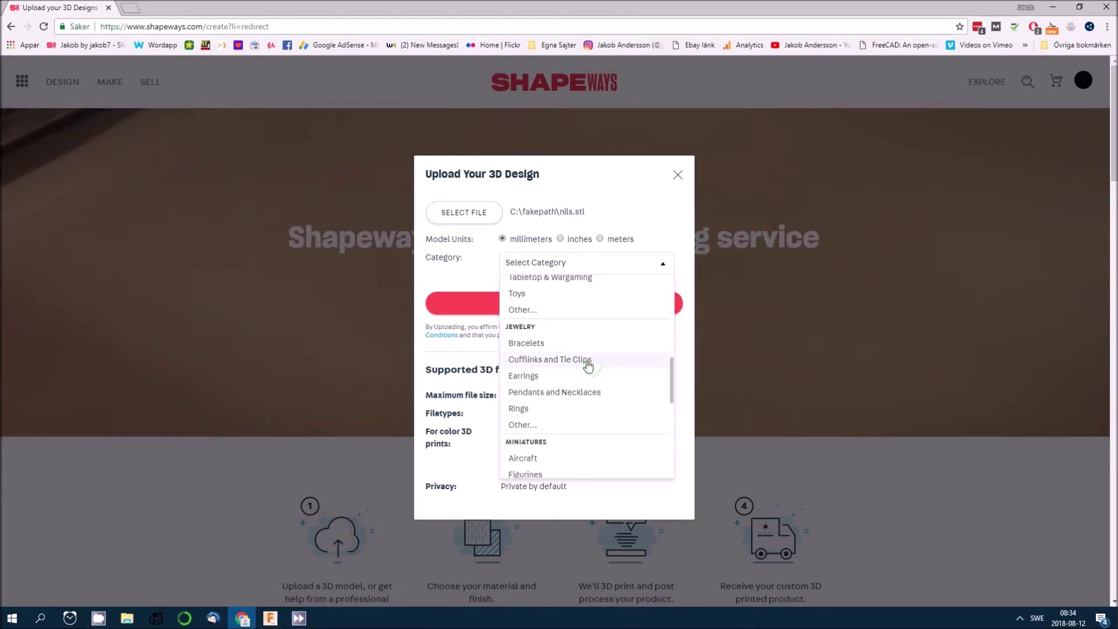
left_click(575, 395)
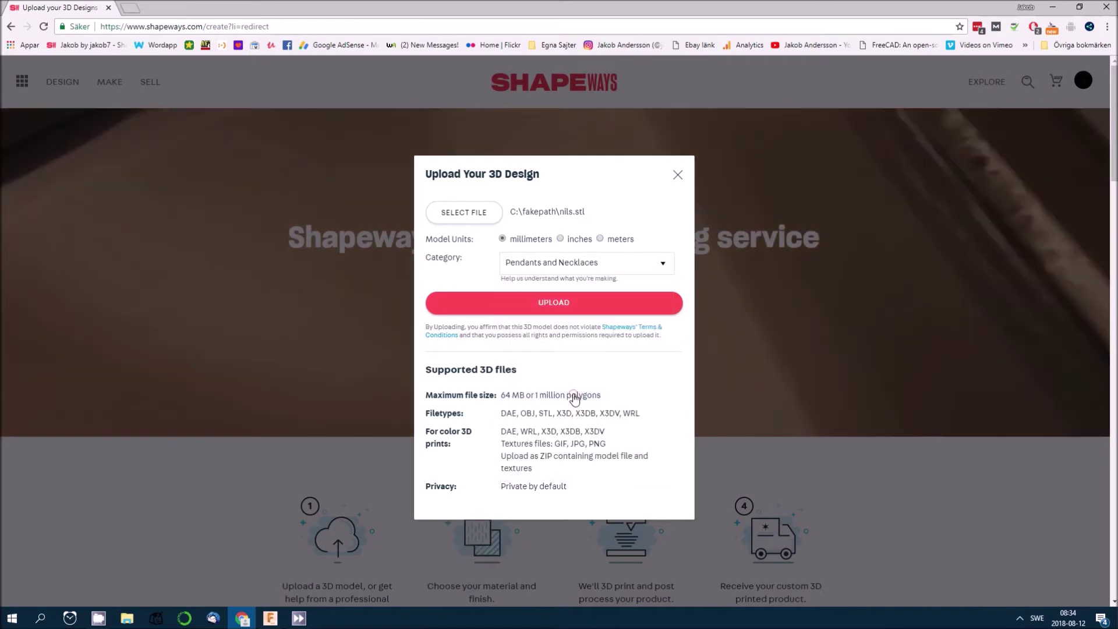
left_click(554, 303)
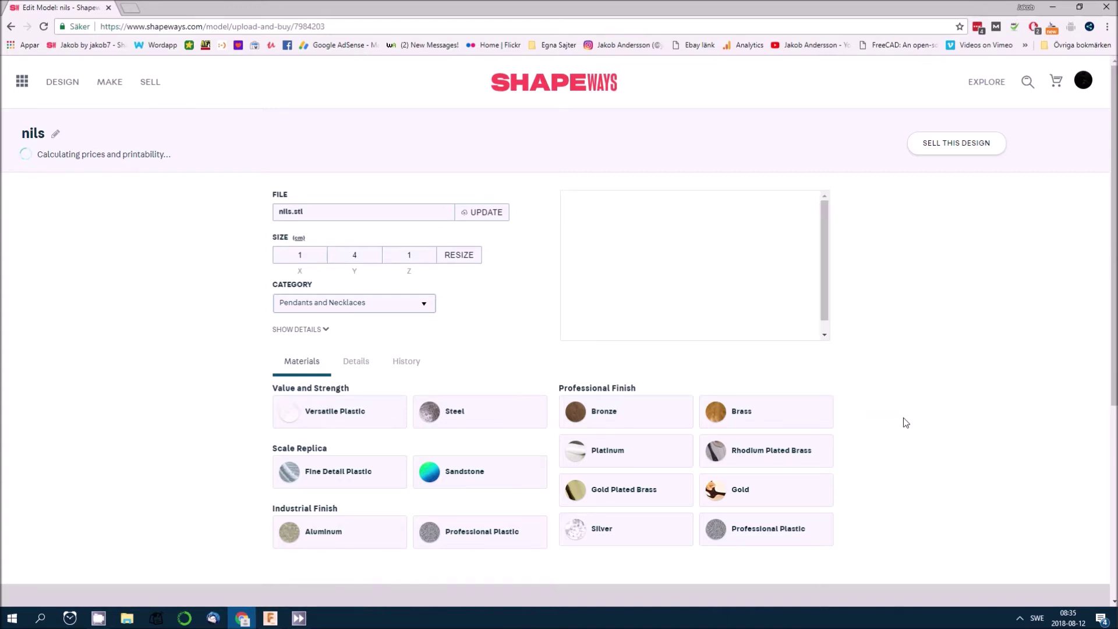
Rotate the nils preview, then compare Bronze and Steel finishes, ending on Steel prices (€15.93–€19.33).
mouse_move(780, 302)
left_mouse_down()
mouse_move(740, 224)
mouse_move(744, 297)
mouse_move(765, 300)
mouse_move(779, 335)
mouse_move(770, 306)
left_mouse_up()
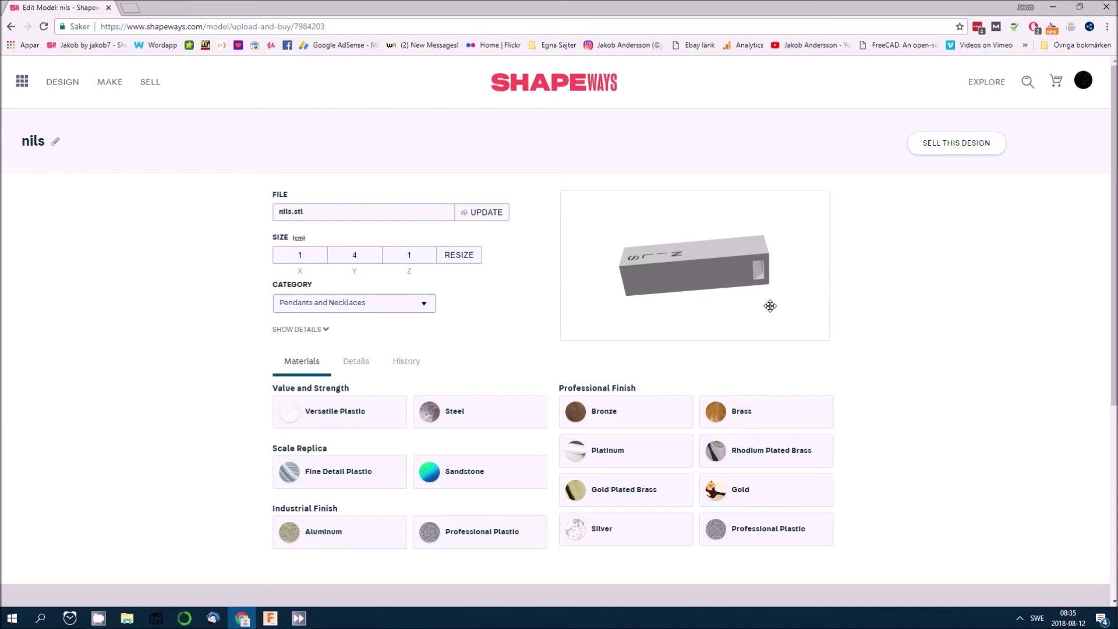
left_click(627, 419)
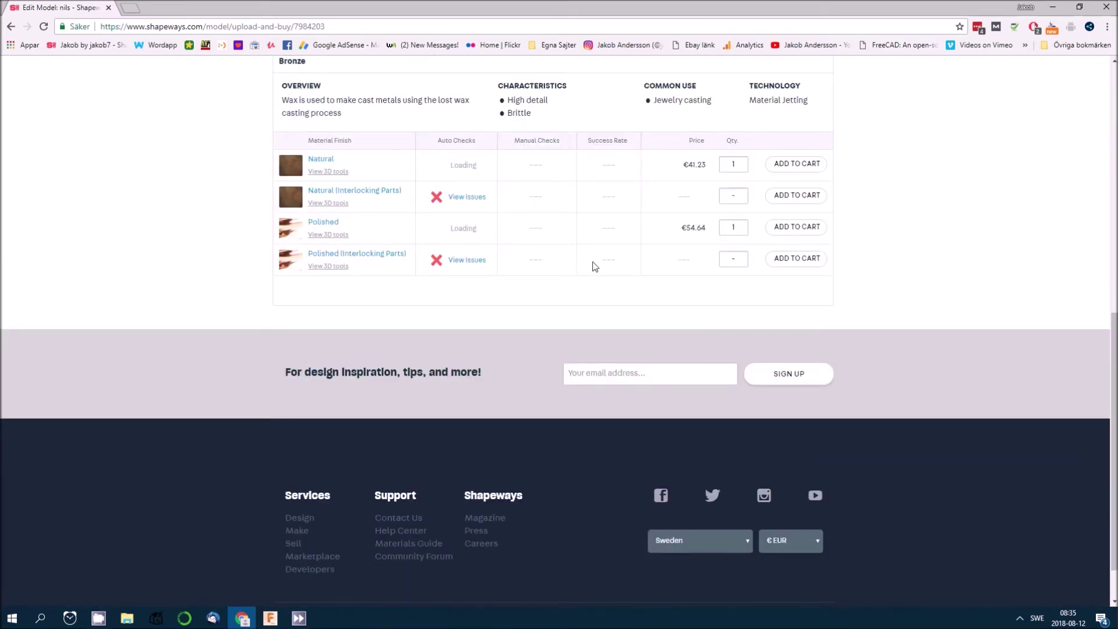
scroll(912, 295, "up", 2)
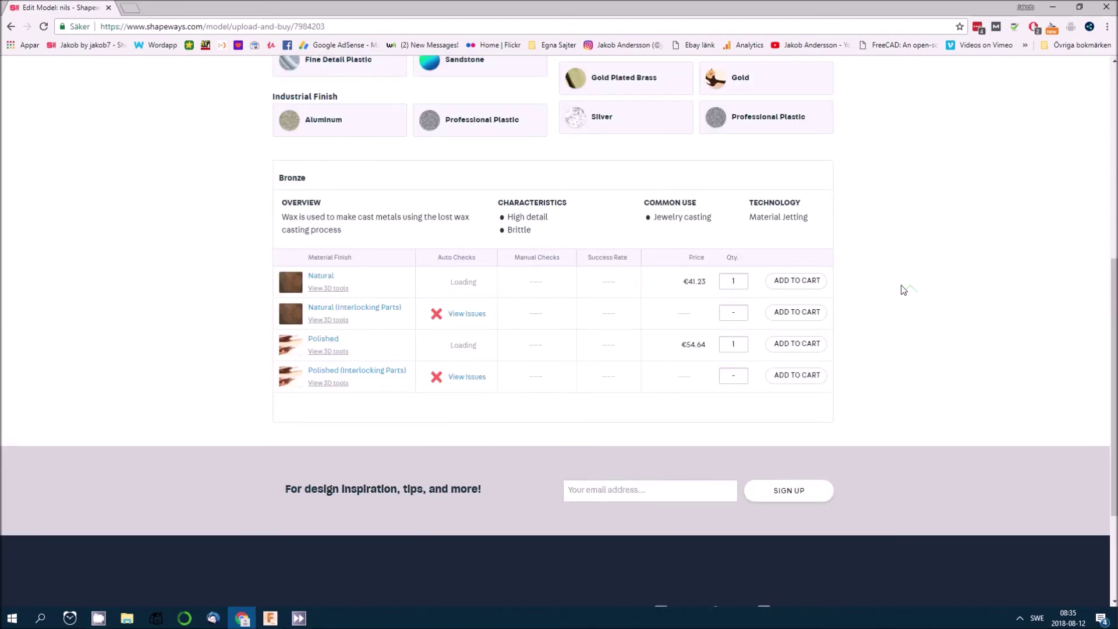
scroll(905, 289, "up", 3)
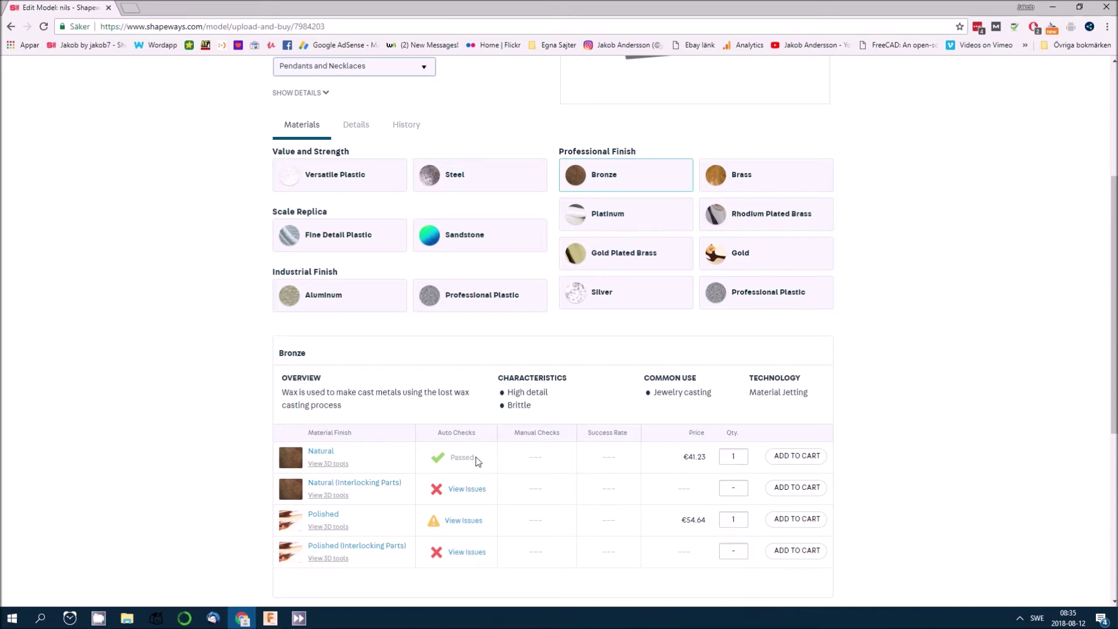
left_click(472, 177)
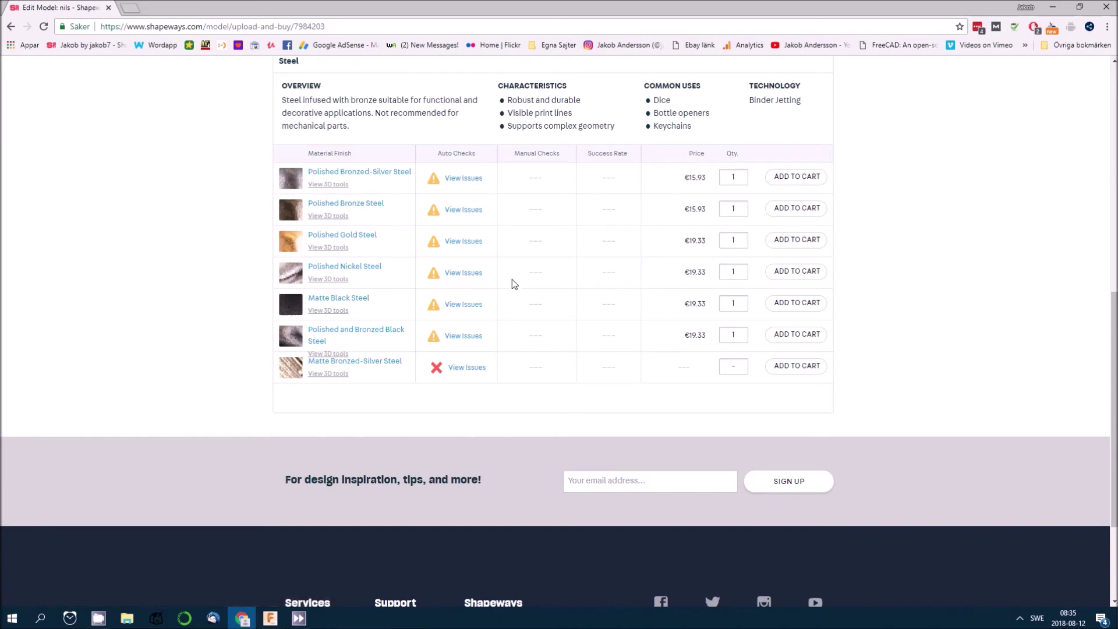
scroll(560, 303, "up", 2)
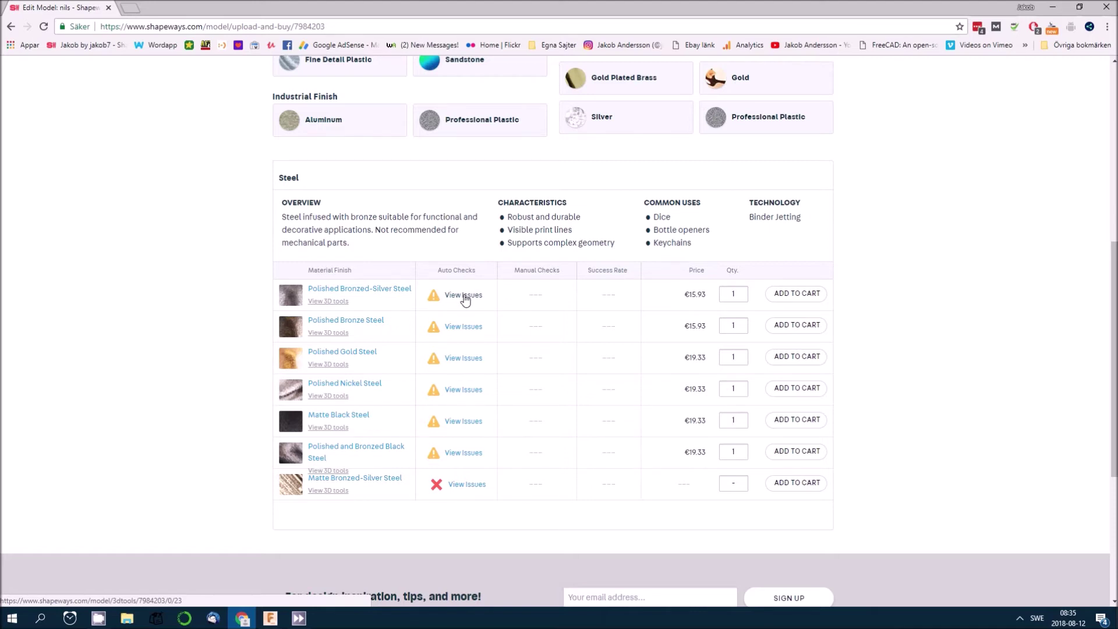
Inspect the Polished Bronzed-Silver Steel wall-thickness heatmap from several angles, then return to Fusion 360.
left_click(464, 296)
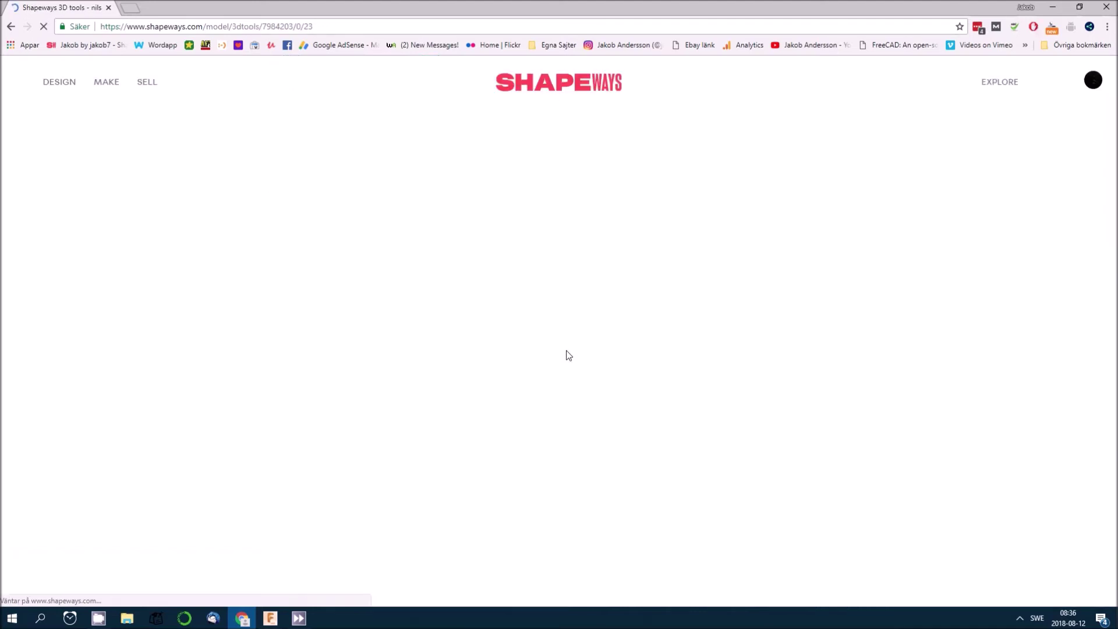
left_click(52, 266)
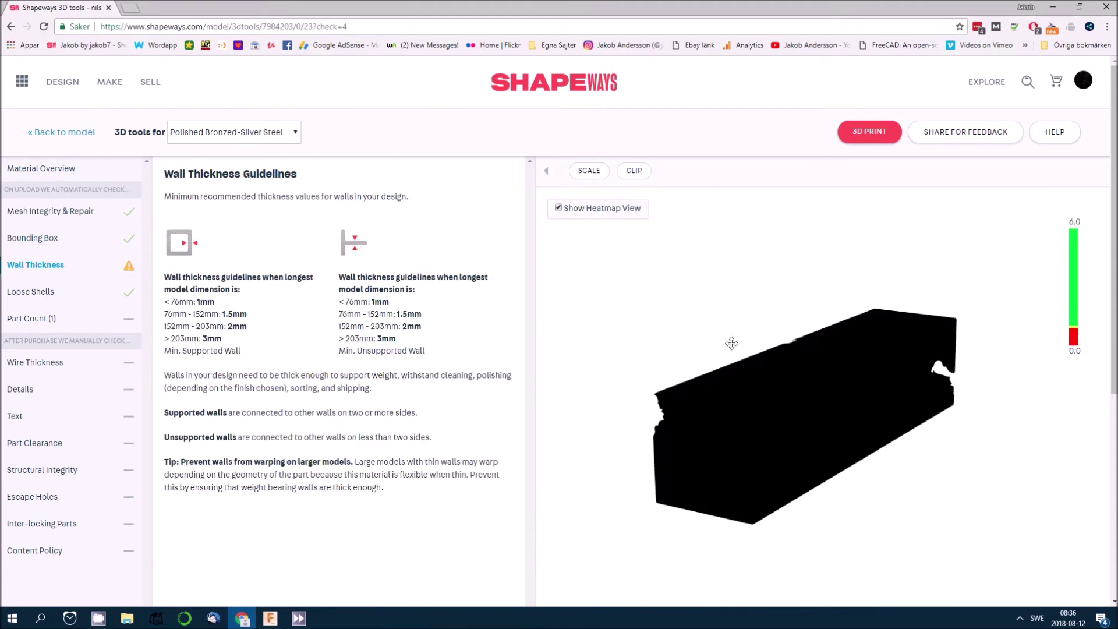
scroll(858, 350, "down", 1)
left_click_drag(858, 351, 787, 526)
left_click_drag(813, 455, 804, 431)
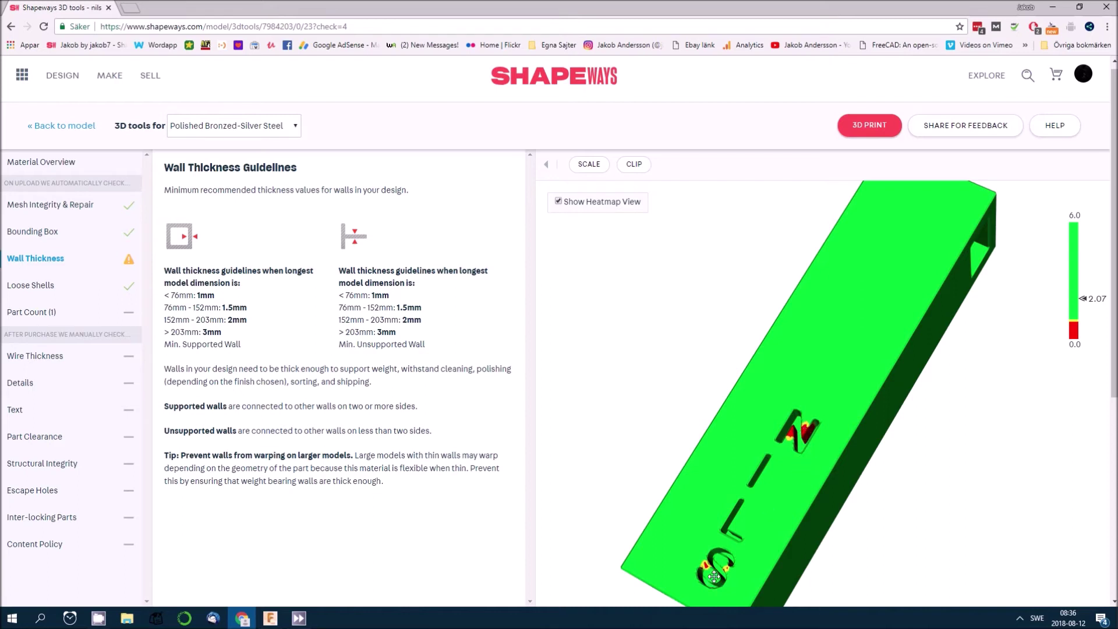
left_click_drag(714, 576, 759, 571)
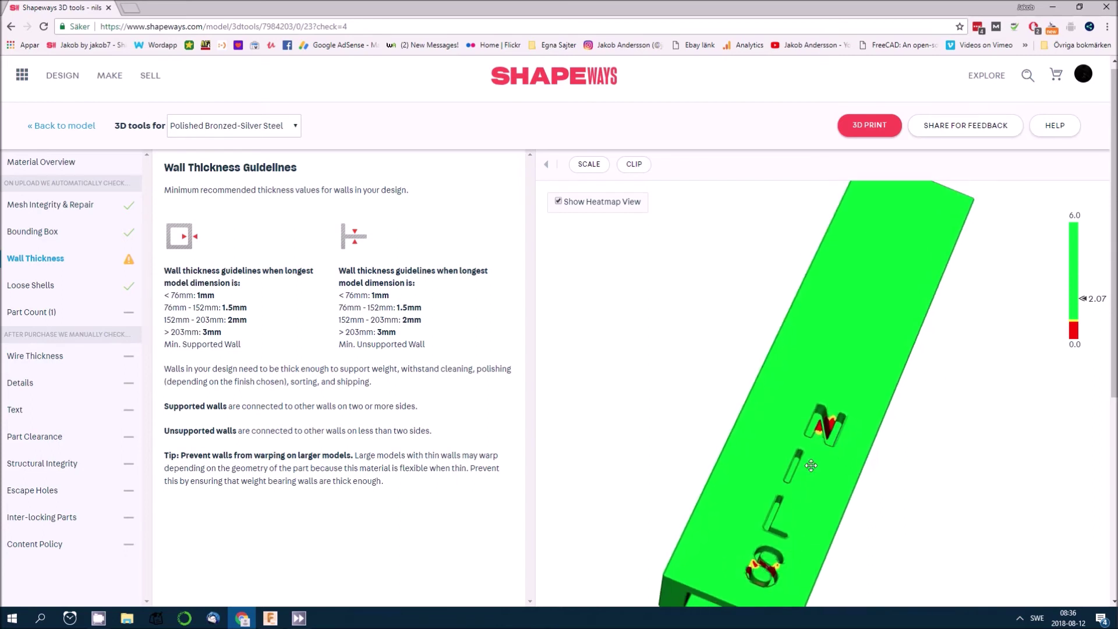
left_click(270, 618)
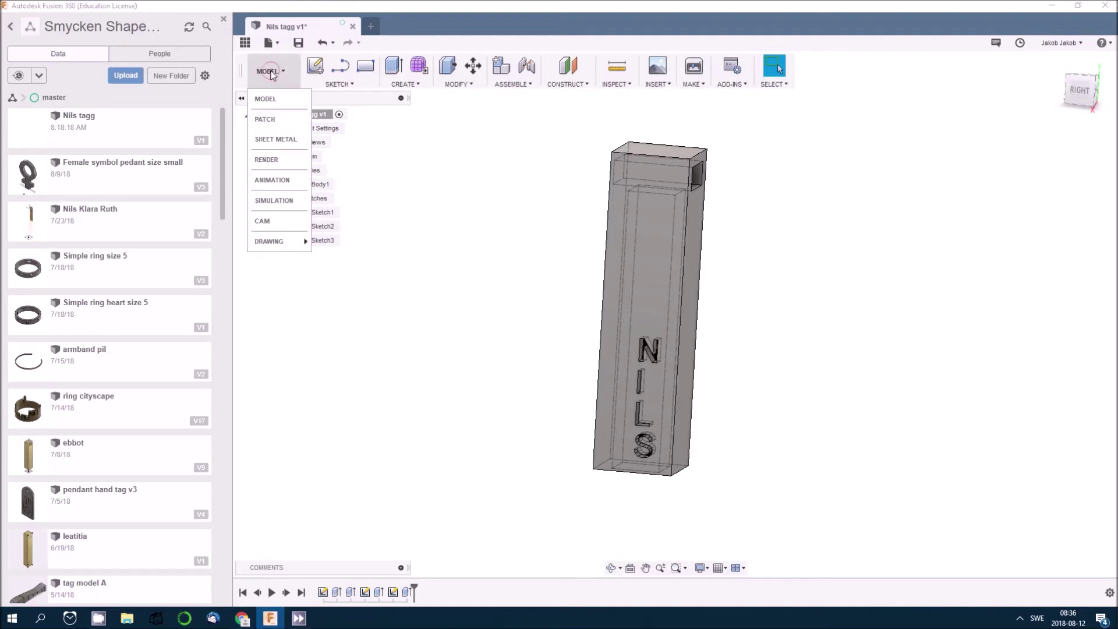
Switch the pendant design to the Render workspace.
left_click(275, 161)
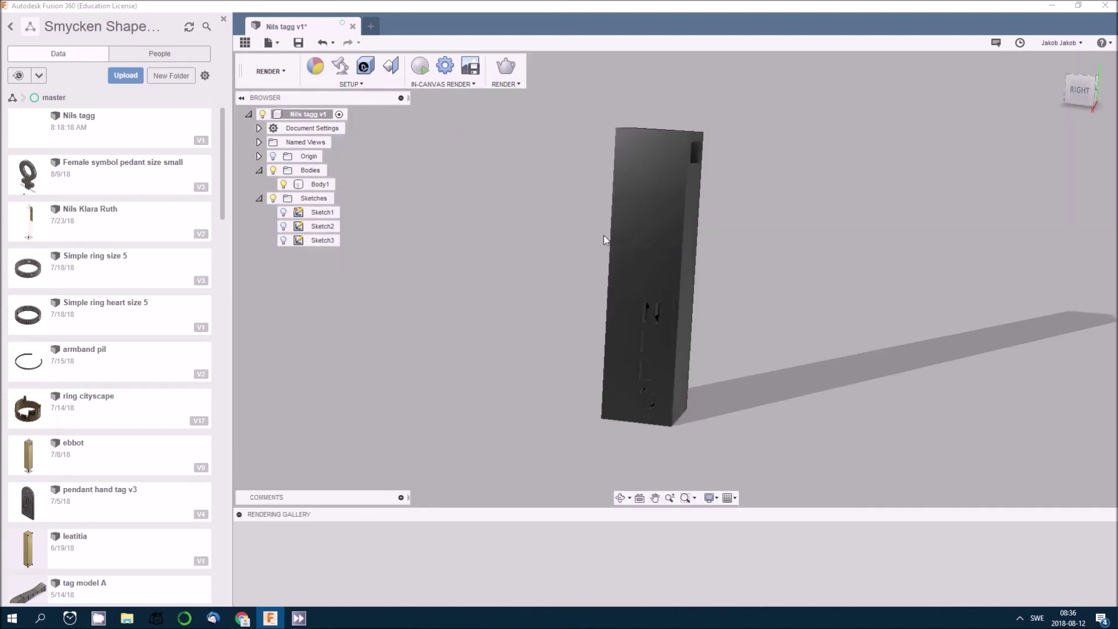
left_click(667, 258)
key("Escape")
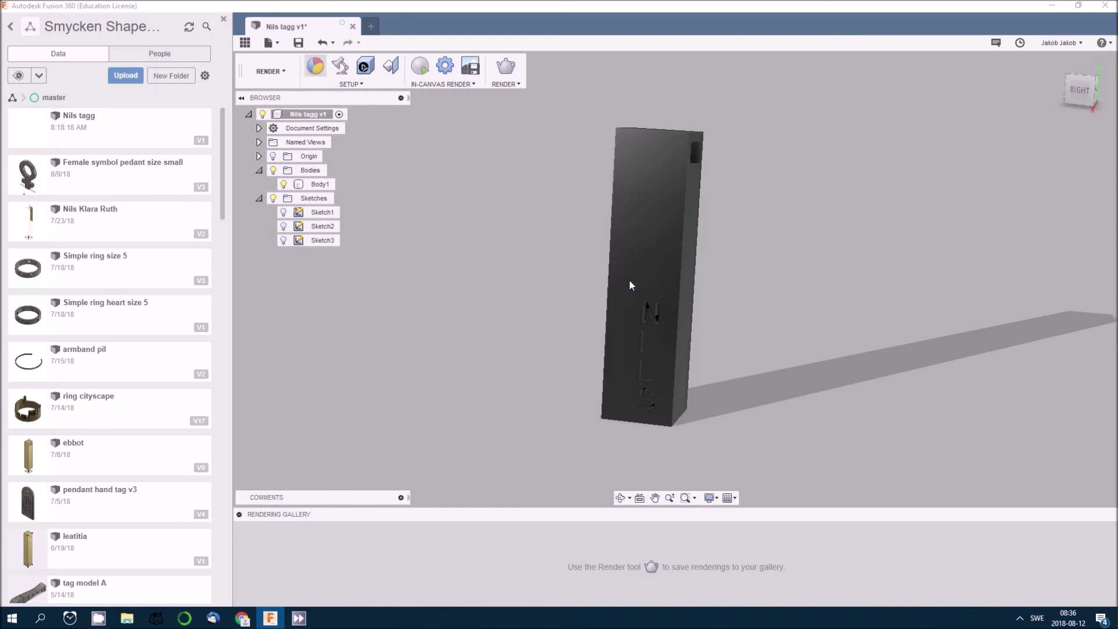
Apply the Metal > Brass 'Brass - Polished' appearance to the pendant body and bring up render settings.
key("a")
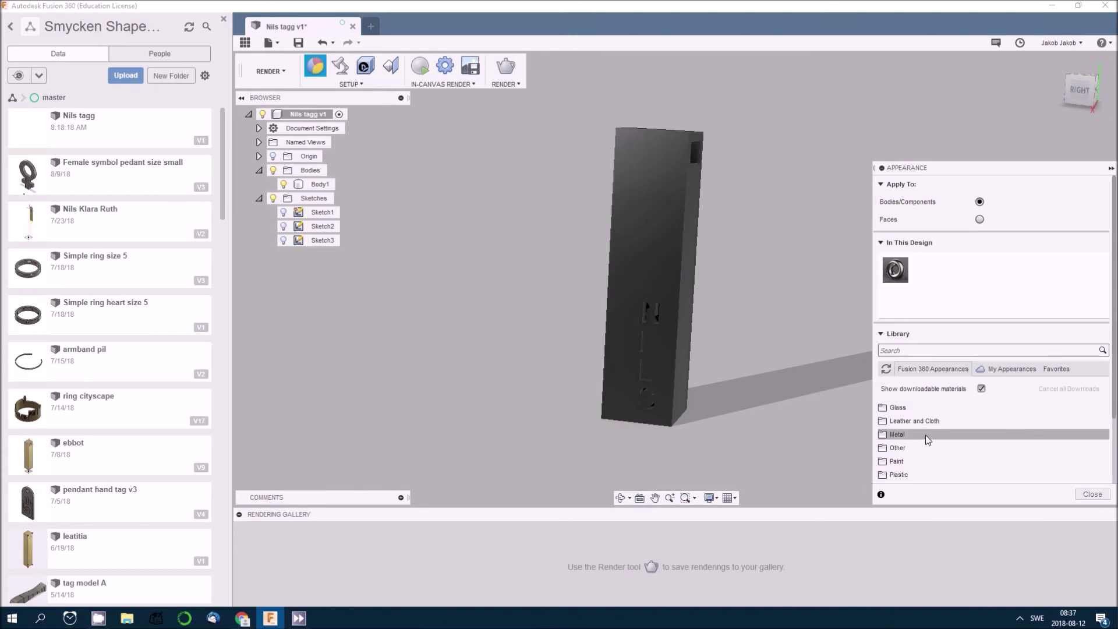
left_click(896, 436)
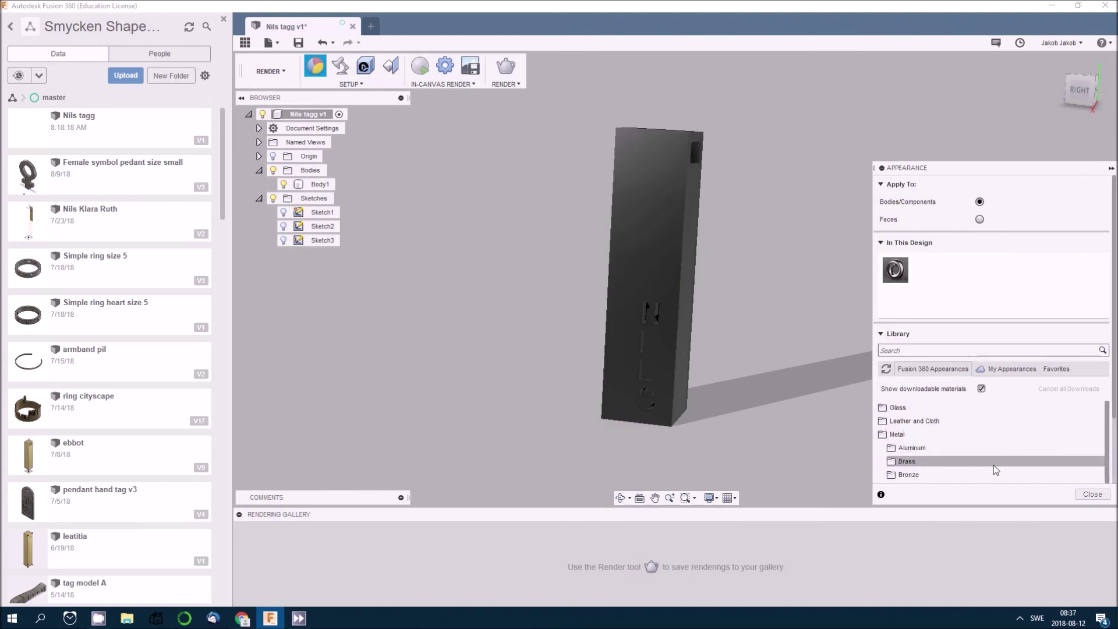
left_click(921, 463)
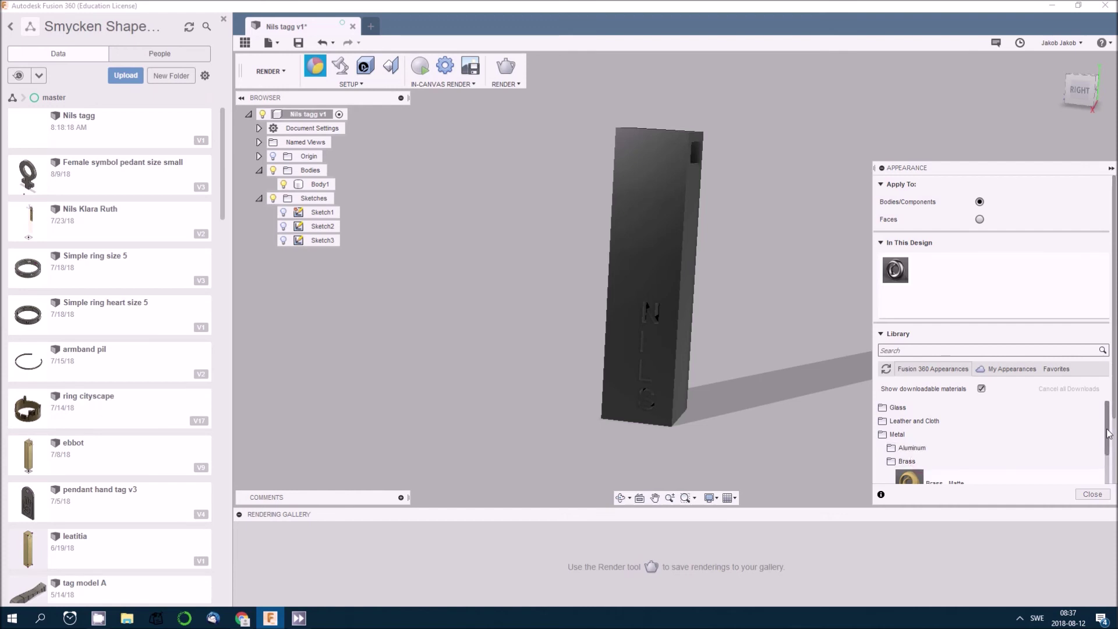
left_click_drag(1109, 434, 1110, 458)
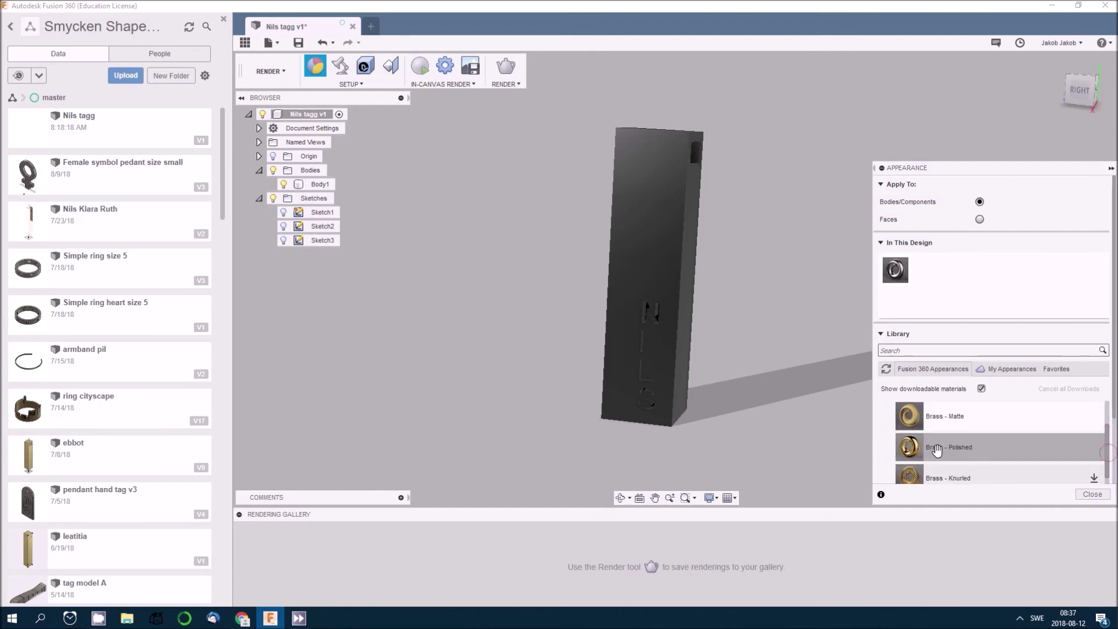
left_click_drag(943, 449, 648, 272)
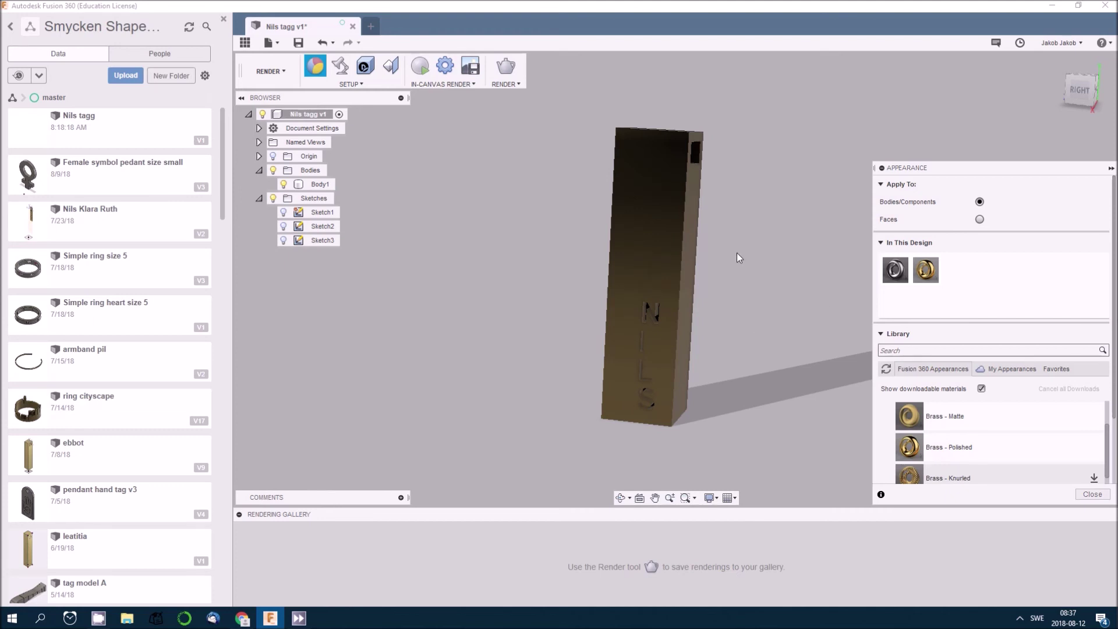
left_click(504, 68)
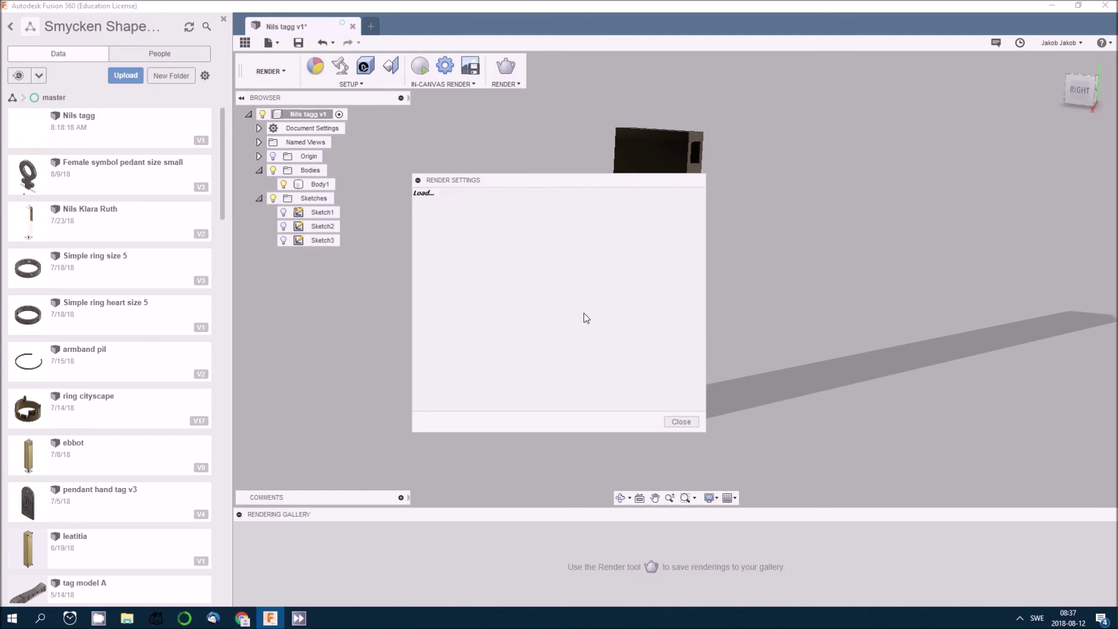
Render the brass pendant with the cloud renderer at Standard quality.
left_click(598, 384)
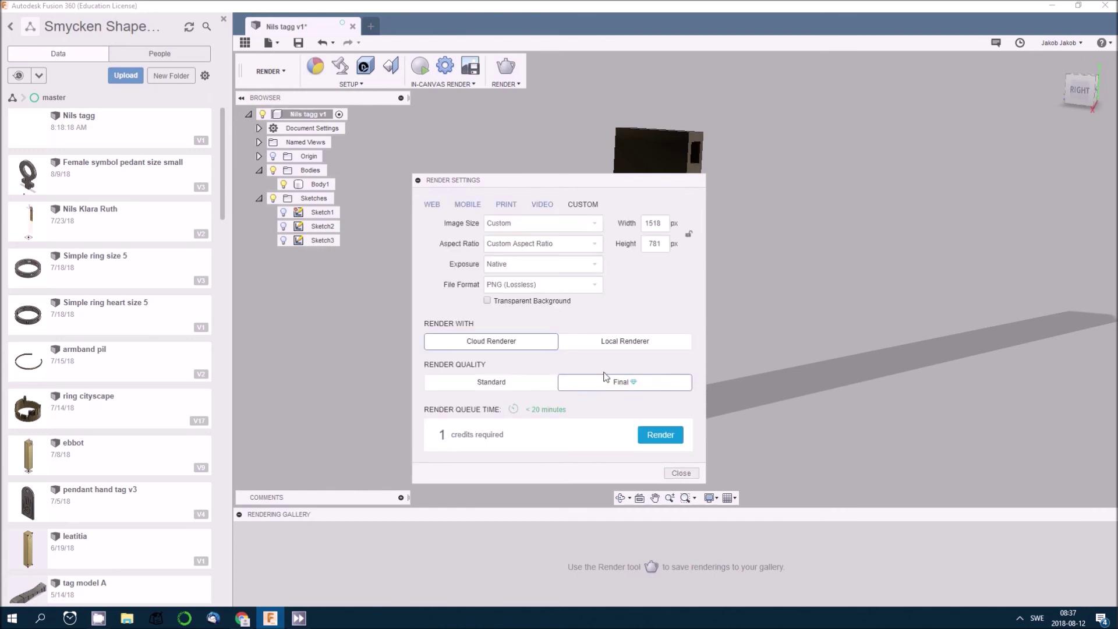
left_click(499, 384)
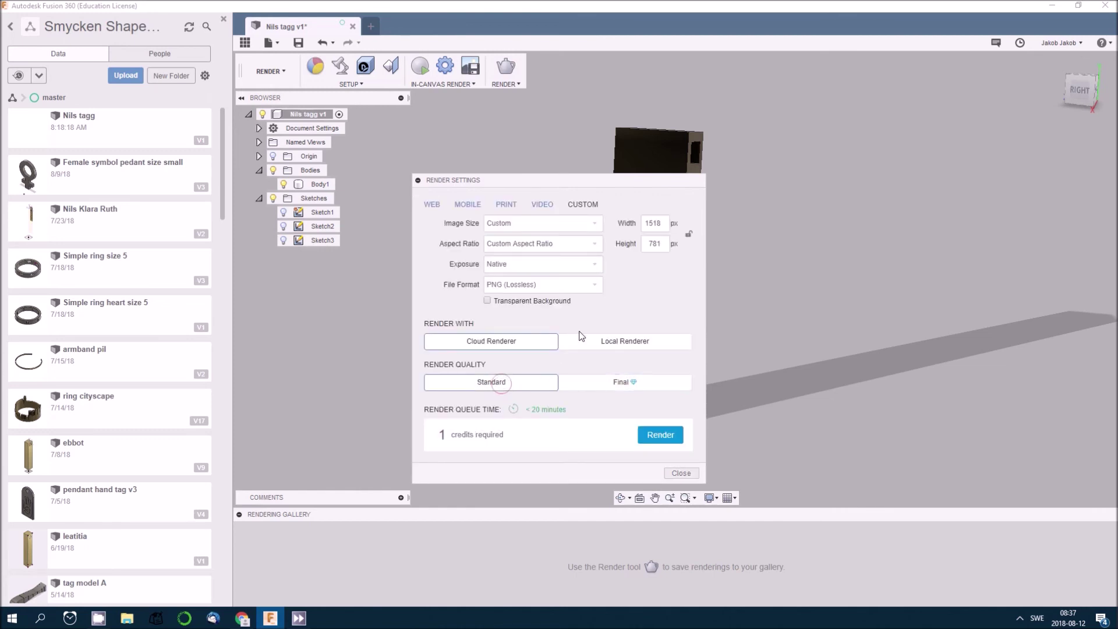
left_click(663, 441)
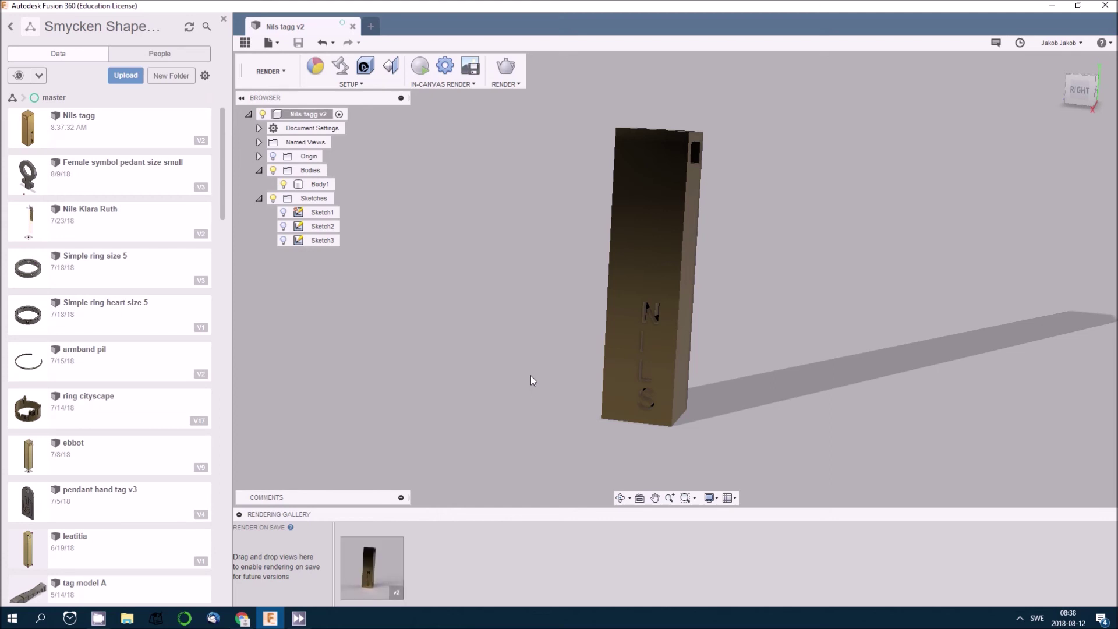
Open the v2 brass pendant render thumbnail in the gallery viewer.
left_click(373, 566)
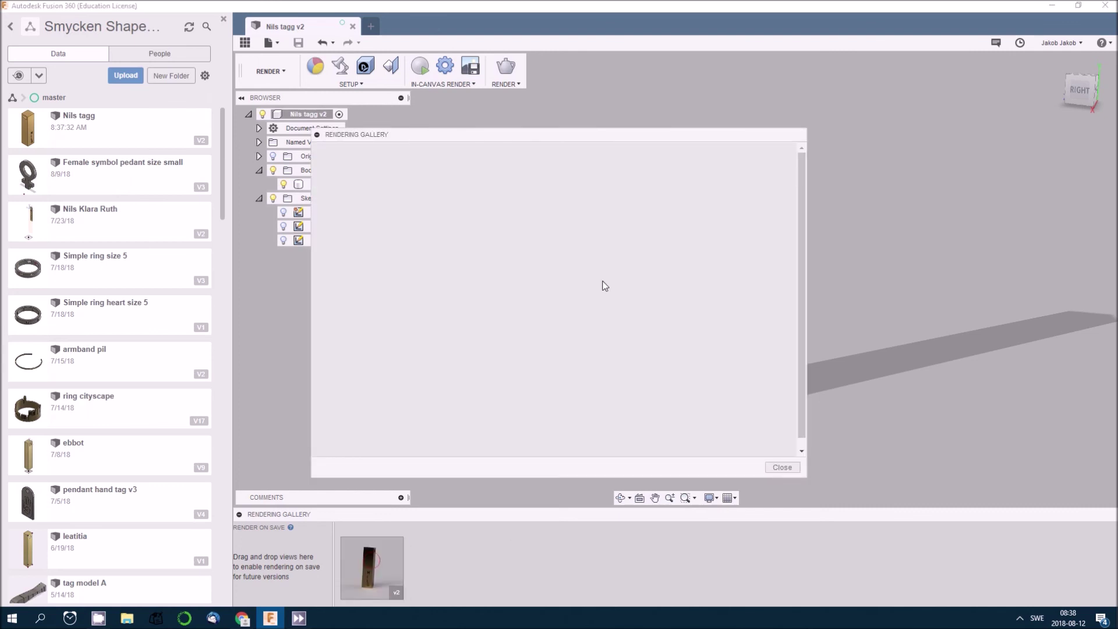